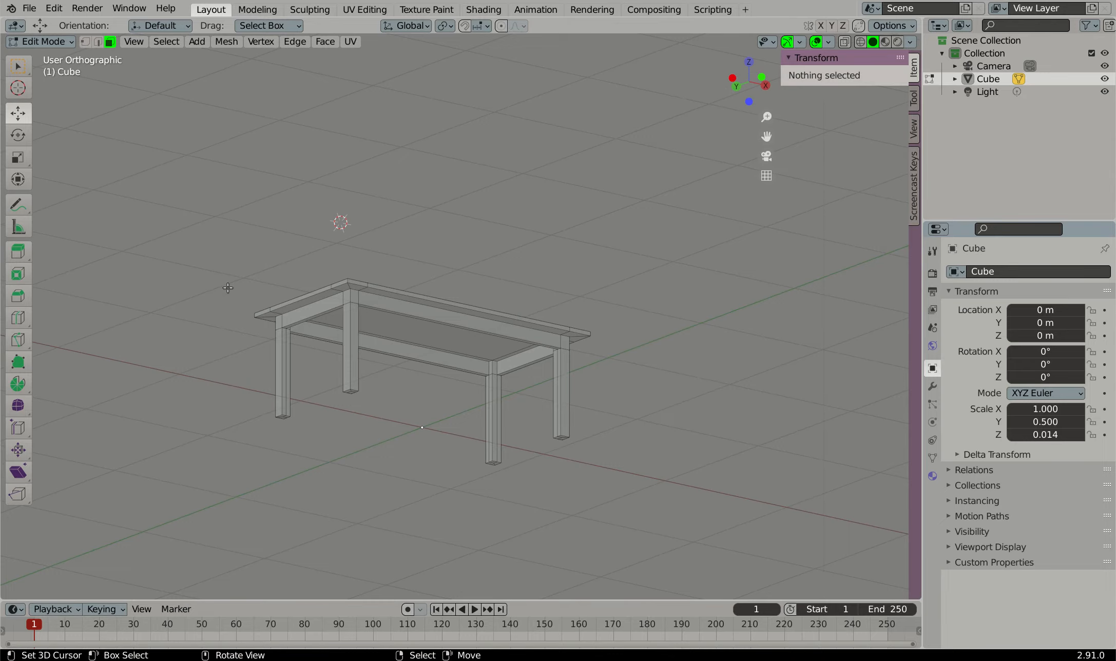
Extrude the outer face of the table's short end apron inward by about 0.0043 m
scroll(286, 297, "up", 4)
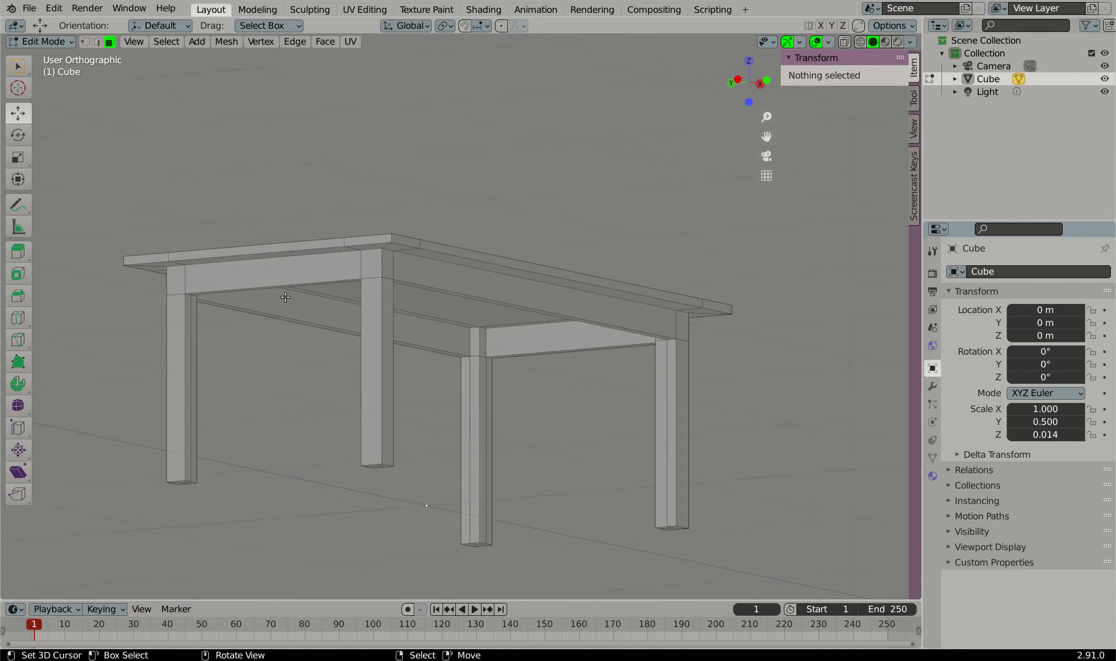
scroll(285, 297, "down", 3)
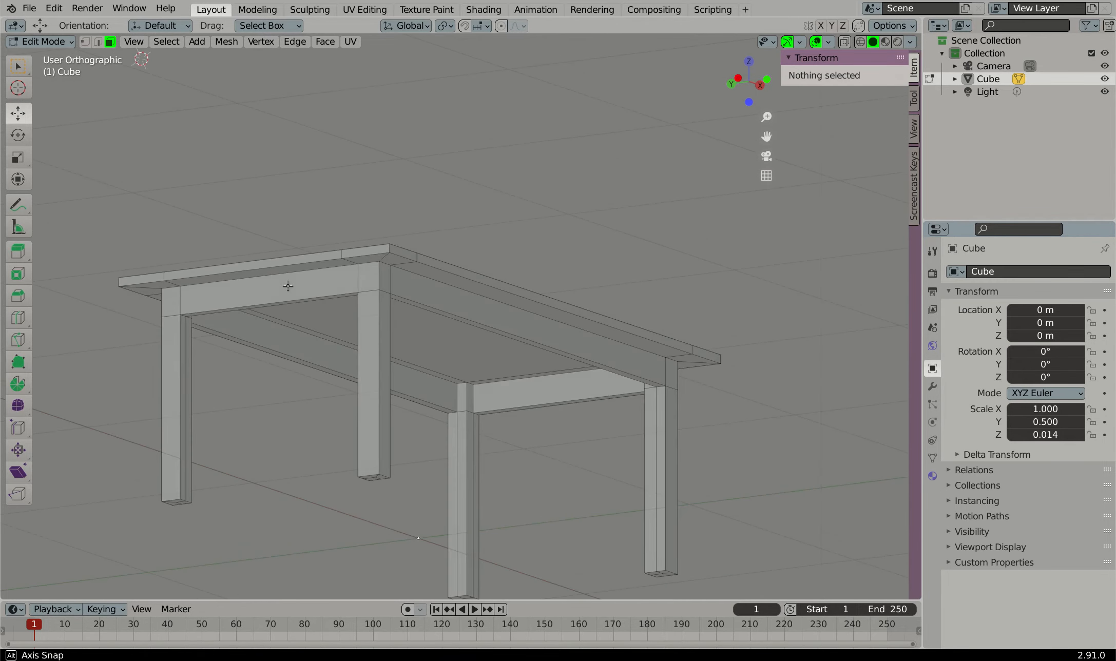
scroll(271, 360, "up", 1)
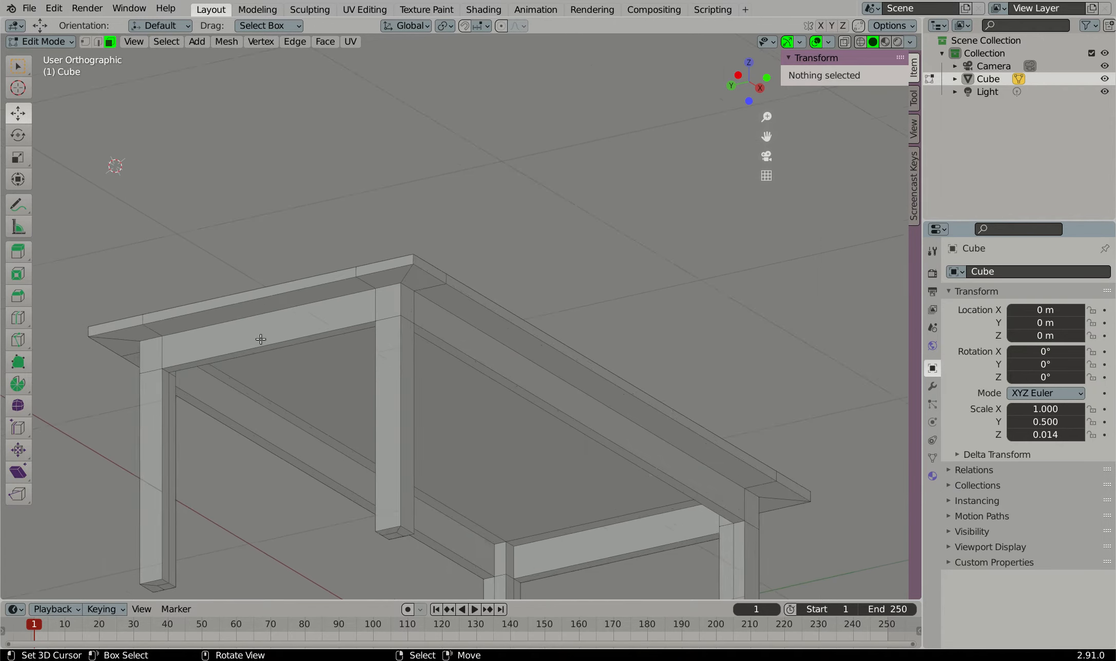
scroll(261, 339, "down", 2)
middle_click_drag(260, 338, 251, 336)
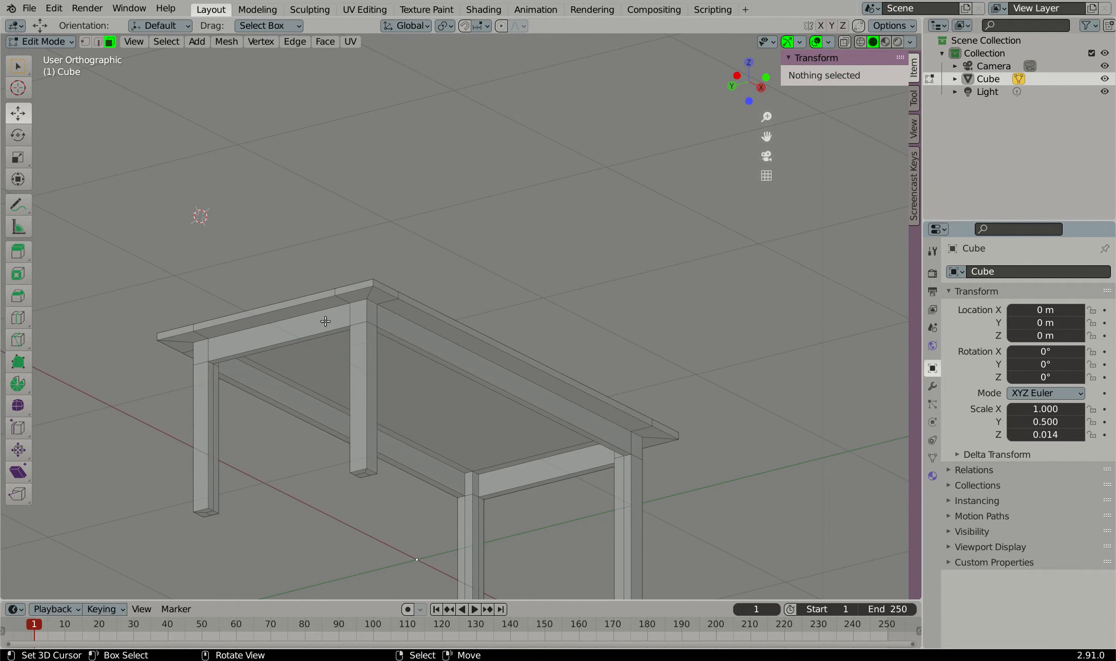
scroll(198, 343, "up", 3)
scroll(191, 345, "up", 2)
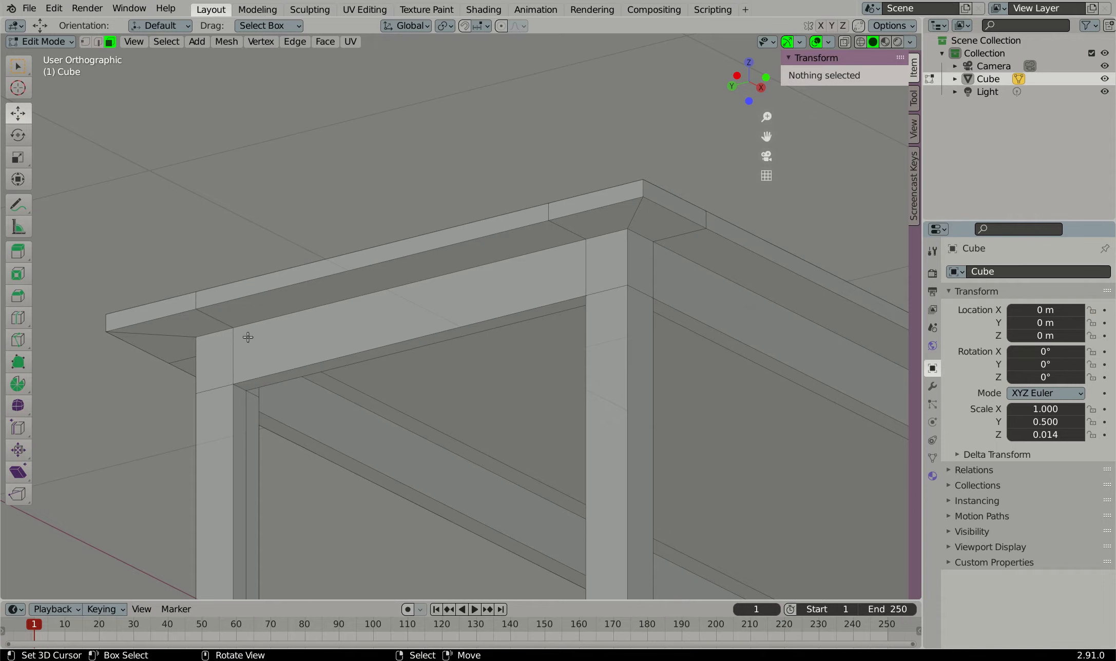
left_click(380, 323)
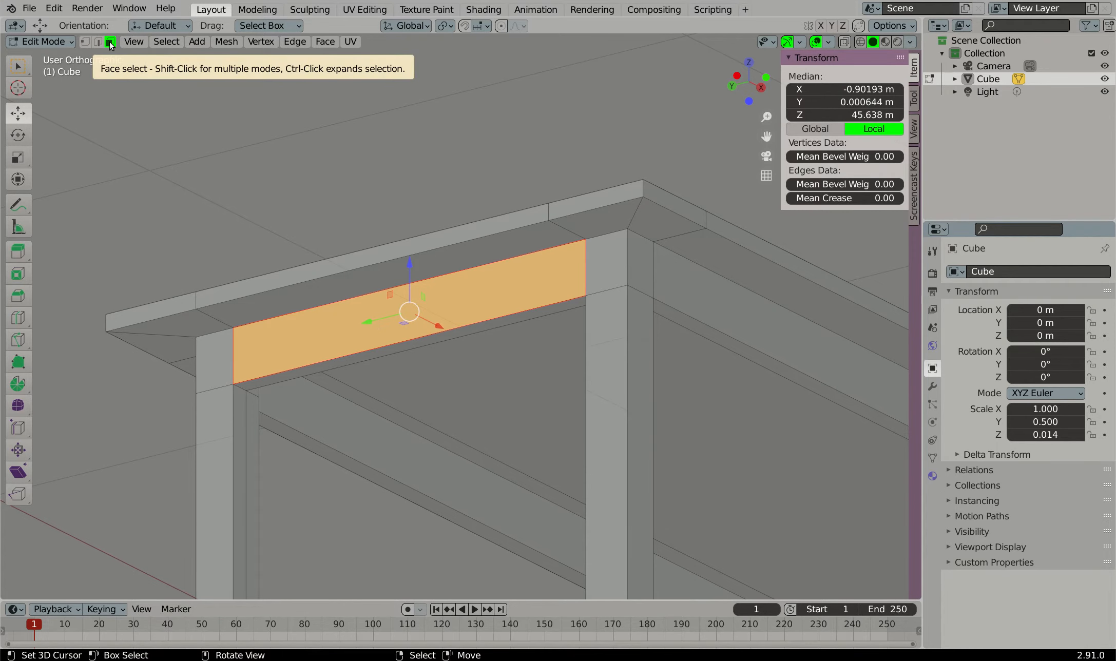
scroll(409, 315, "down", 2)
middle_click_drag(408, 314, 376, 326)
scroll(506, 239, "up", 2)
middle_click_drag(514, 232, 541, 242)
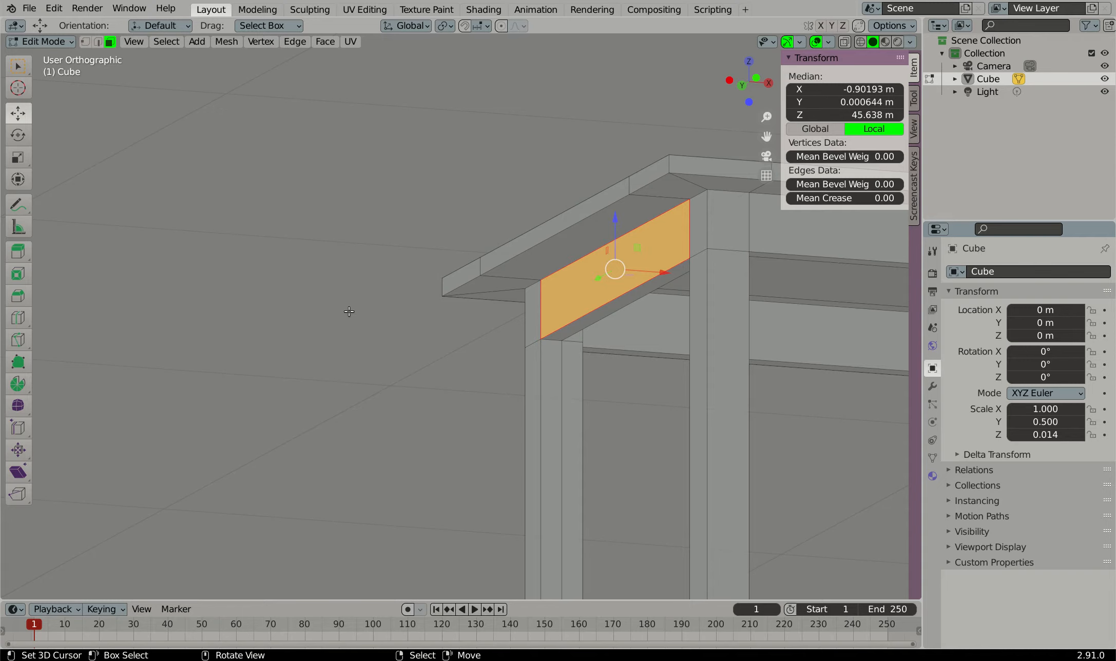
key("e")
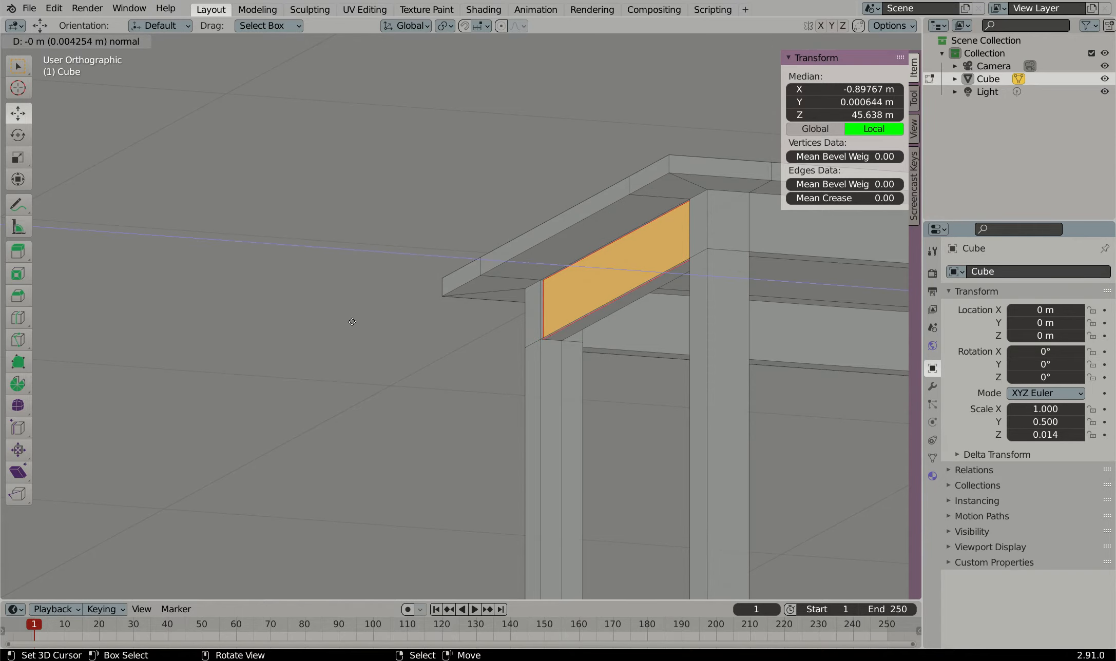
left_click(352, 322)
Delete the wide bottom face of the end apron that overlaps the underside strip of the inward extrusion
scroll(463, 257, "up", 2)
scroll(463, 258, "down", 5)
scroll(562, 218, "up", 5)
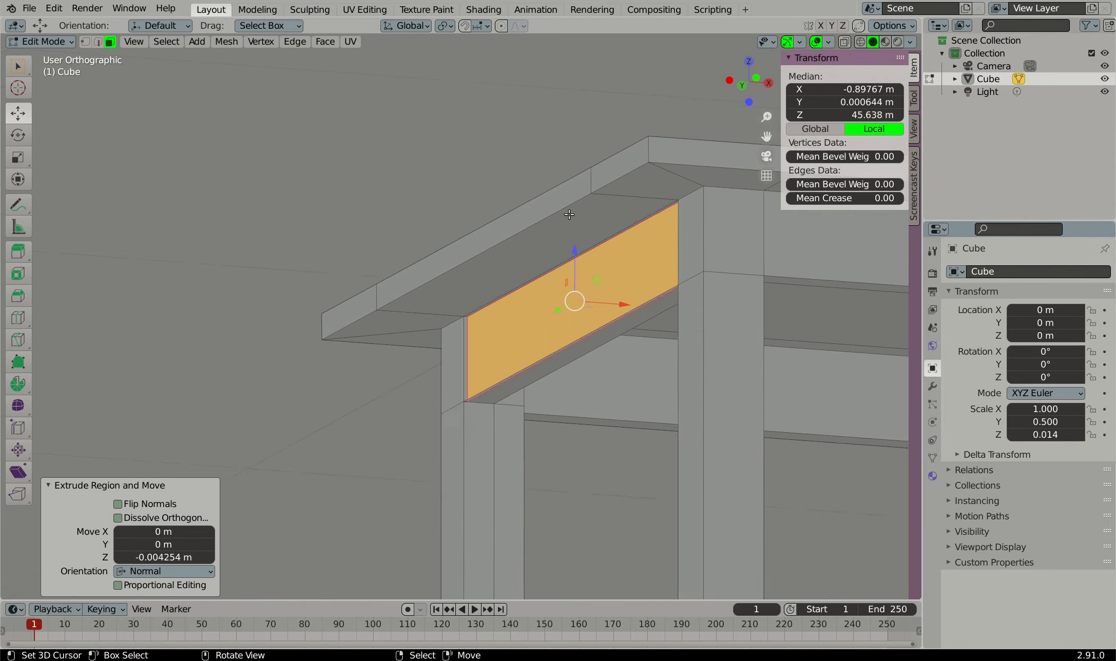
scroll(569, 214, "up", 1)
scroll(569, 214, "up", 1)
scroll(563, 394, "up", 2)
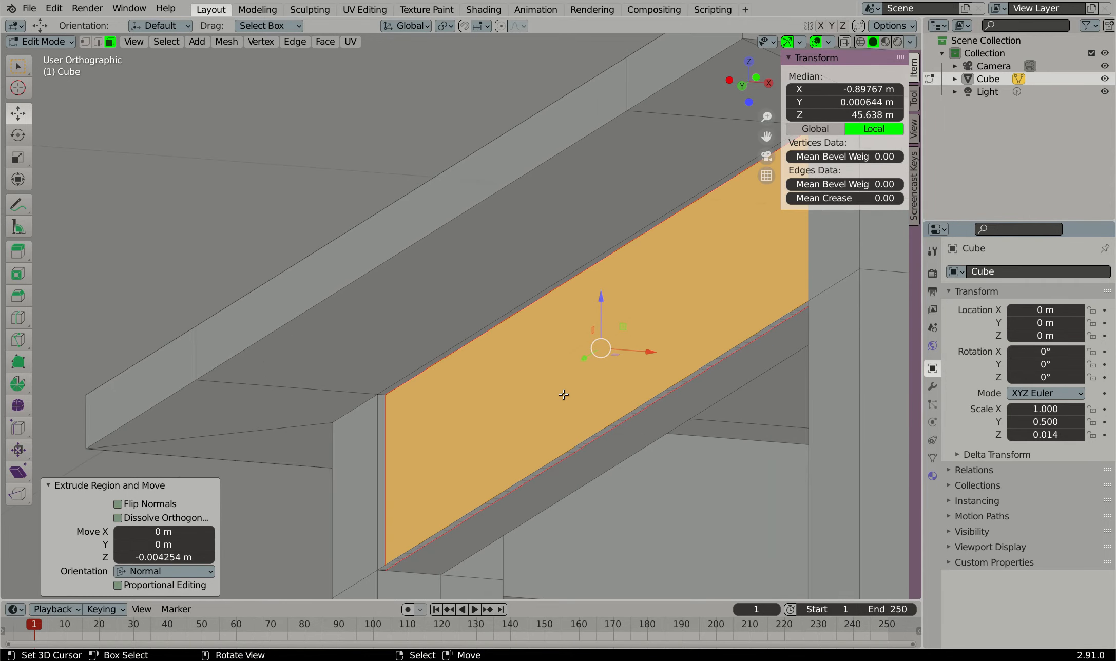
middle_click_drag(546, 375, 387, 154, "shift")
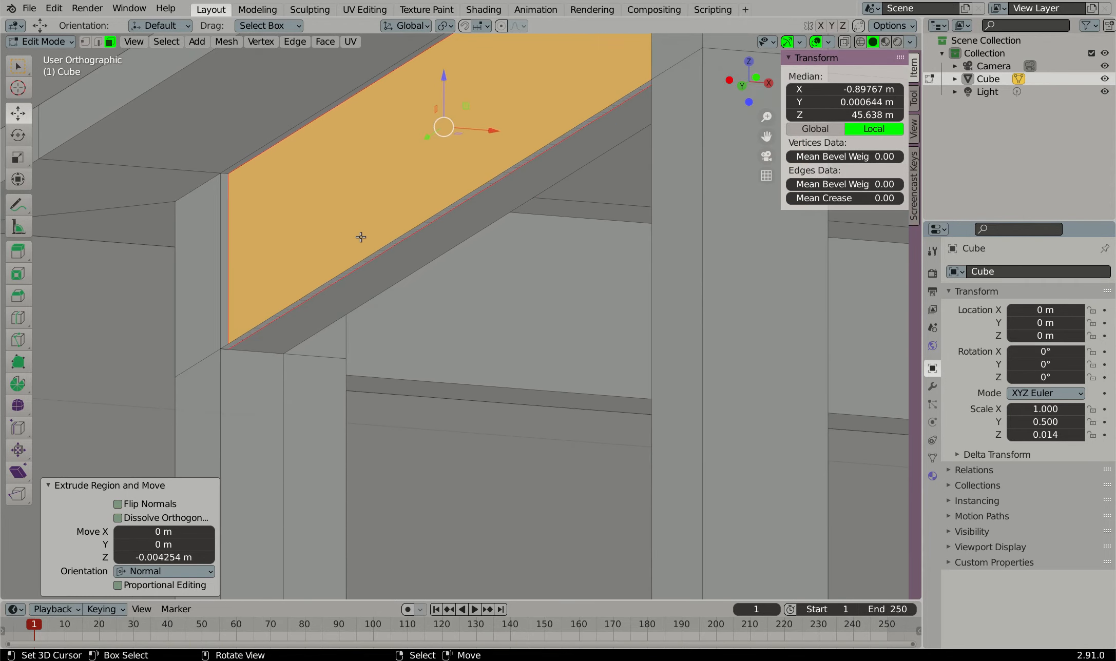
scroll(343, 268, "up", 2)
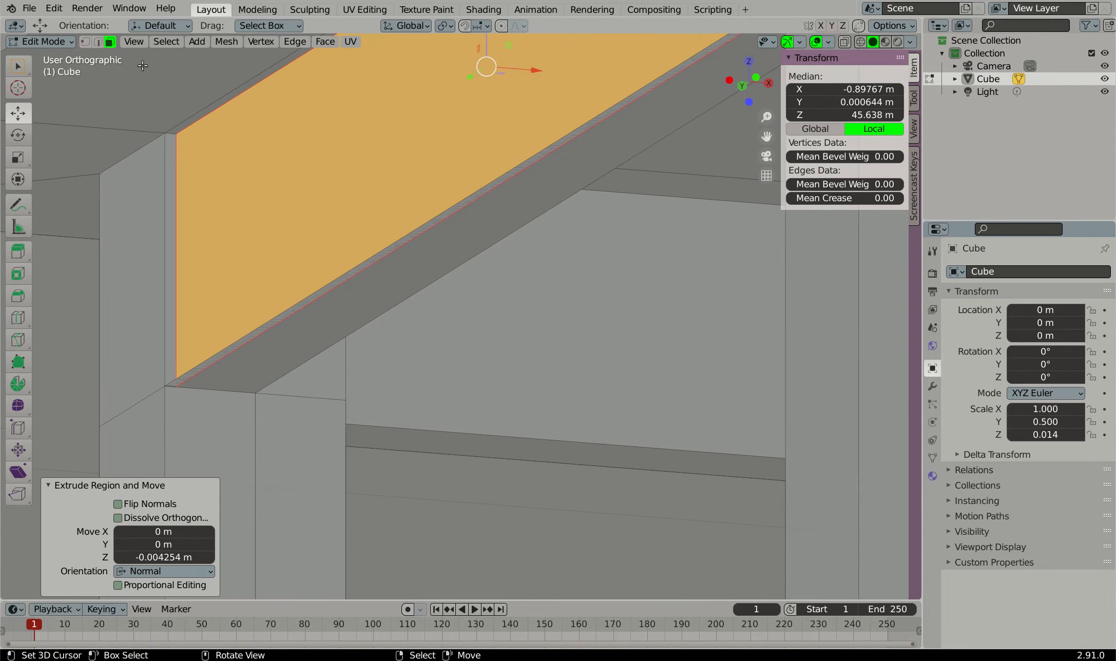
left_click(362, 268)
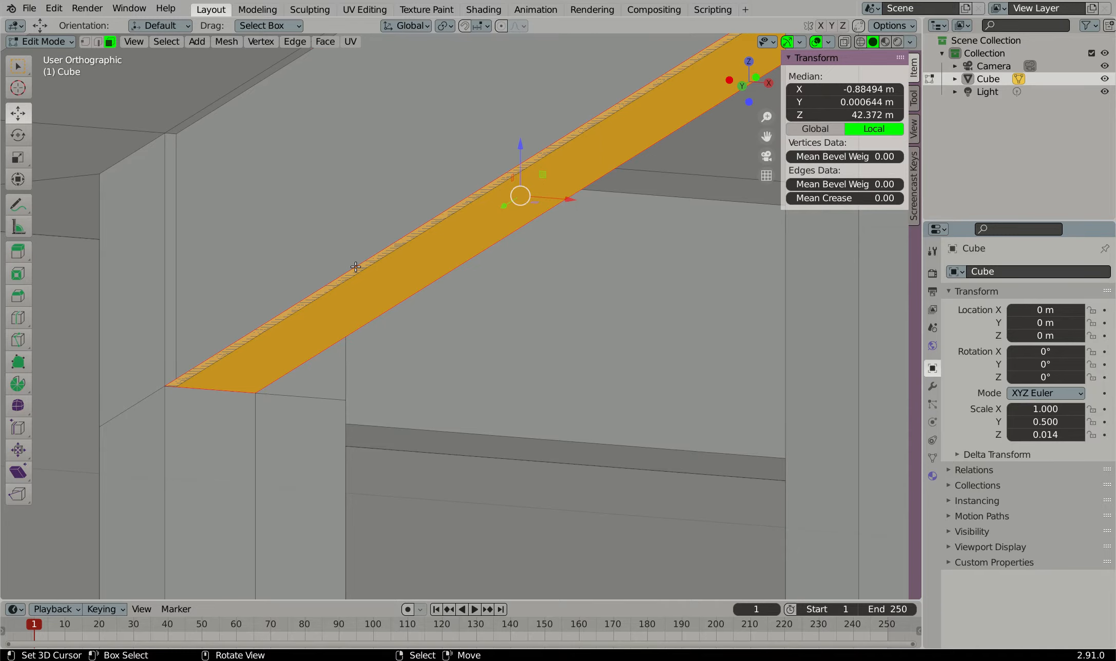
scroll(172, 171, "down", 7)
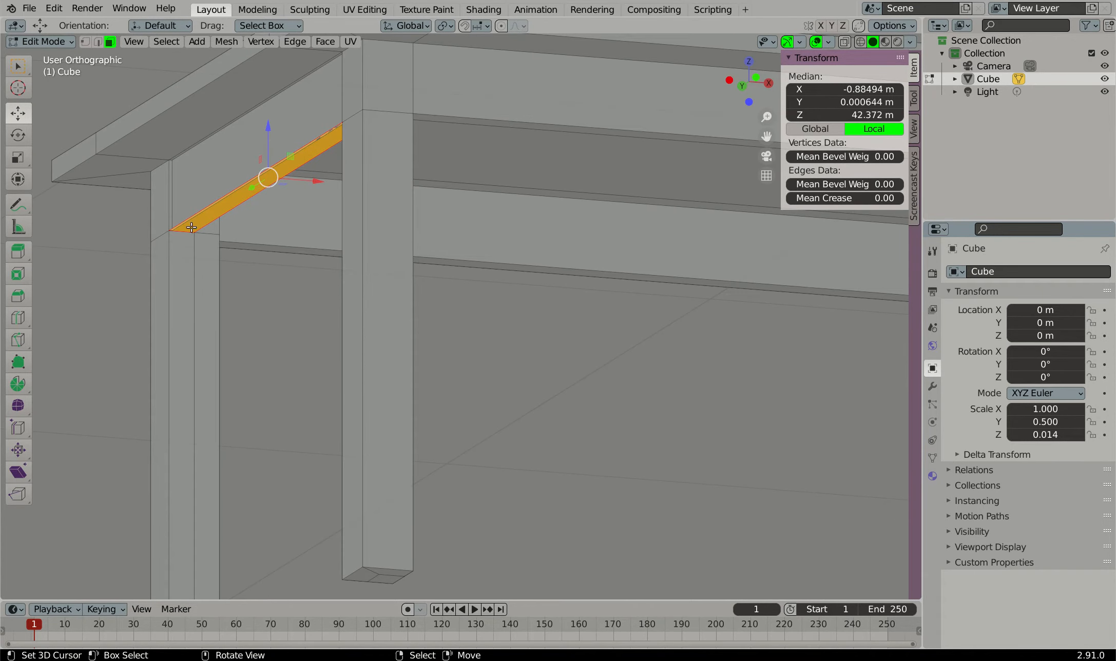
scroll(222, 158, "up", 2)
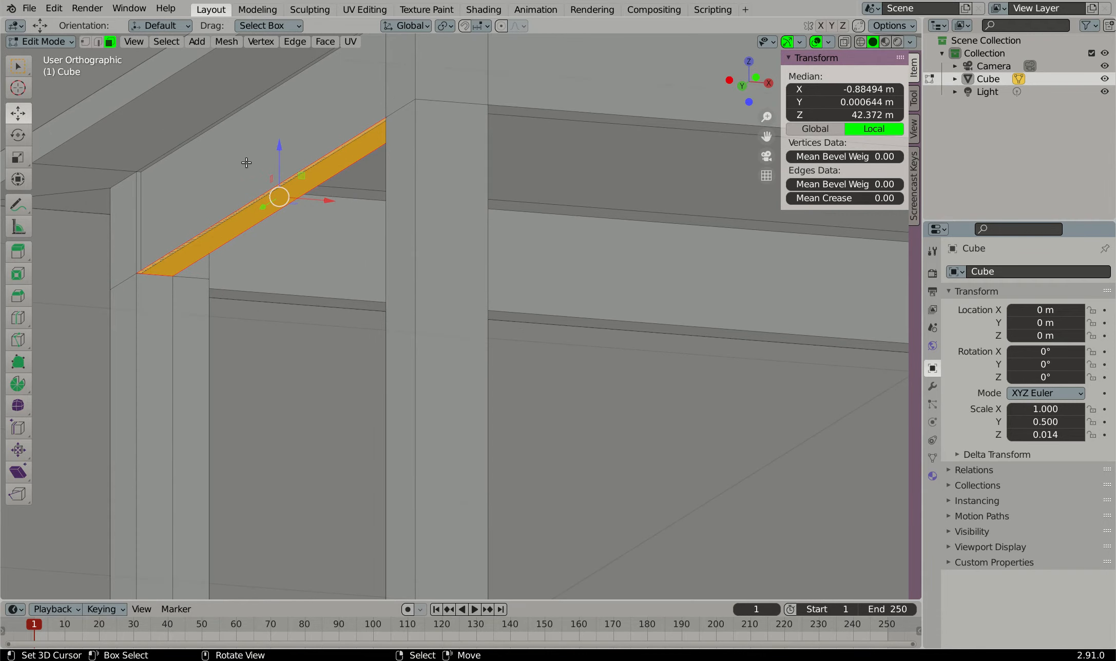
scroll(207, 185, "up", 1)
scroll(207, 185, "up", 2)
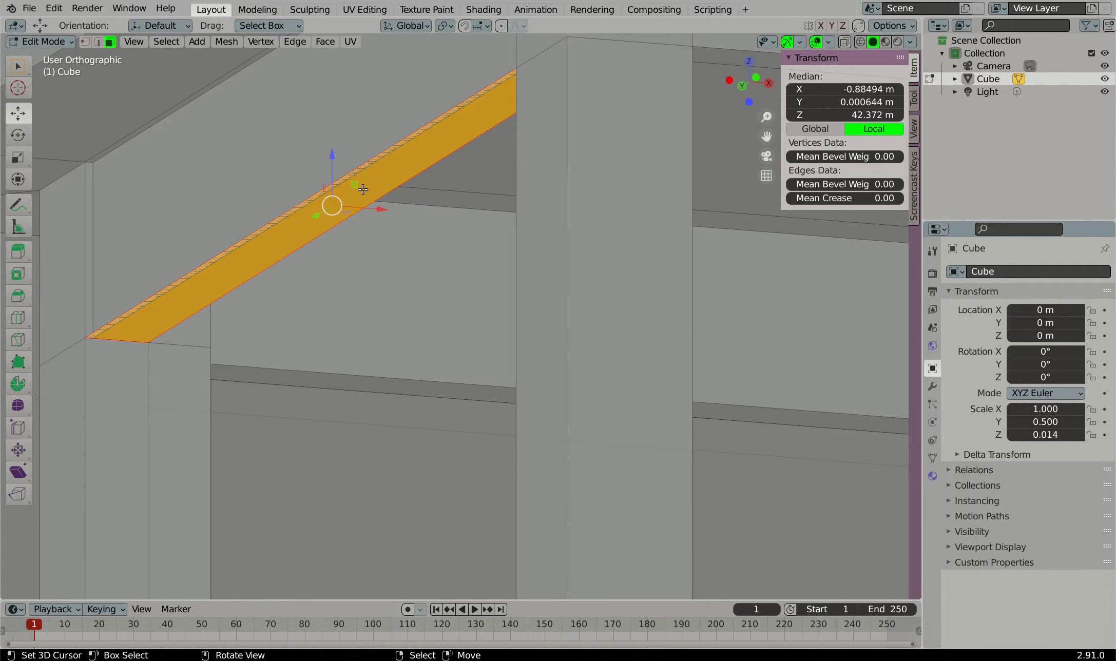
key("x")
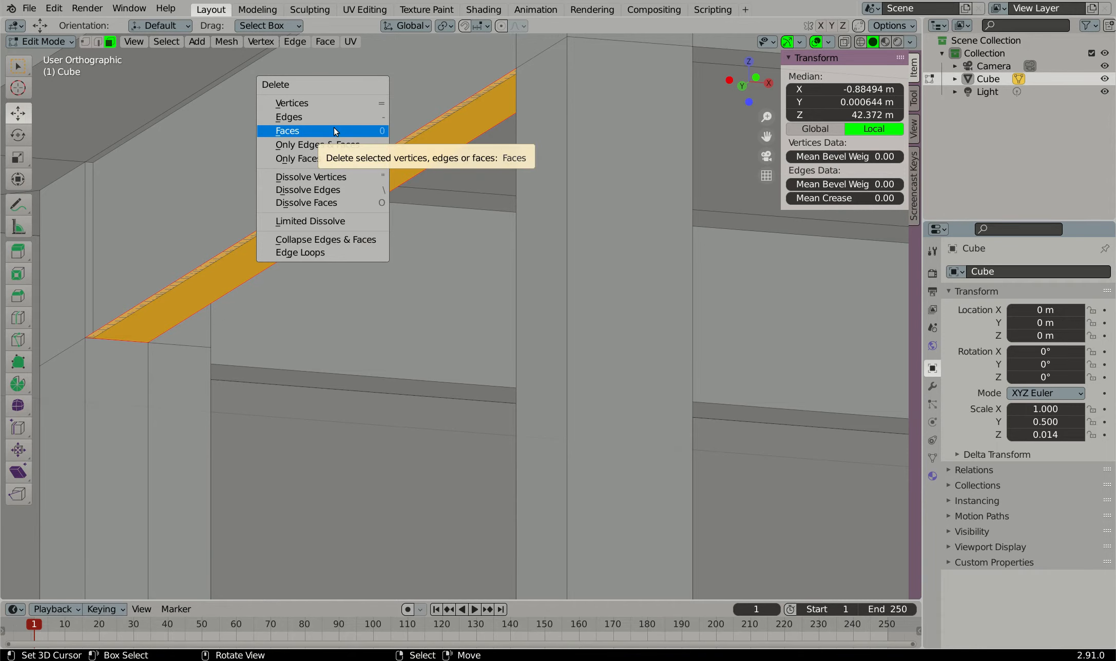
left_click(335, 132)
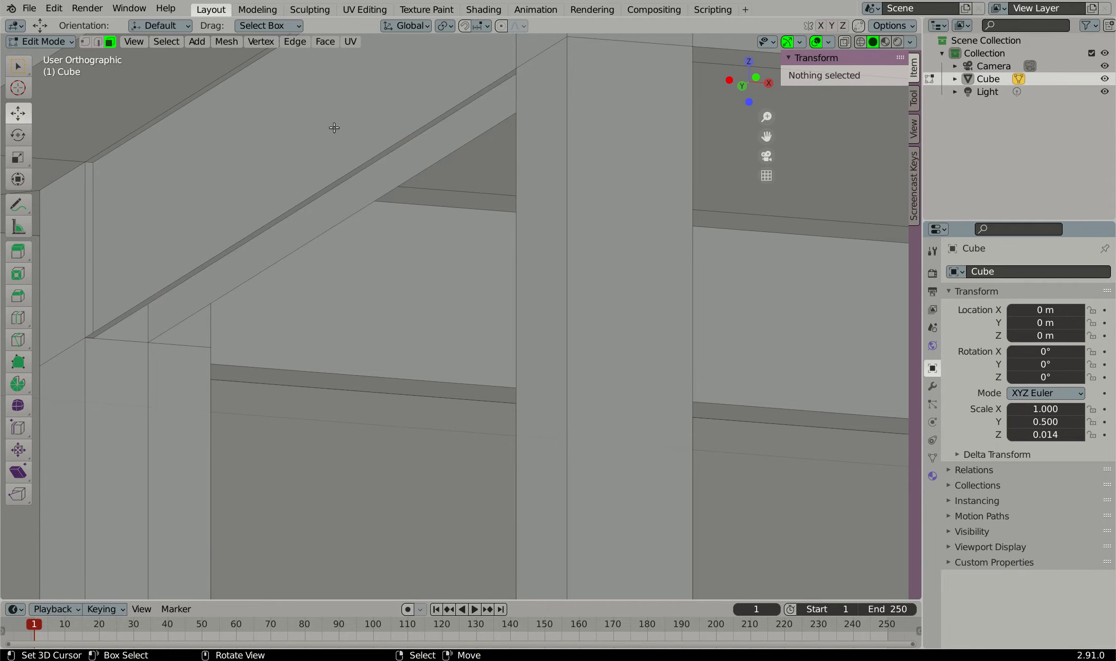
Delete the narrow leftover strip face along the outer bottom edge of the recessed end apron
left_click(184, 277)
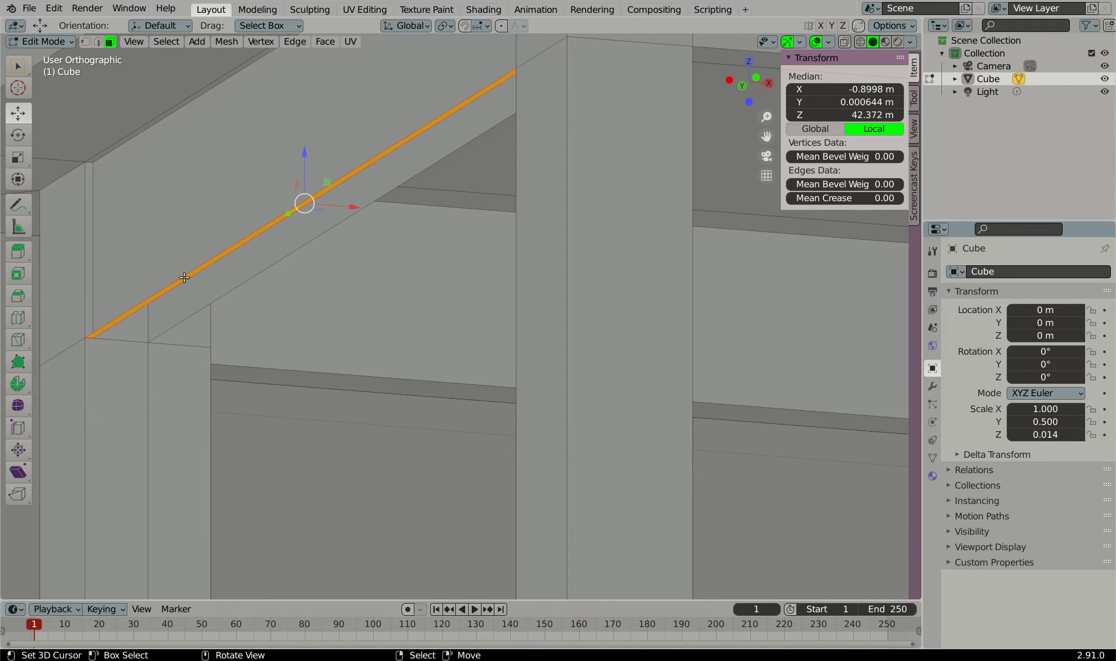
key("x")
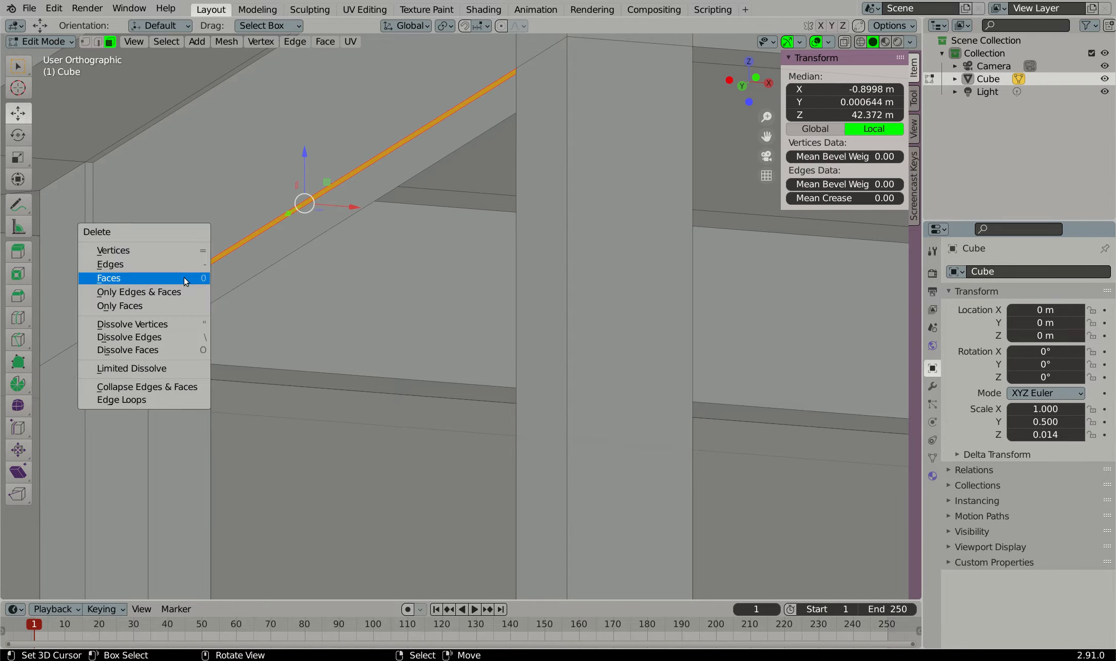
left_click(185, 279)
Examine the open underside of the end apron and the surrounding leg joints from several angles
scroll(187, 279, "down", 4)
mouse_move(187, 274)
middle_mouse_down()
mouse_move(182, 225)
mouse_move(186, 251)
middle_mouse_up()
scroll(185, 251, "down", 1)
scroll(188, 260, "up", 5)
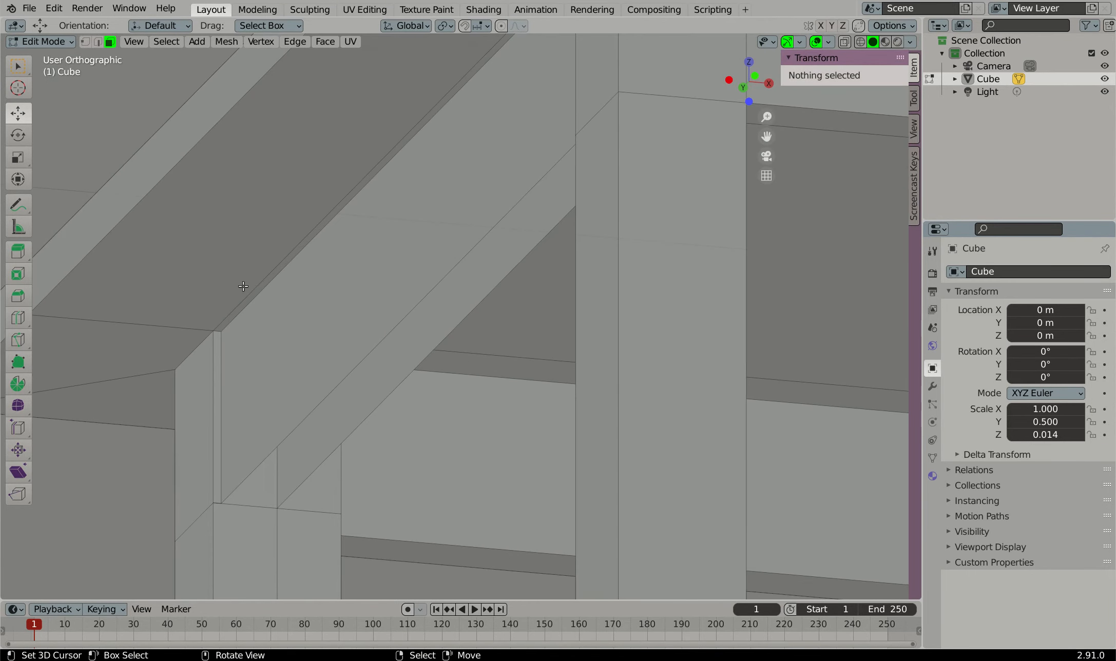
scroll(283, 290, "down", 5)
middle_click_drag(287, 198, 305, 175)
scroll(272, 378, "up", 2)
scroll(281, 348, "down", 2)
mouse_move(288, 301)
middle_mouse_down()
mouse_move(292, 288)
mouse_move(288, 304)
middle_mouse_up()
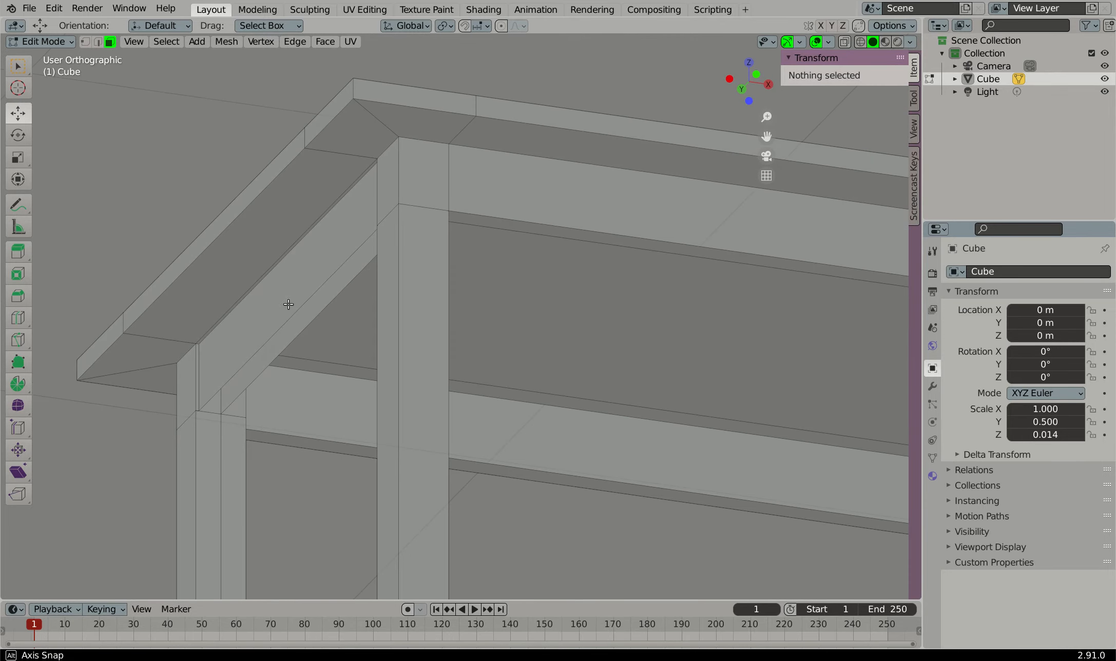
scroll(285, 323, "up", 3)
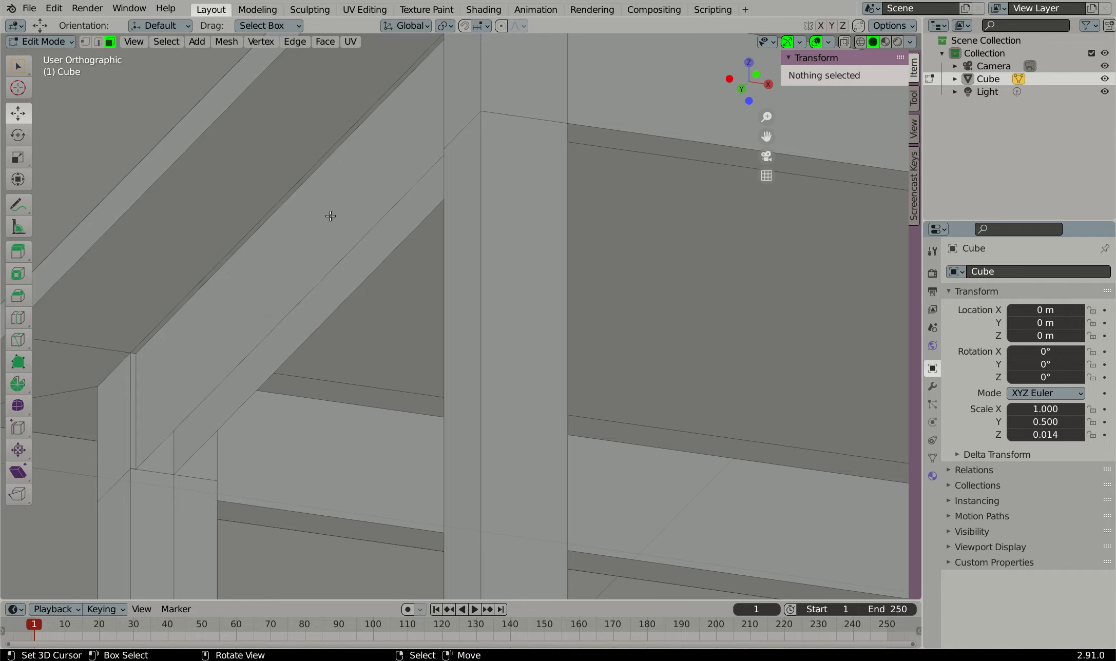
Turn on the Face Orientation overlay and check the opening under the end apron
left_click(829, 43)
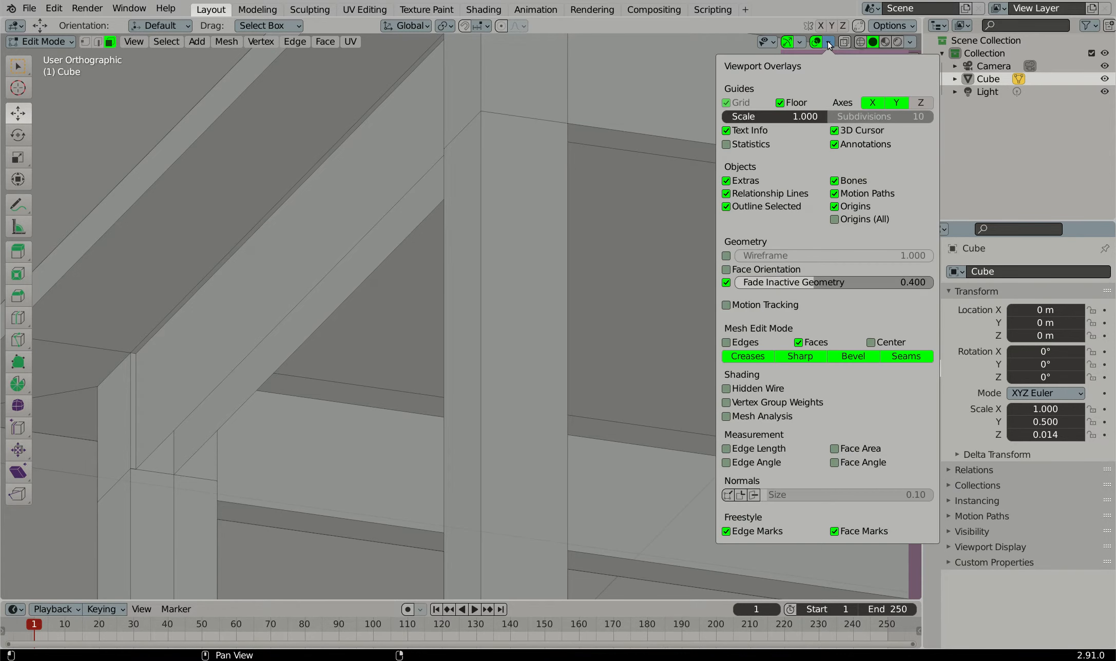
left_click(726, 270)
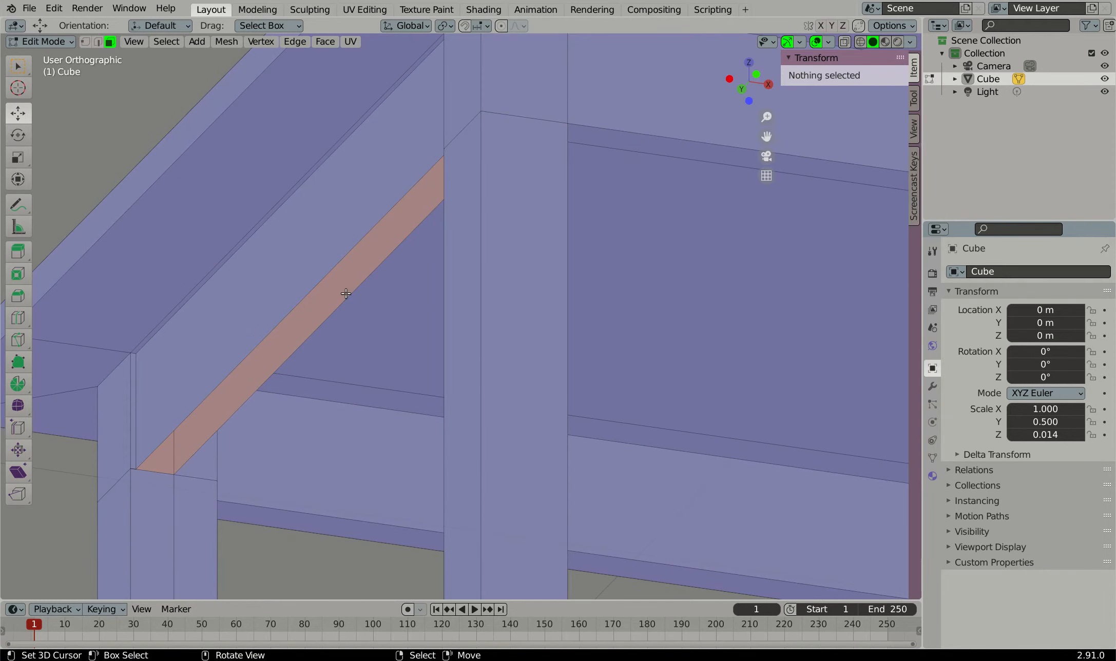
scroll(343, 293, "down", 5)
scroll(308, 316, "up", 4)
scroll(261, 311, "up", 3)
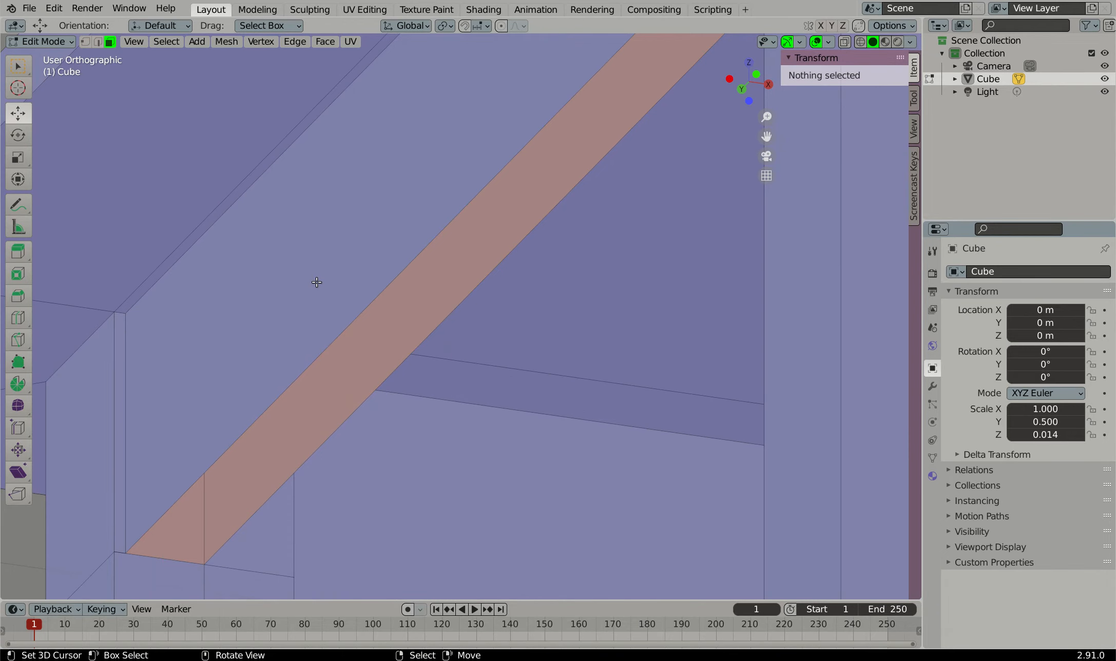
scroll(317, 282, "down", 4)
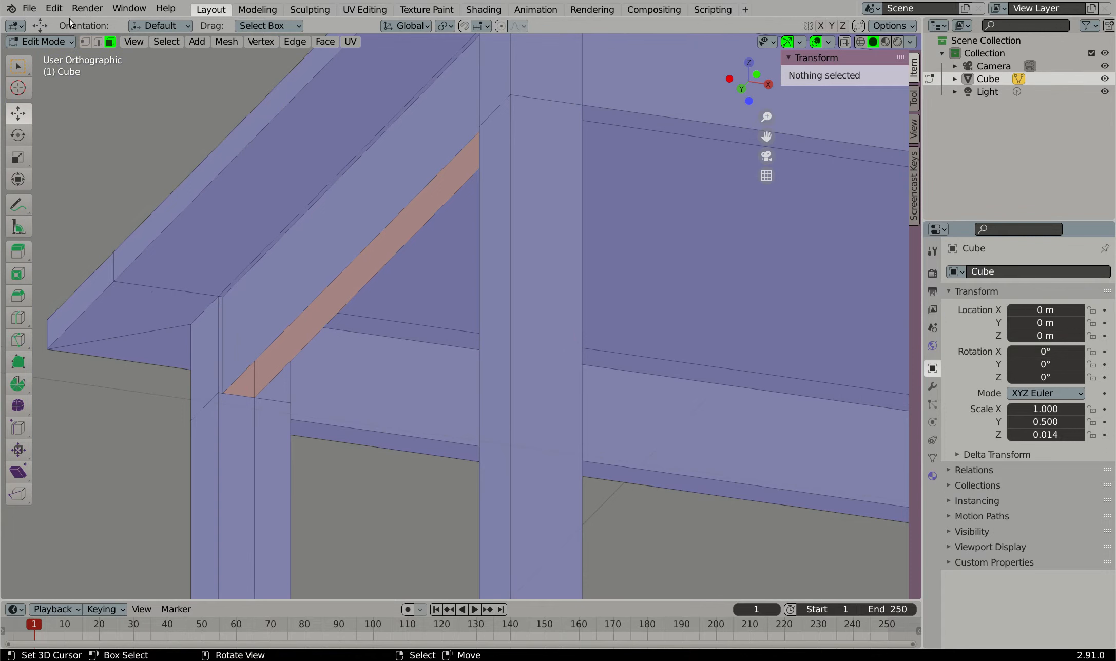
In edge select mode, fill the gap between the two long open bottom edges of the end apron with an outward-facing face
left_click(99, 43)
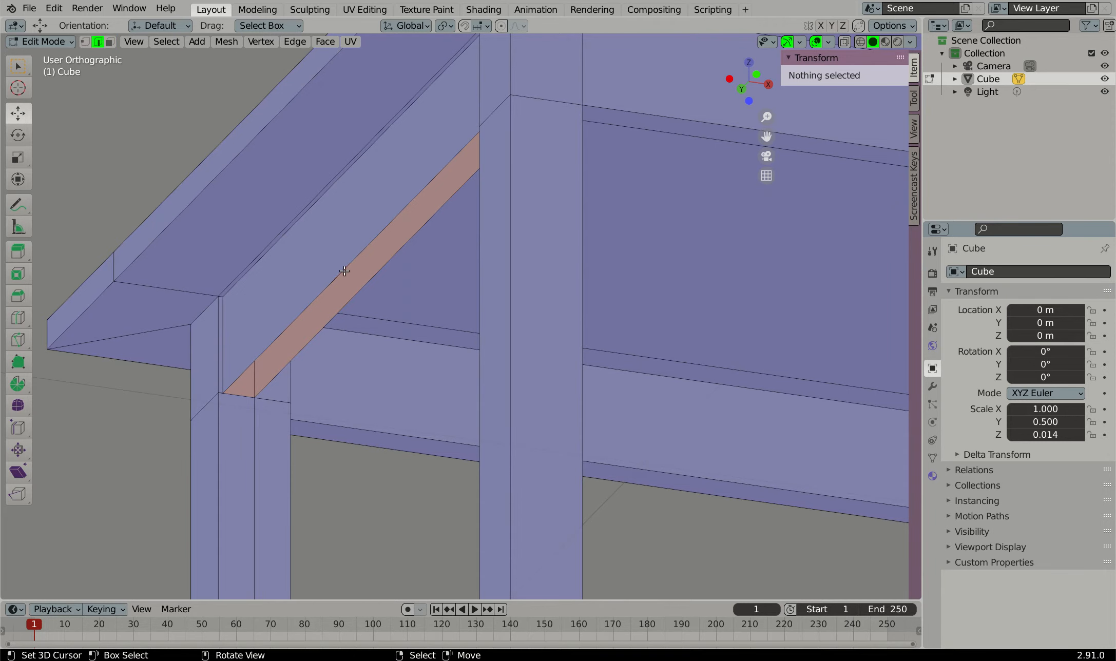
scroll(342, 268, "up", 2)
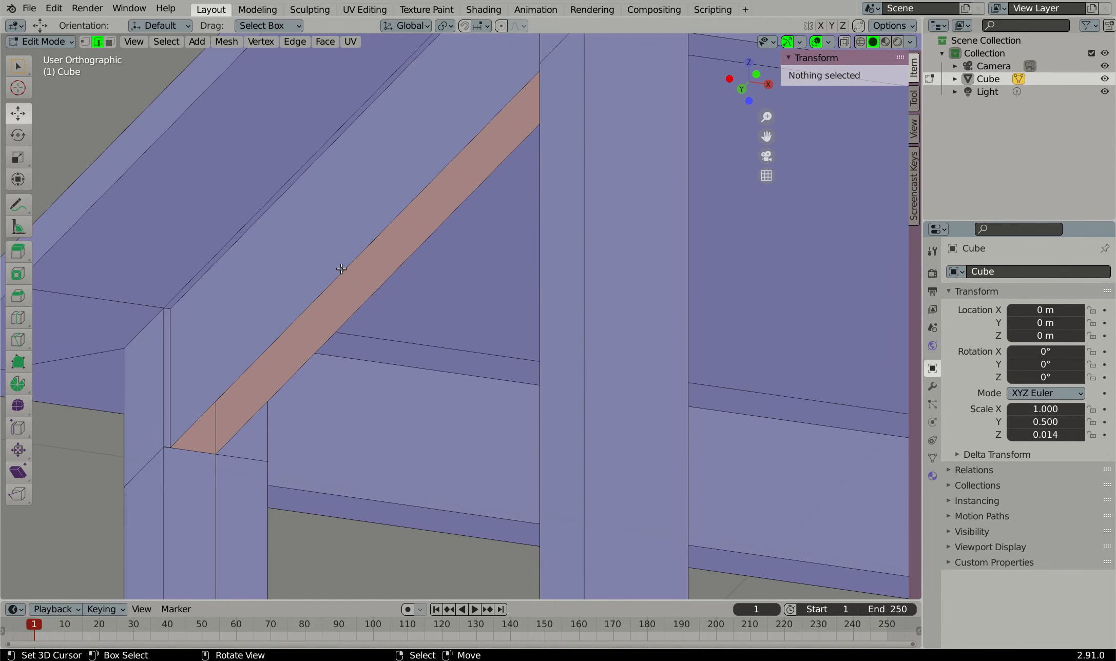
left_click(341, 268)
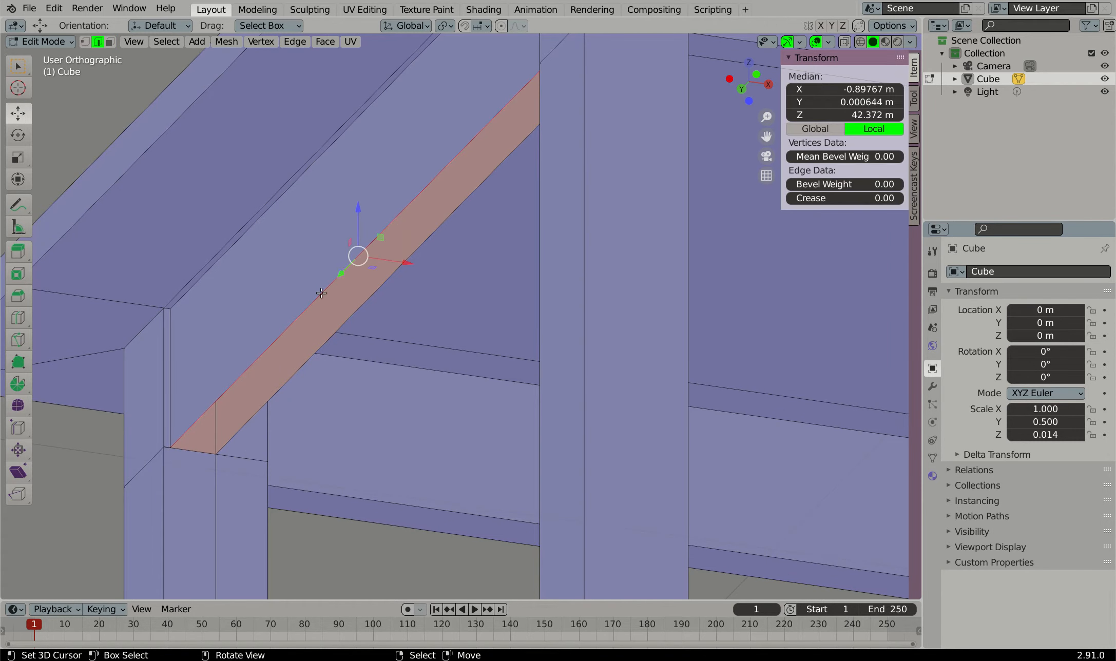
left_click(357, 303, "shift")
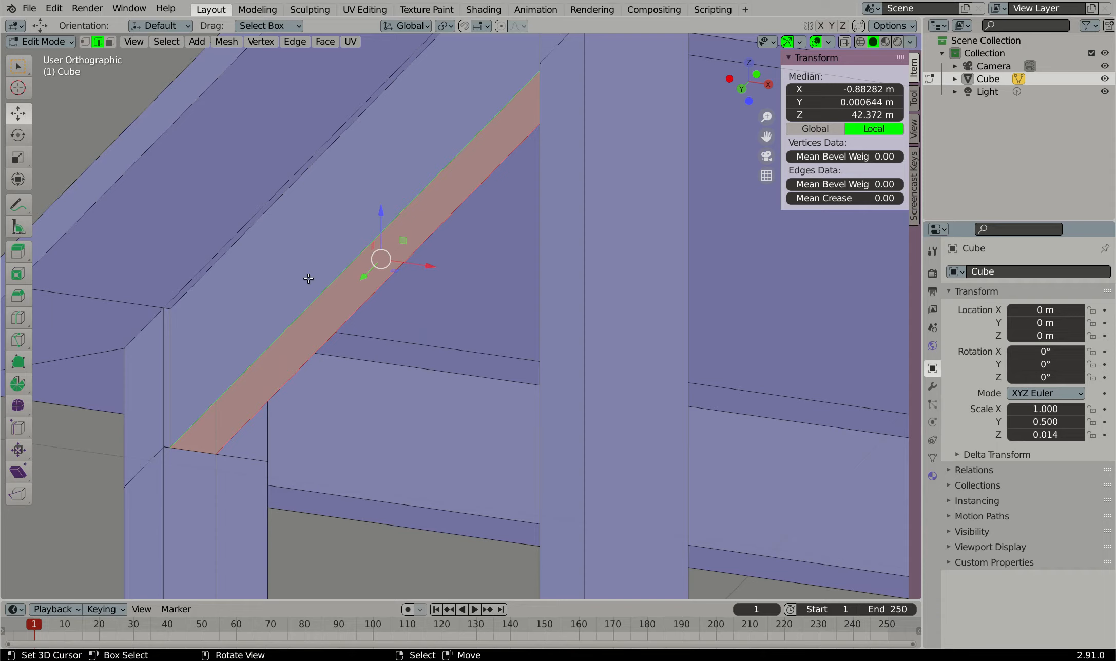
key("shift+n")
Inspect the new bottom face of the end apron and its corners at the legs from different angles
scroll(309, 278, "down", 4)
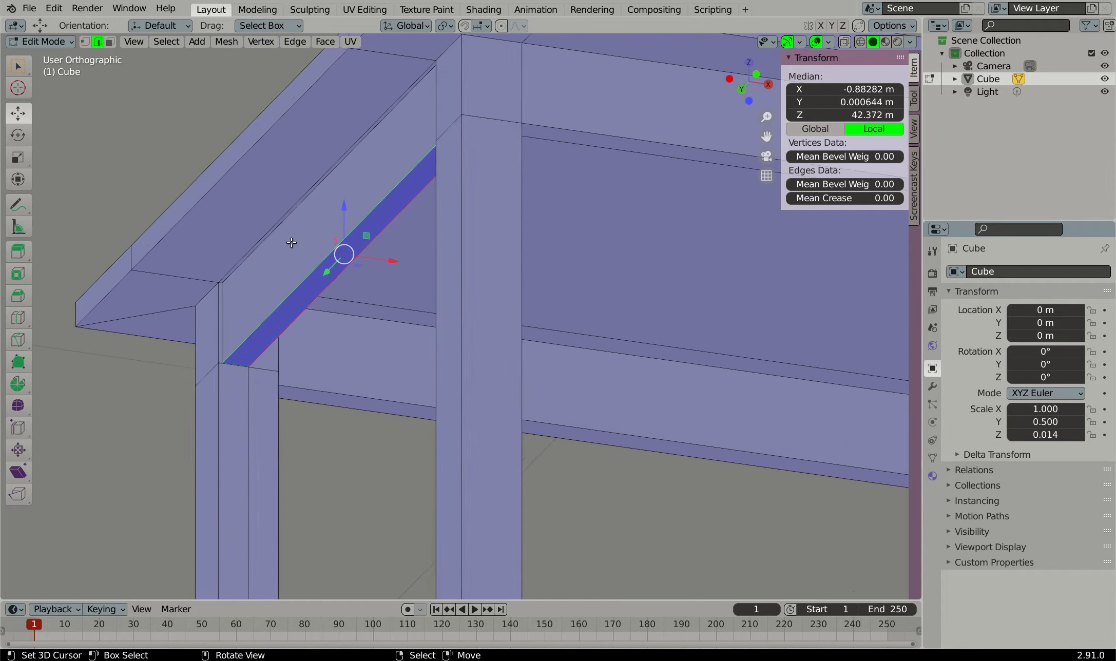
scroll(288, 308, "up", 2)
scroll(270, 329, "up", 2)
scroll(271, 329, "up", 5)
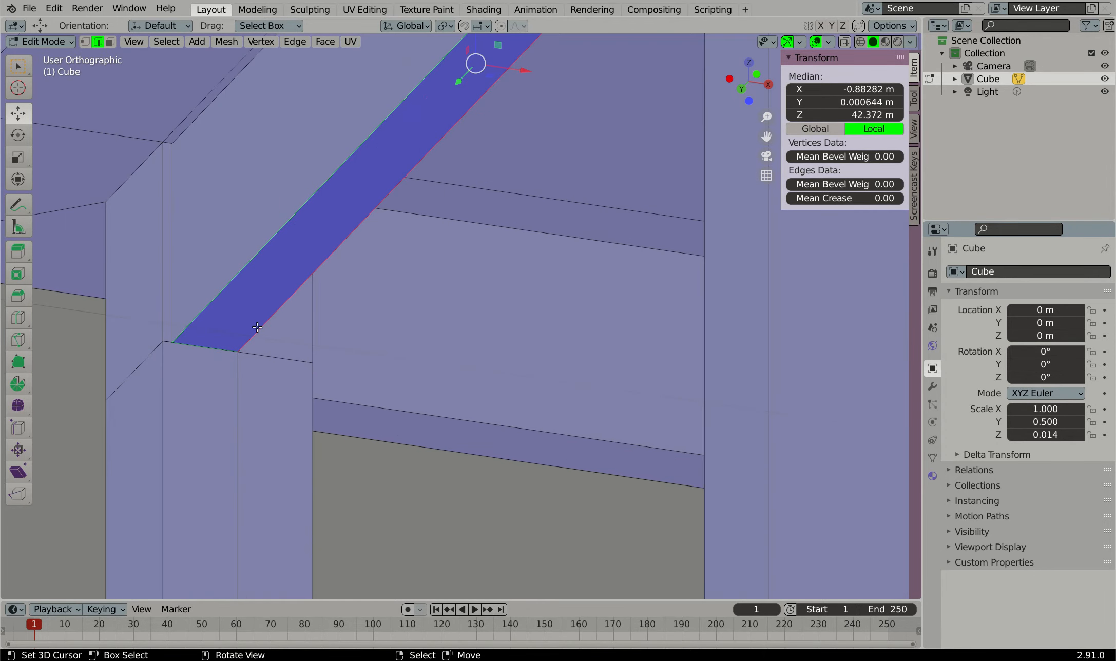
scroll(252, 339, "down", 16)
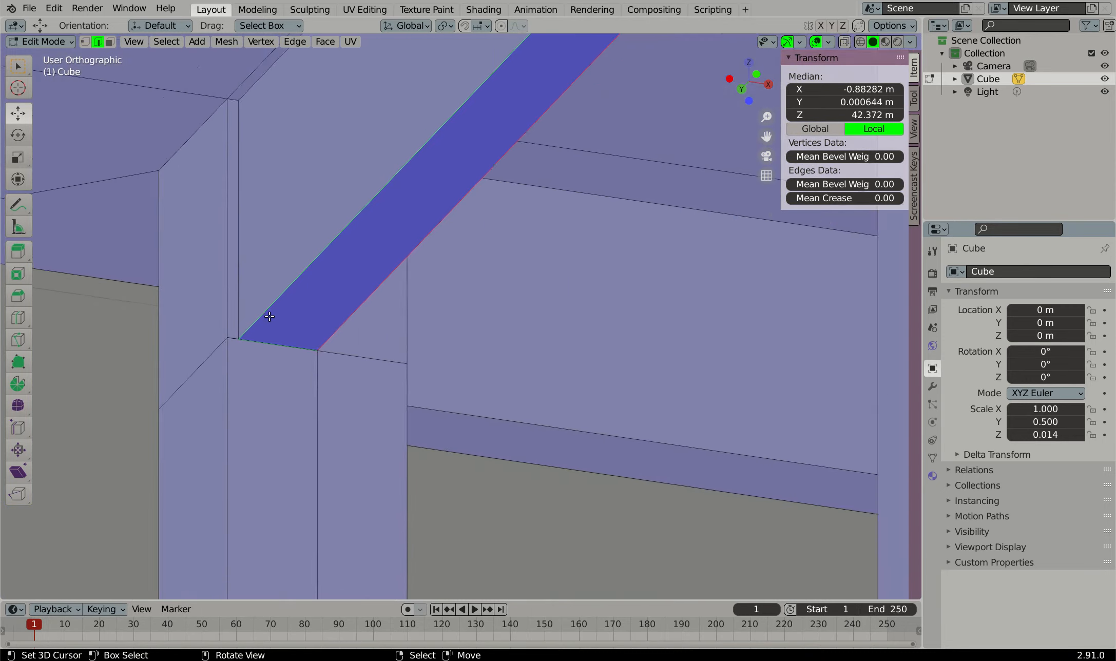
middle_click_drag(306, 277, 332, 307)
scroll(285, 190, "up", 5)
mouse_move(236, 125)
middle_mouse_down()
mouse_move(229, 139)
mouse_move(240, 134)
middle_mouse_up()
scroll(256, 103, "down", 3)
scroll(260, 104, "down", 3)
scroll(257, 149, "up", 6)
scroll(257, 148, "down", 2)
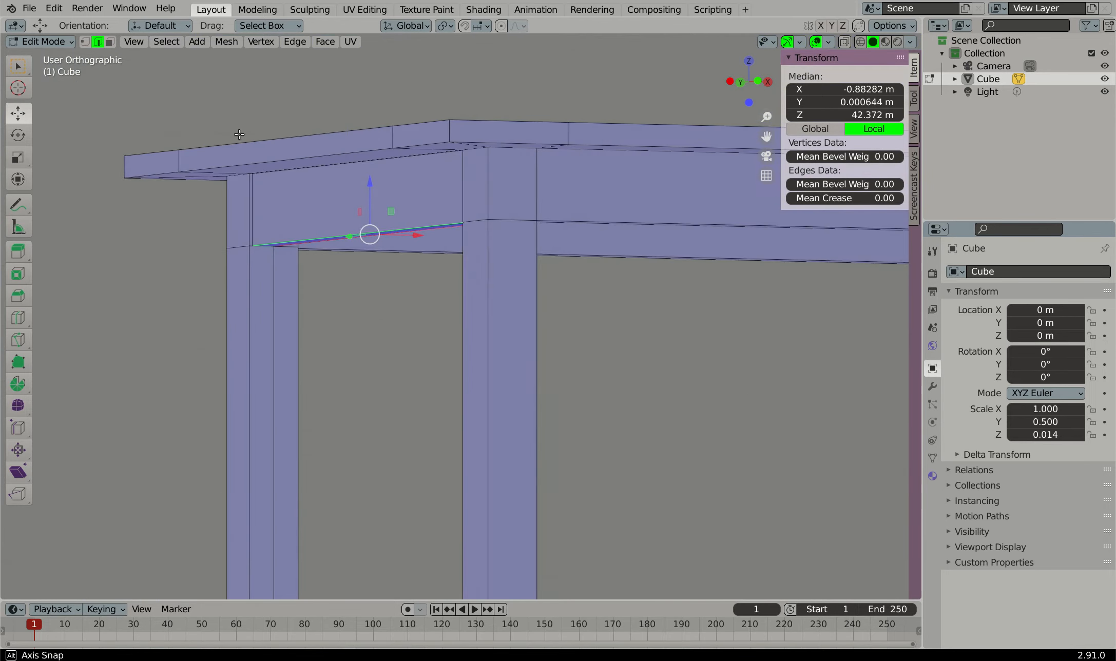
In face select mode, flip the normal of the narrow outer face on the lower part of the corner leg
scroll(283, 139, "up", 2)
scroll(285, 171, "up", 3)
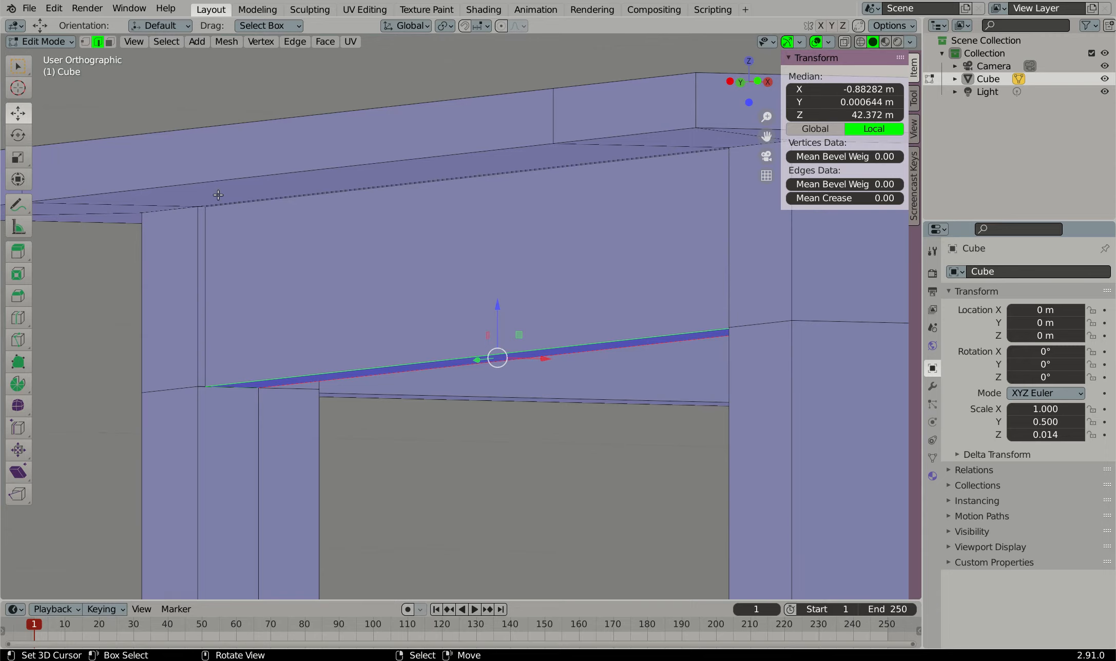
scroll(218, 194, "down", 3)
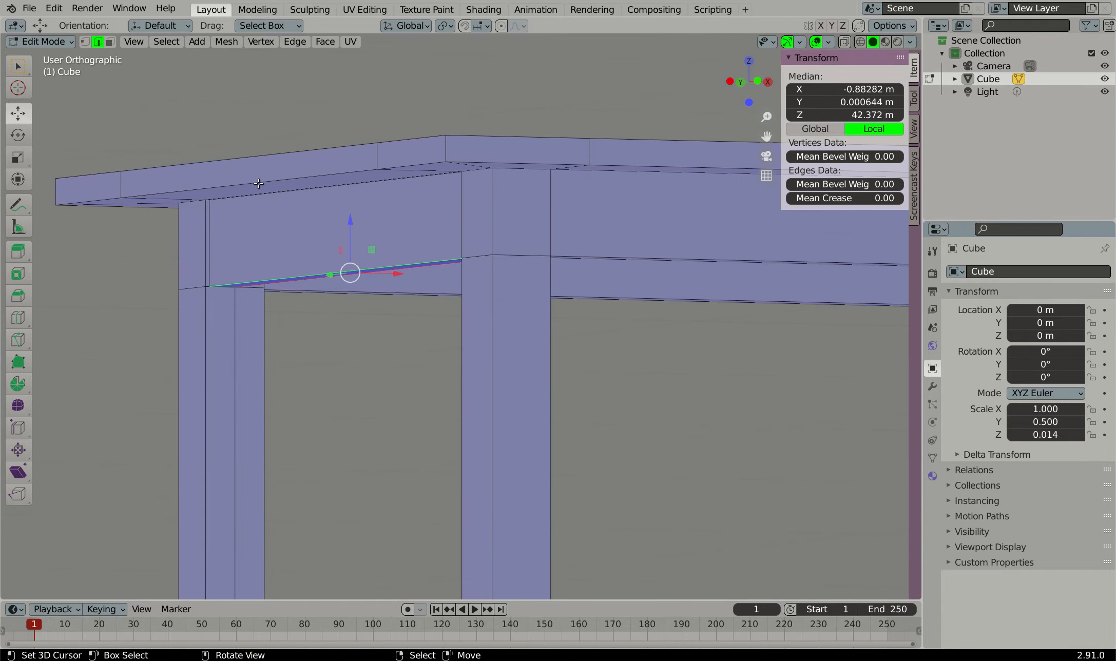
left_click(199, 396)
left_click(110, 41)
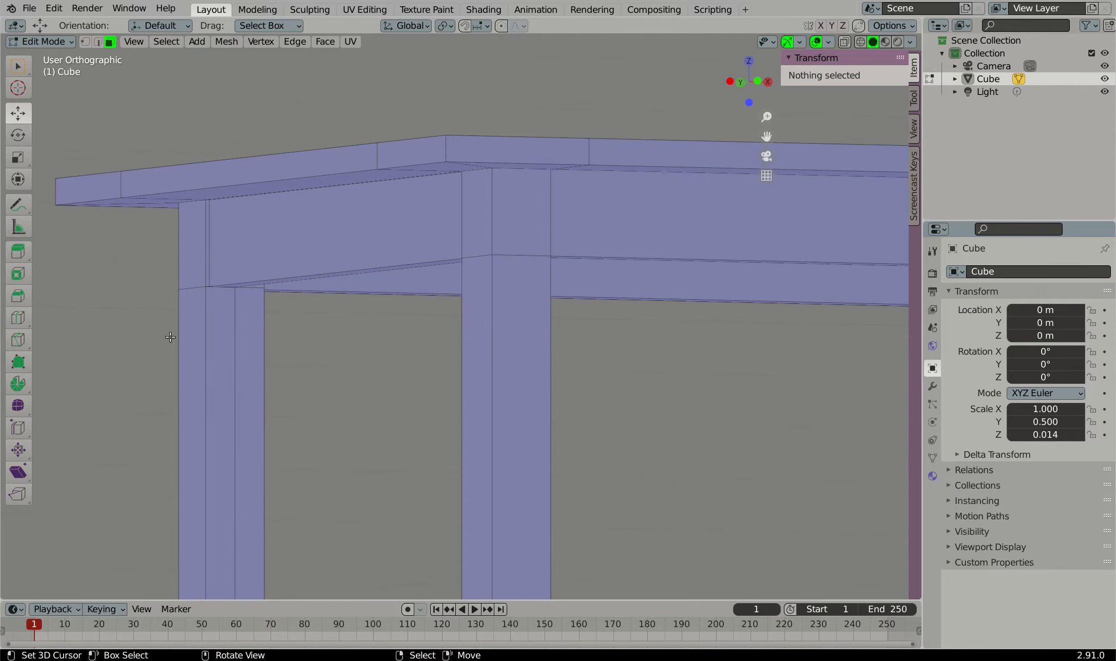
left_click(195, 361)
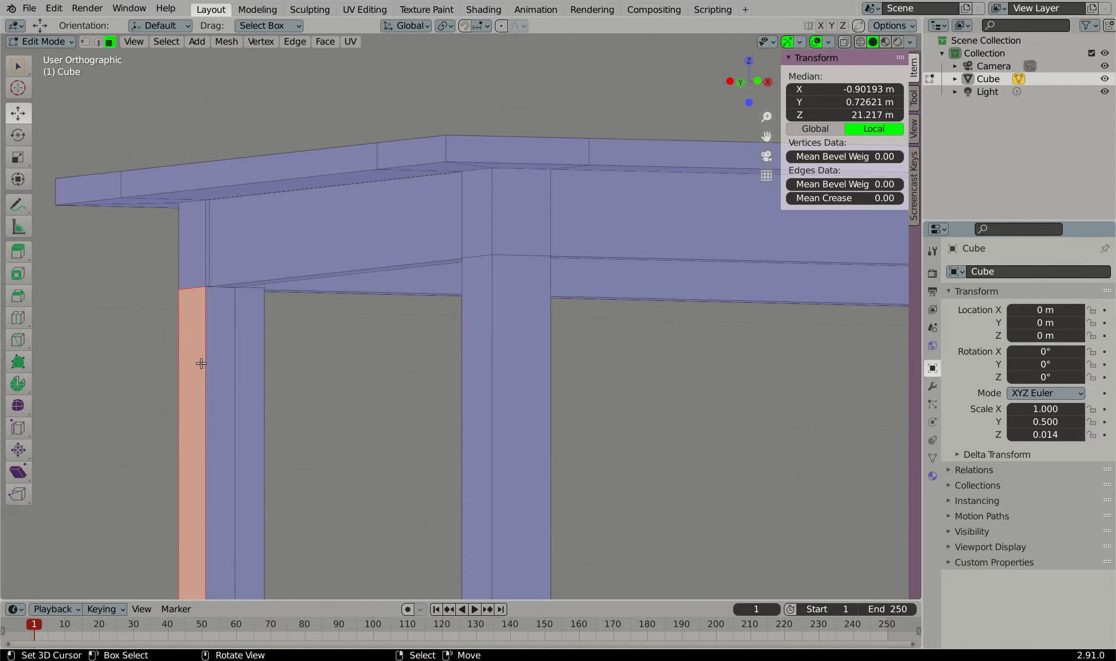
left_click(228, 42)
mouse_move(250, 254)
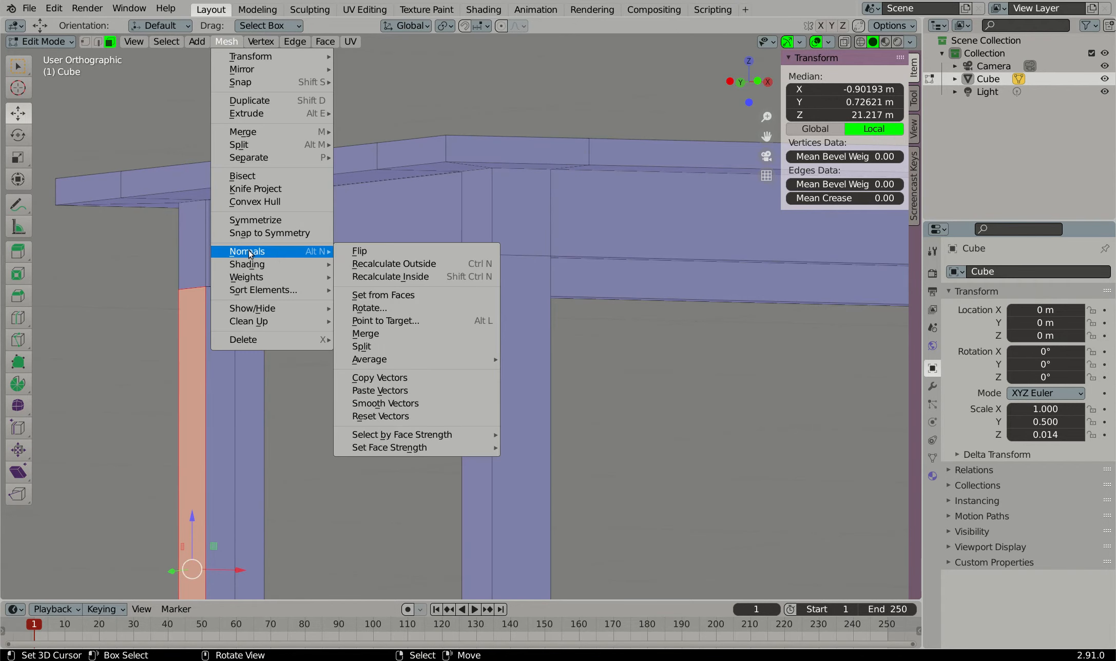
left_click(380, 255)
middle_click_drag(379, 267, 337, 299)
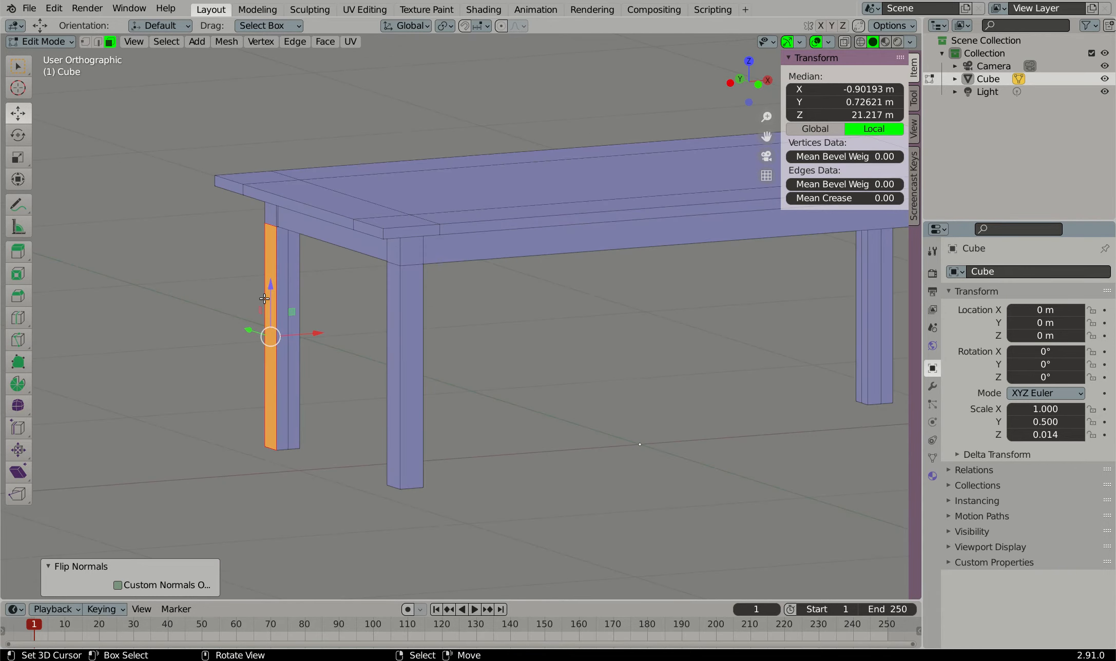
left_click(143, 292)
middle_click_drag(142, 292, 169, 292)
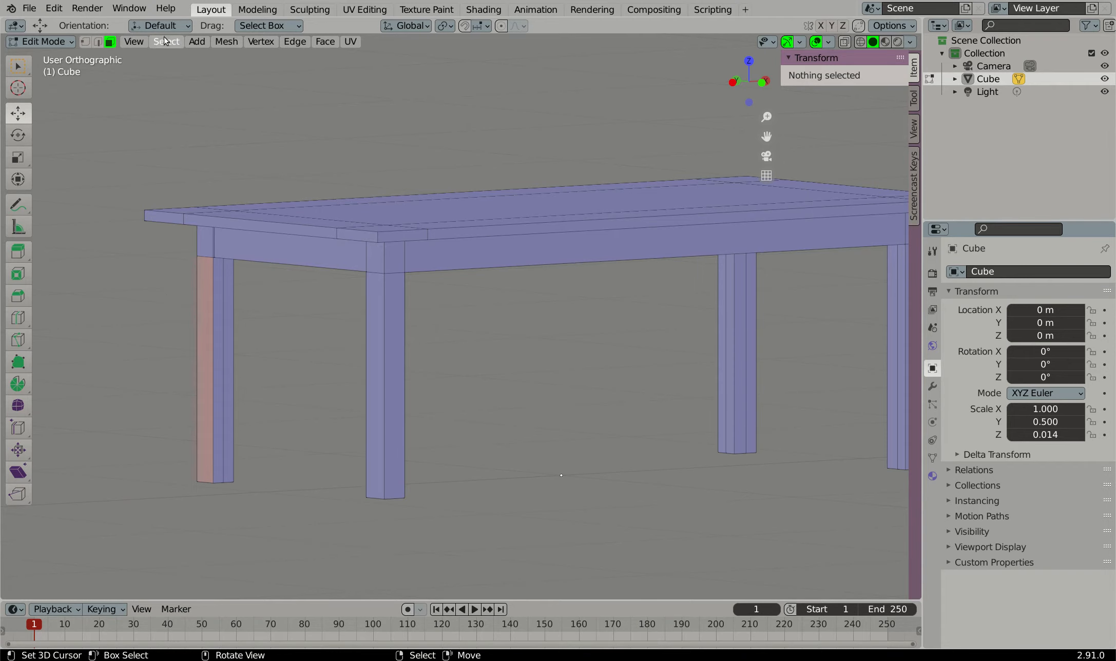
Flip the corner leg face's normal back to point outward and clear the selection
scroll(214, 293, "up", 7)
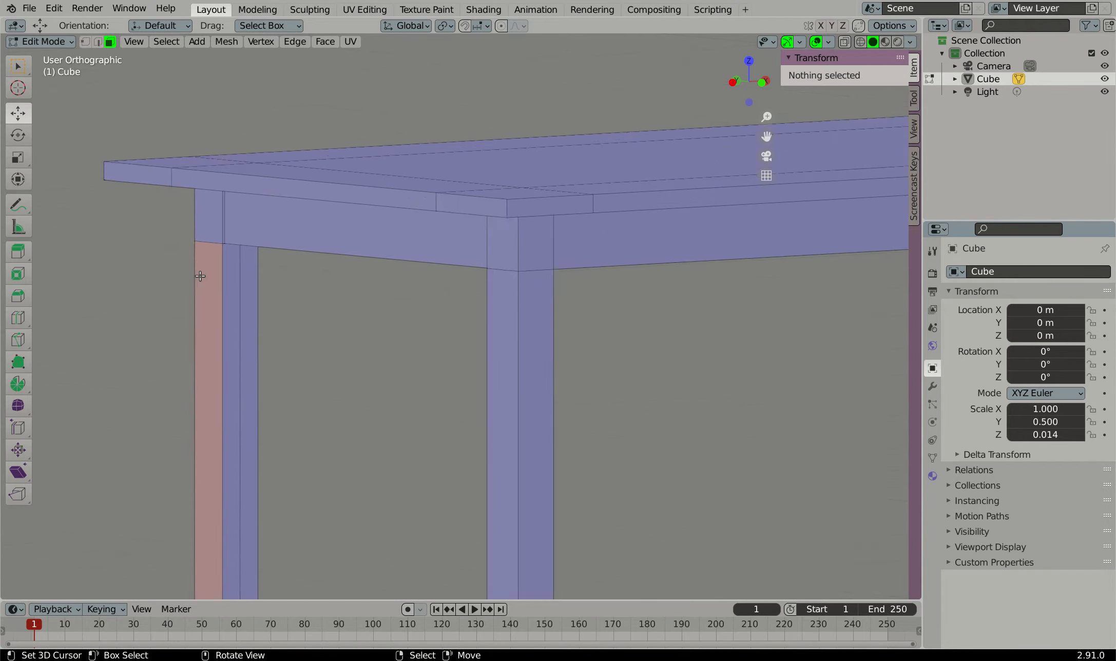
left_click(207, 276)
scroll(151, 98, "down", 4)
scroll(151, 99, "down", 2)
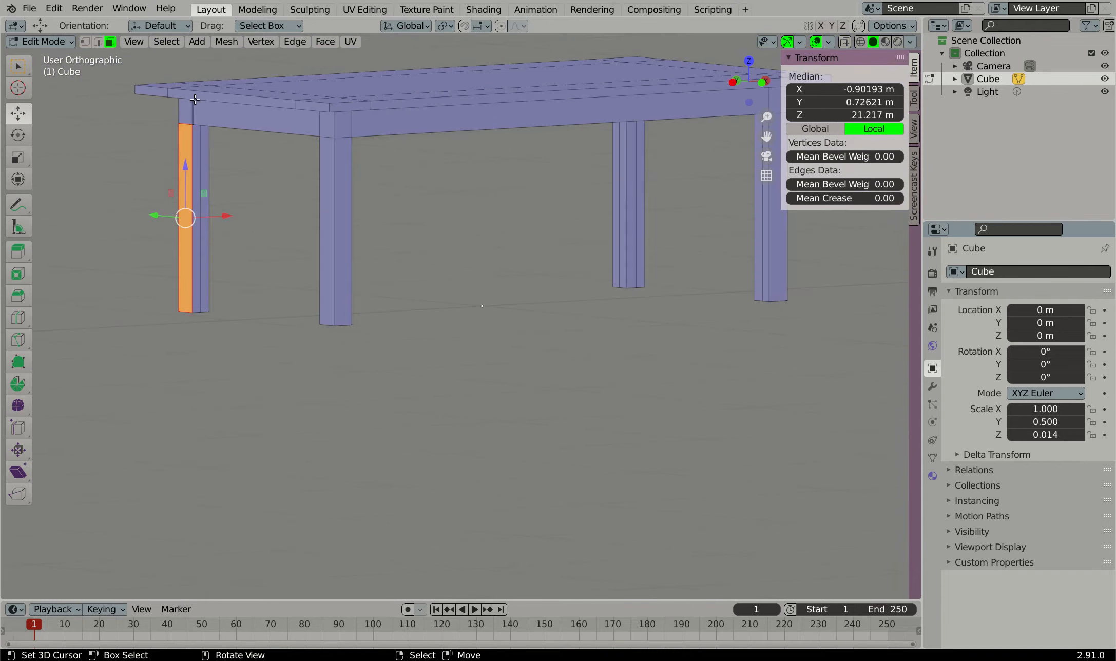
left_click(227, 42)
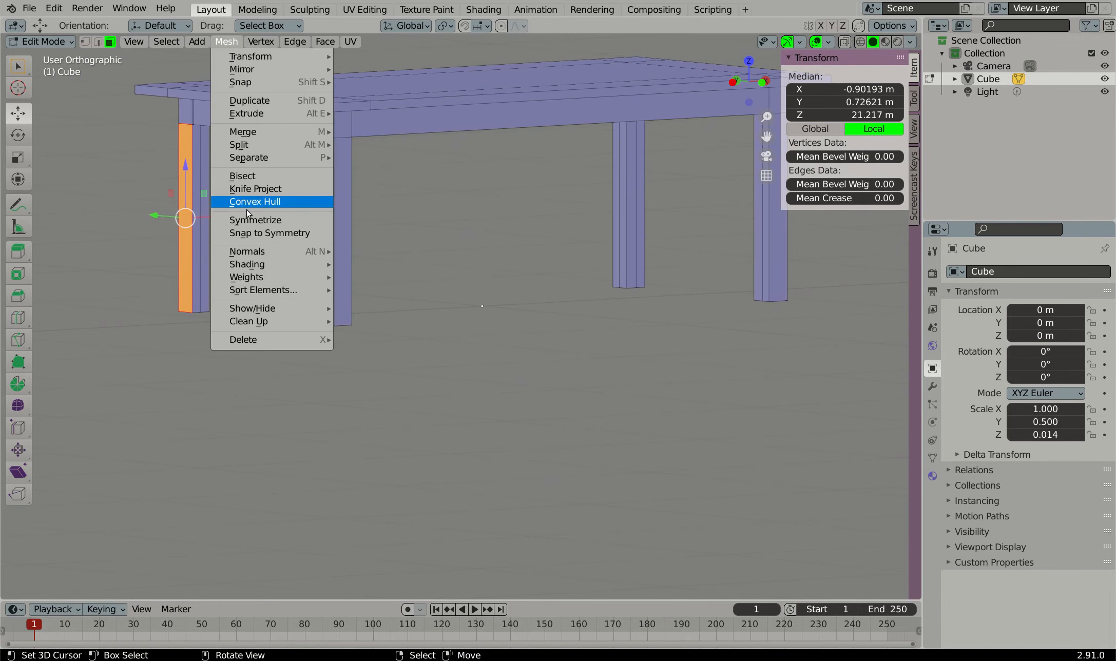
mouse_move(254, 251)
left_click(362, 252)
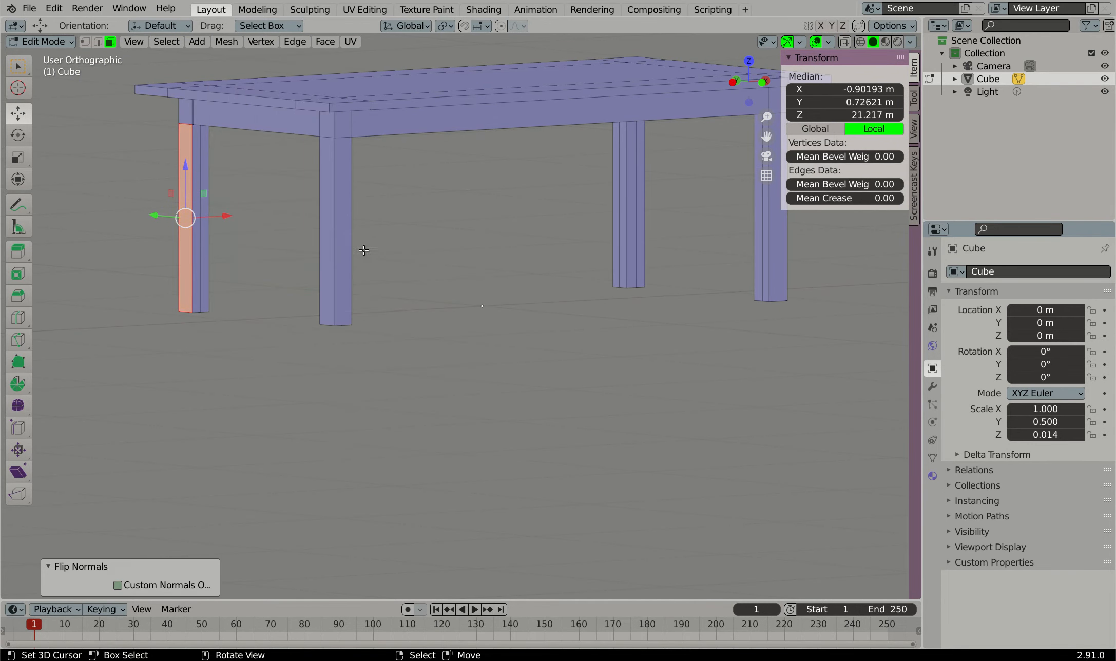
scroll(229, 243, "down", 1)
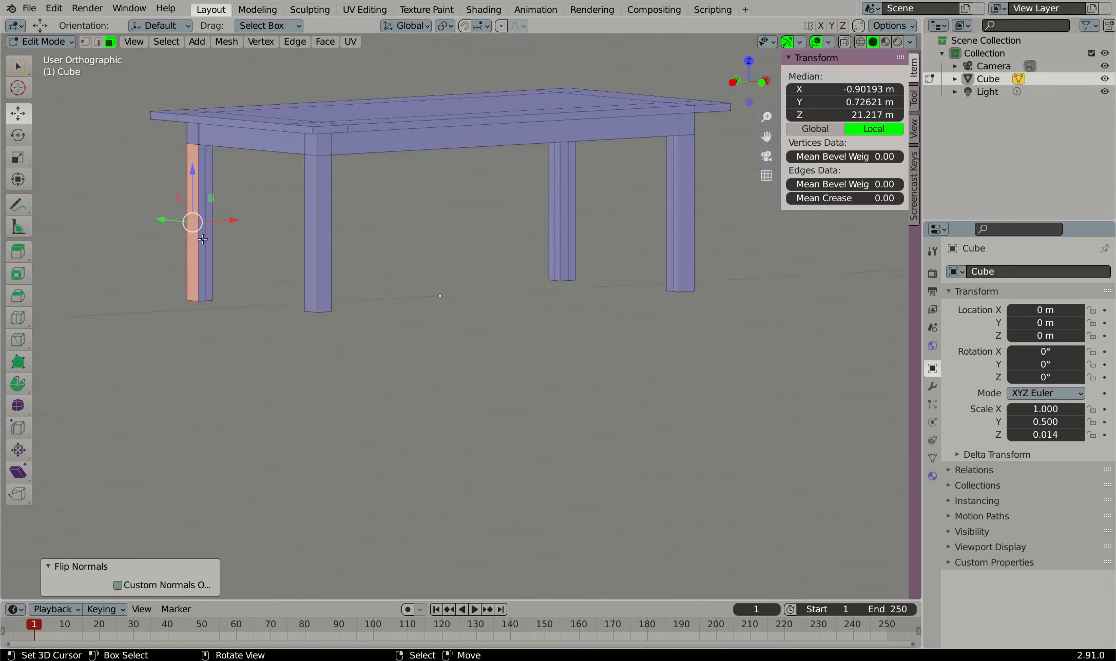
left_click(164, 202)
Extrude the outer face of the first long side apron inward about 0.004 m to recess it behind the legs
middle_click_drag(224, 173, 411, 199)
scroll(481, 181, "up", 4)
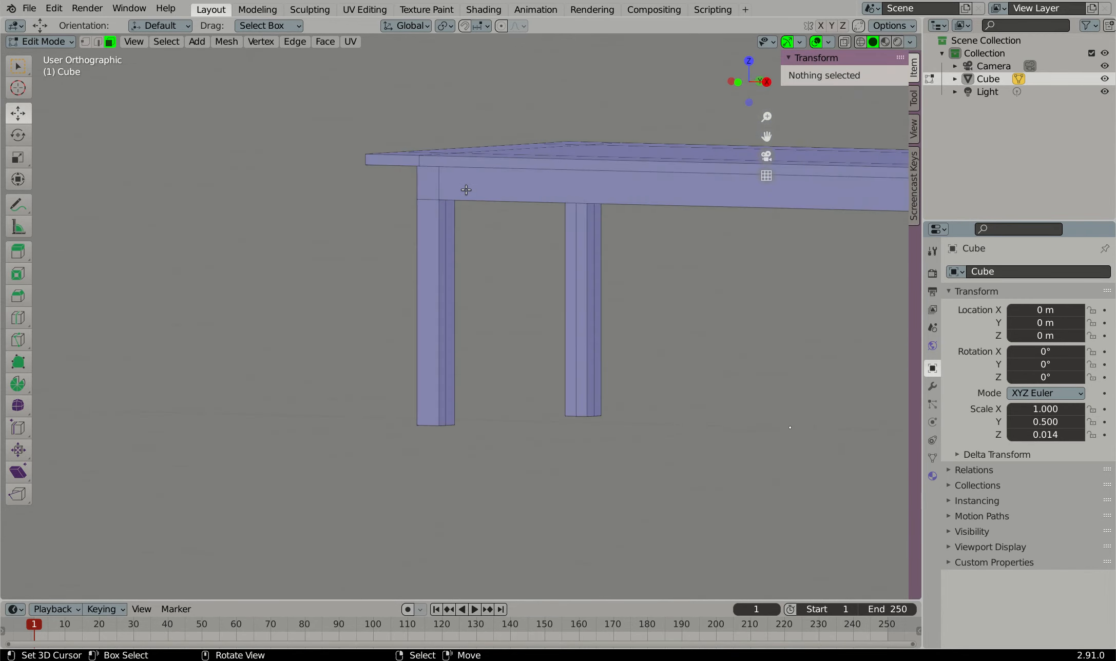
left_click(466, 190)
scroll(466, 191, "down", 5)
scroll(523, 247, "up", 3)
middle_click_drag(526, 248, 455, 235)
key("e")
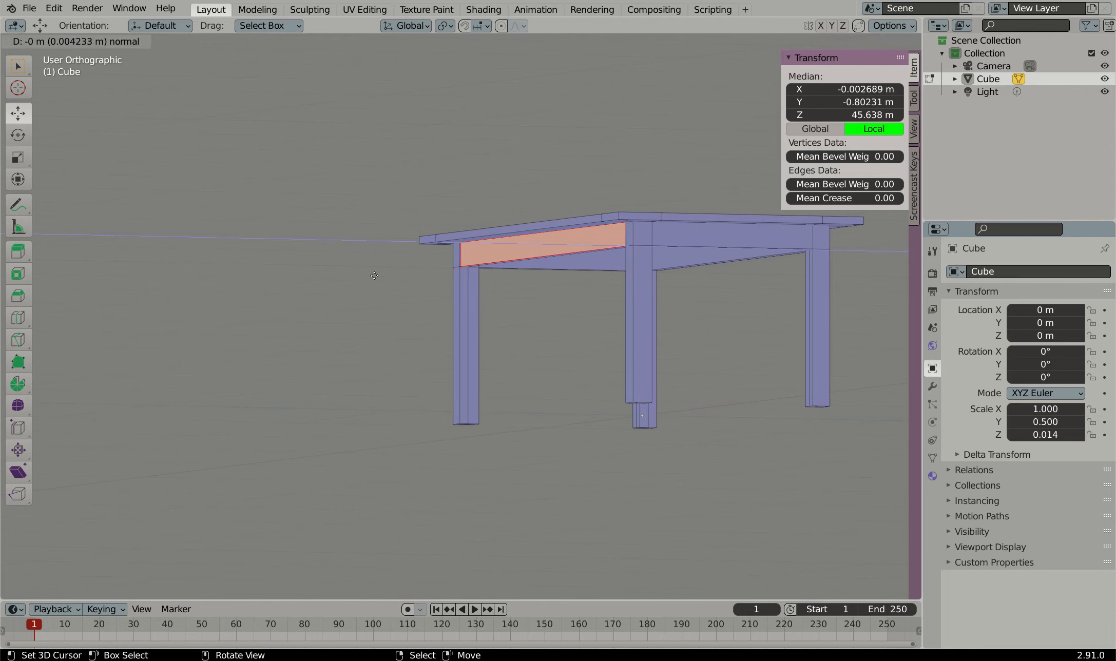
left_click(374, 276)
Extrude the outer face of the adjoining end apron slightly inward to recess it between the legs
left_click(720, 232)
key("e")
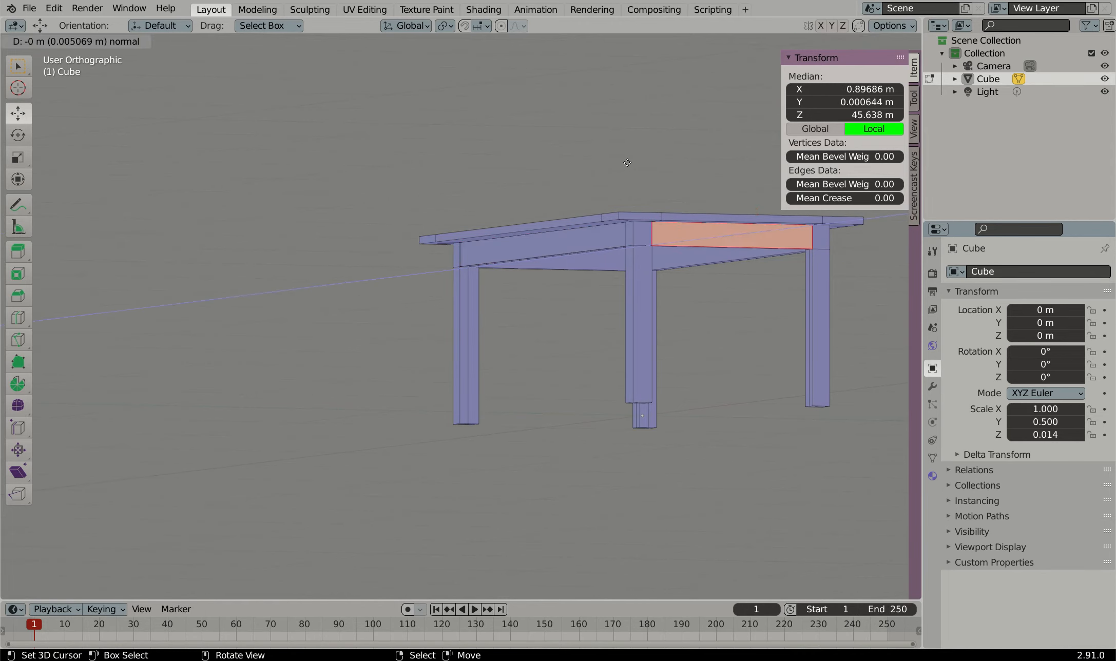
left_click(666, 279)
Extrude the outer face of the opposite long side apron inward about 0.021 m
middle_click_drag(665, 279, 556, 250)
scroll(556, 250, "up", 5)
left_click(564, 234)
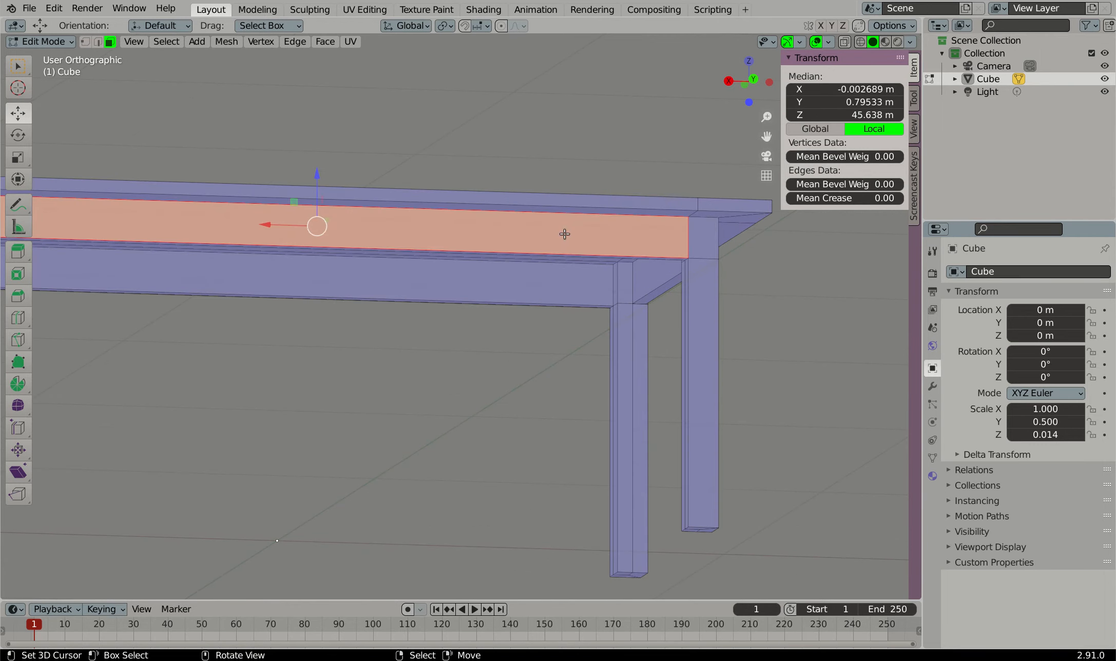
key("e")
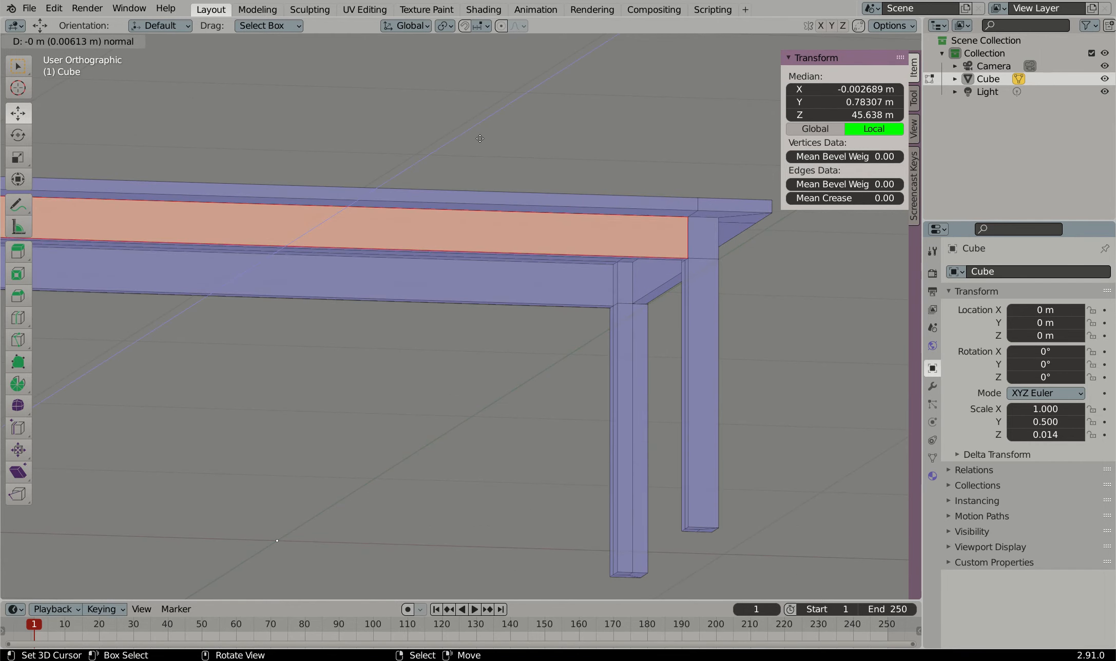
left_click(478, 138)
Move the recessed long apron face back outward by about 0.005 m along the Y axis
middle_click_drag(548, 334, 550, 307)
scroll(550, 308, "down", 4)
scroll(562, 231, "up", 5)
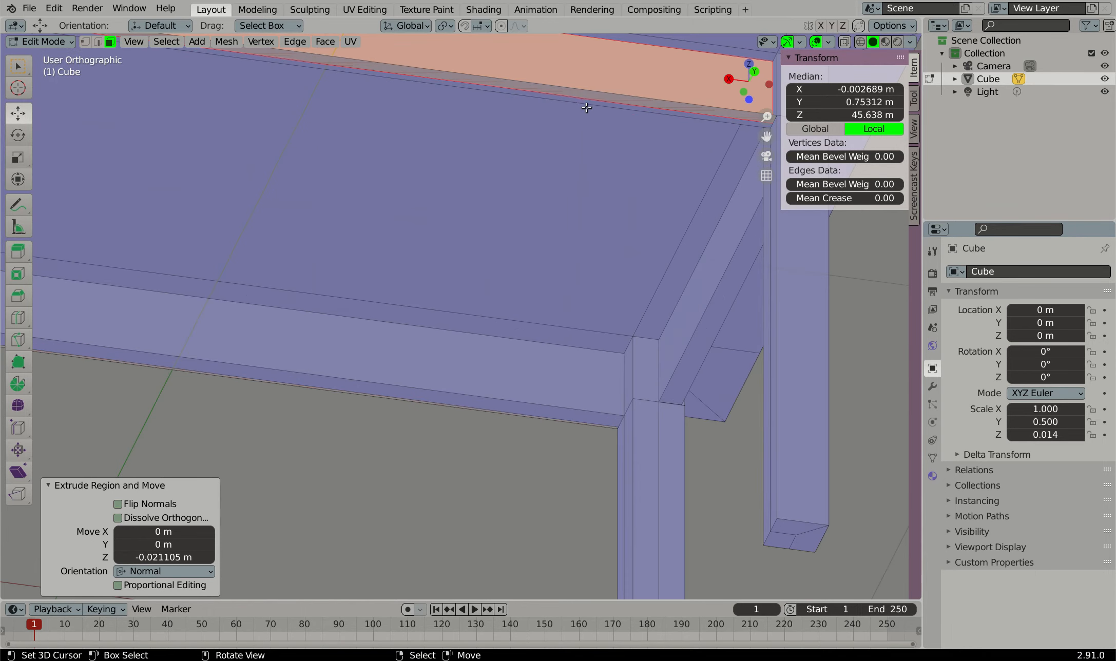
scroll(596, 133, "down", 6)
middle_click_drag(608, 169, 606, 179)
scroll(631, 226, "up", 4)
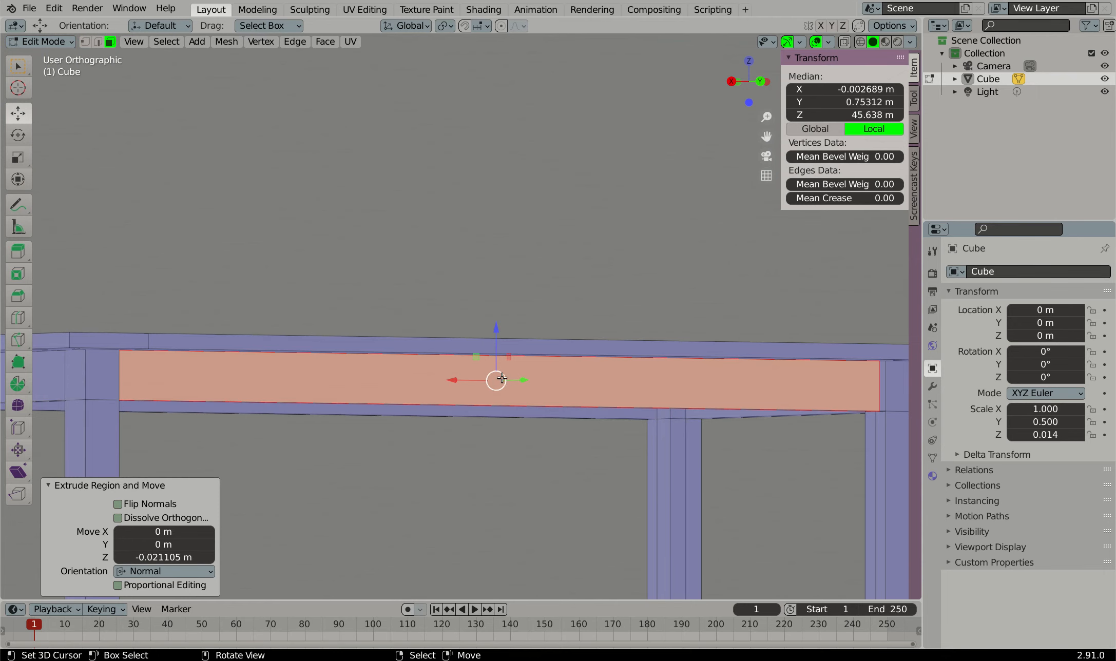
left_click_drag(523, 380, 524, 380)
Delete the narrow strip faces that the inward extrusions left beneath this long apron and the adjoining end apron
scroll(506, 273, "down", 4)
middle_click_drag(497, 259, 486, 224)
scroll(407, 178, "up", 3)
middle_click_drag(377, 173, 303, 241)
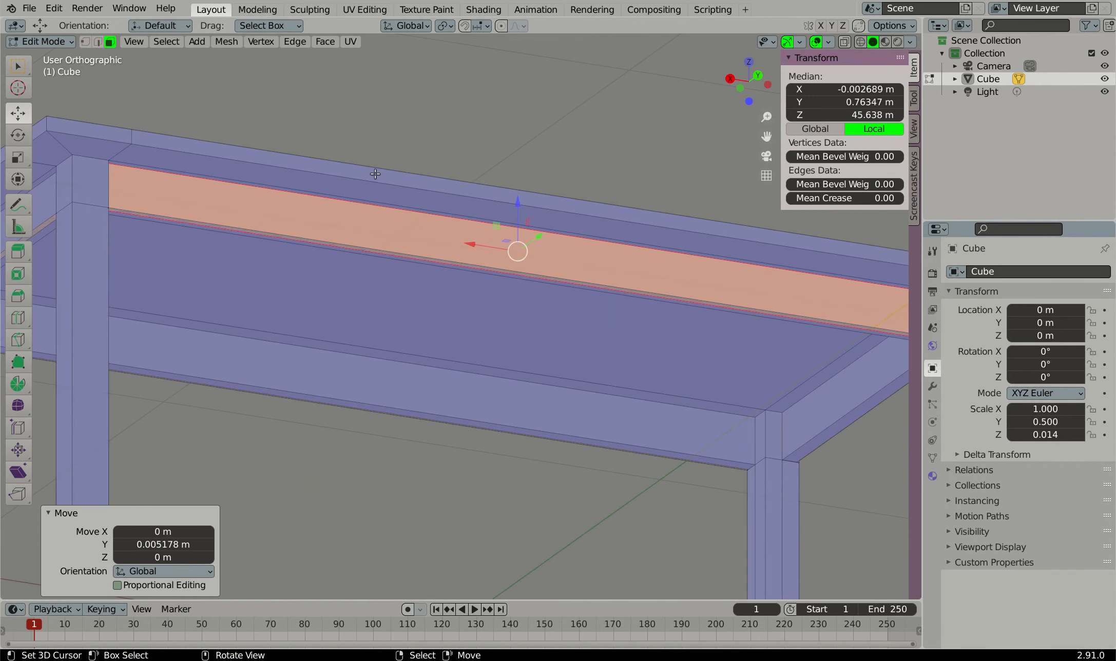
left_click(279, 236)
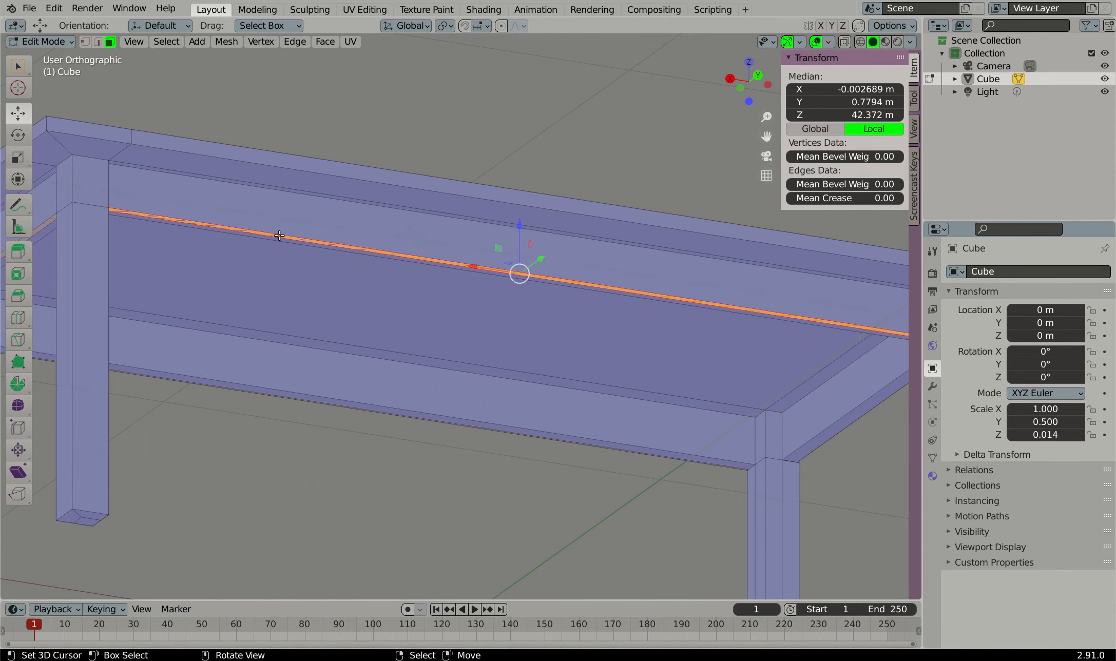
key("alt+a")
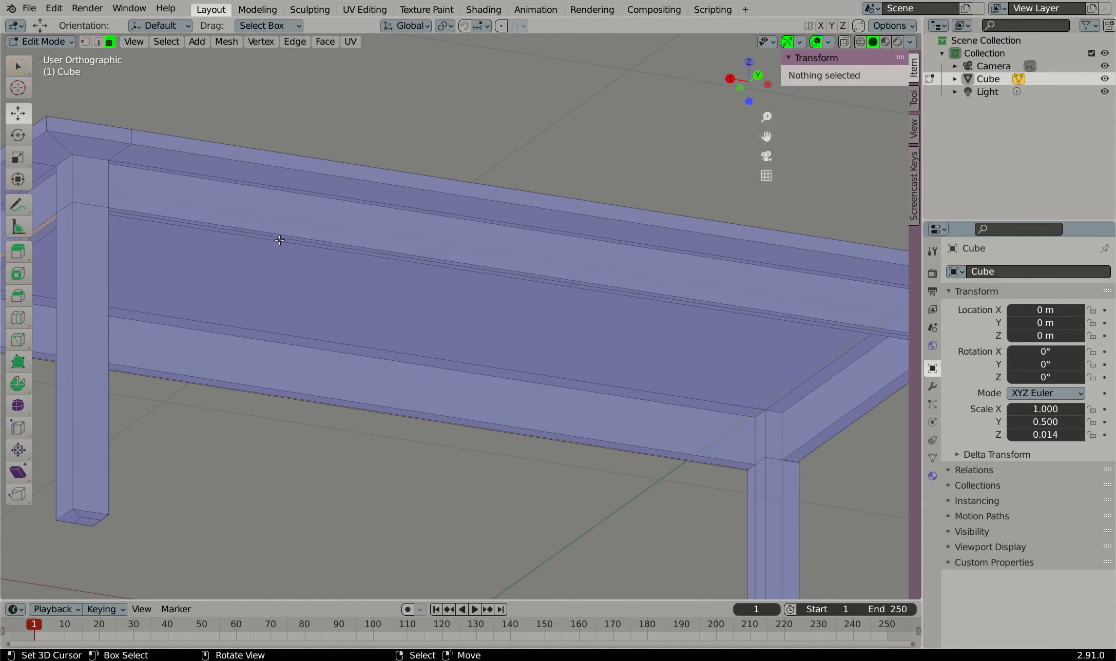
scroll(280, 240, "down", 2)
left_click(90, 243)
key("alt+a")
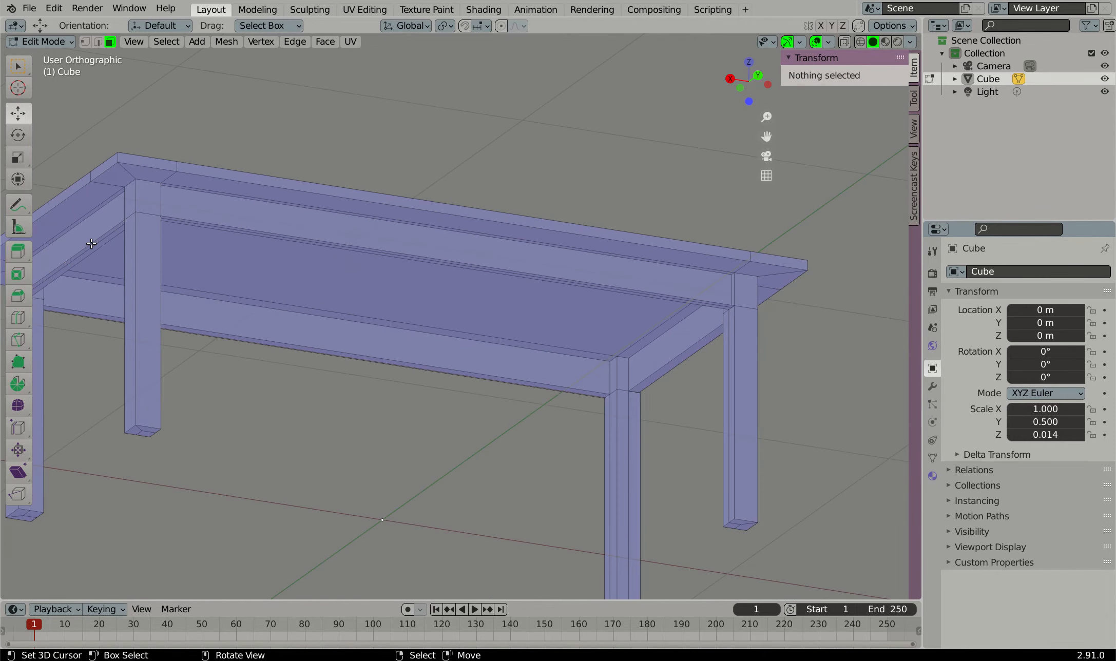
Delete the original, oversized bottom faces of the same long apron and the adjoining end apron
left_click(178, 217)
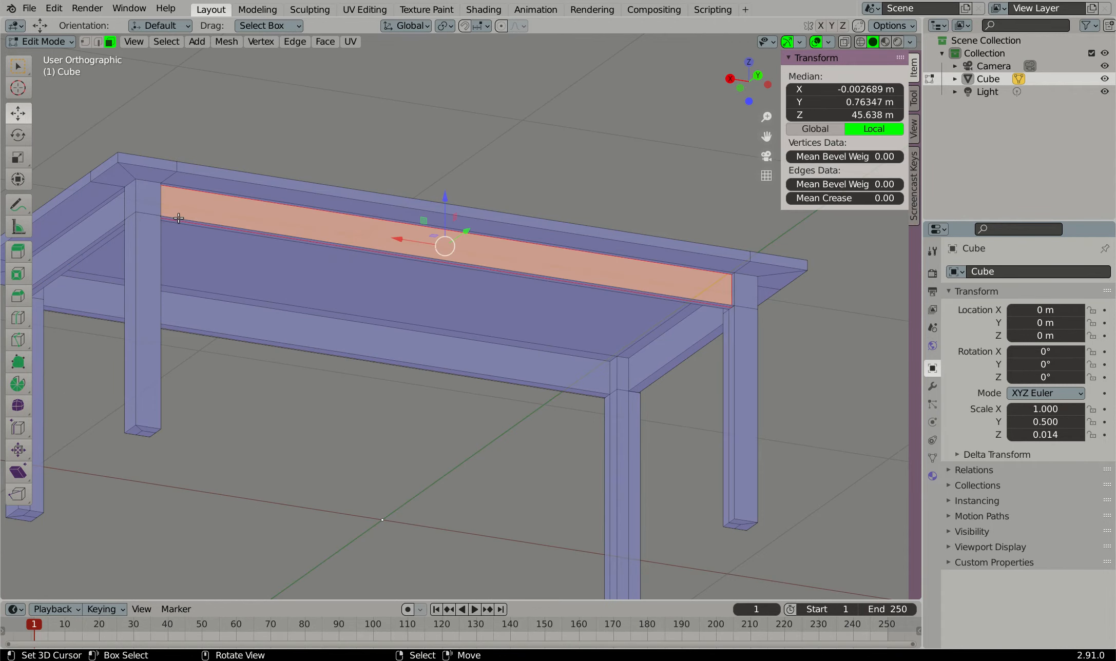
right_click(178, 219)
key("alt+a")
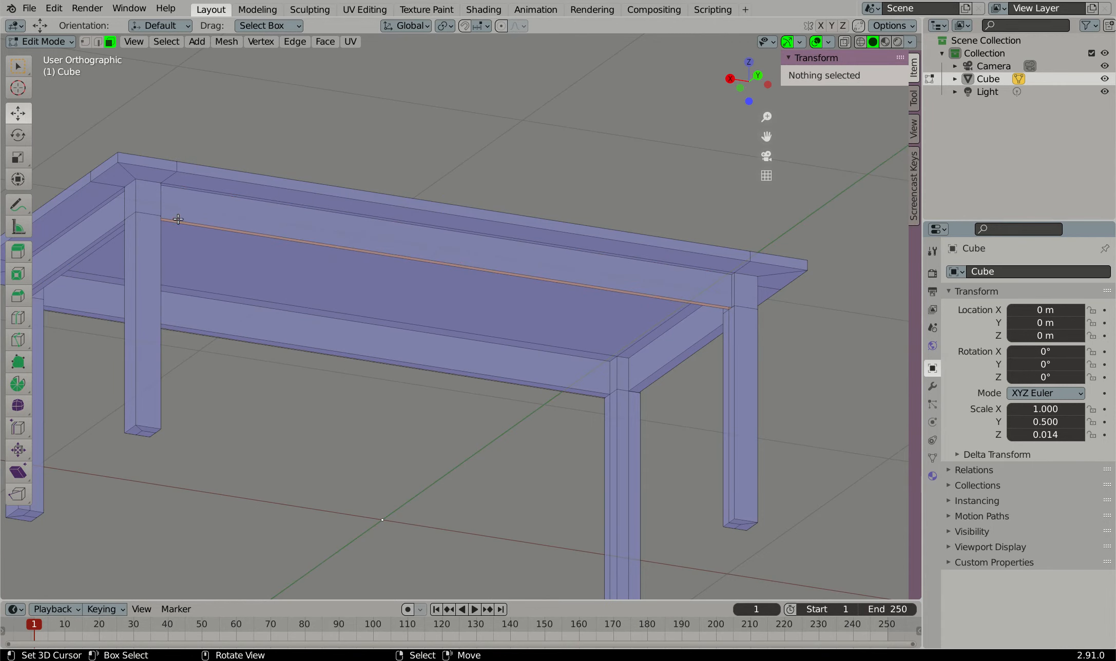
right_click(99, 237)
key("alt+a")
scroll(205, 230, "up", 1)
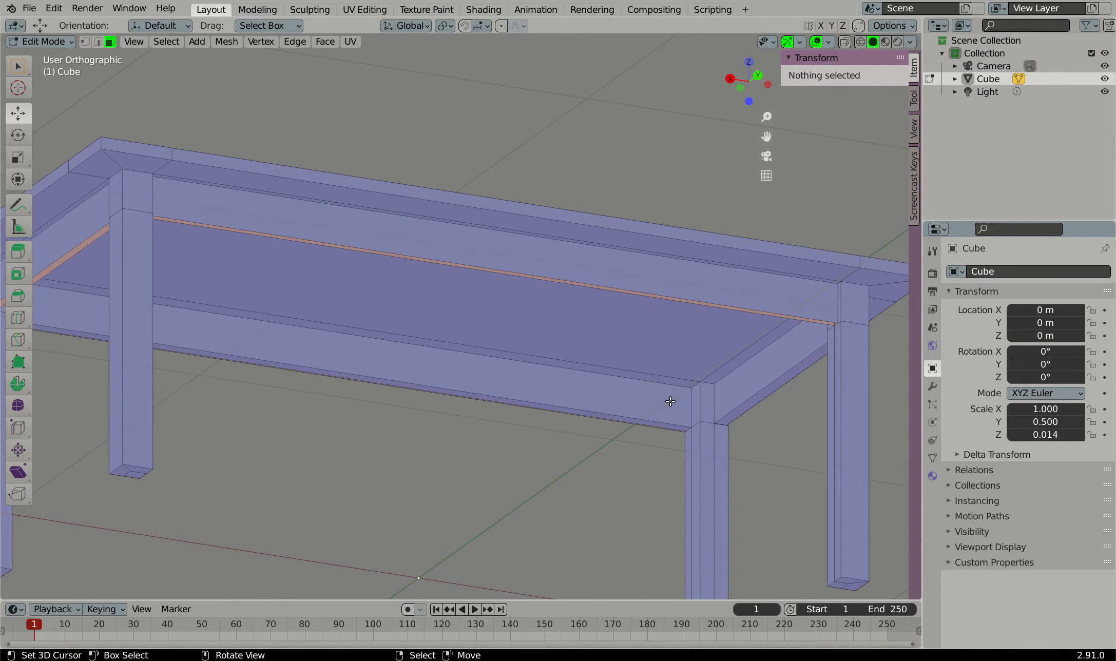
In edge select mode, fill the long apron's open underside with a face between its two long bottom edges
left_click(98, 42)
scroll(236, 246, "up", 1)
scroll(236, 246, "up", 1)
right_click(246, 221)
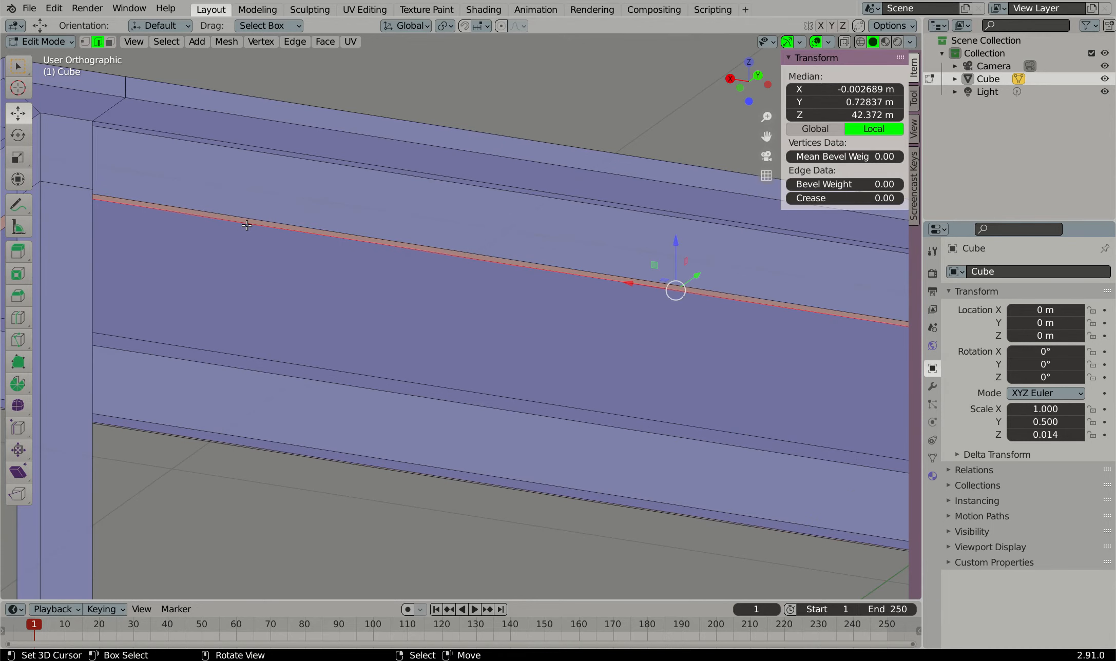
right_click(253, 218, "shift")
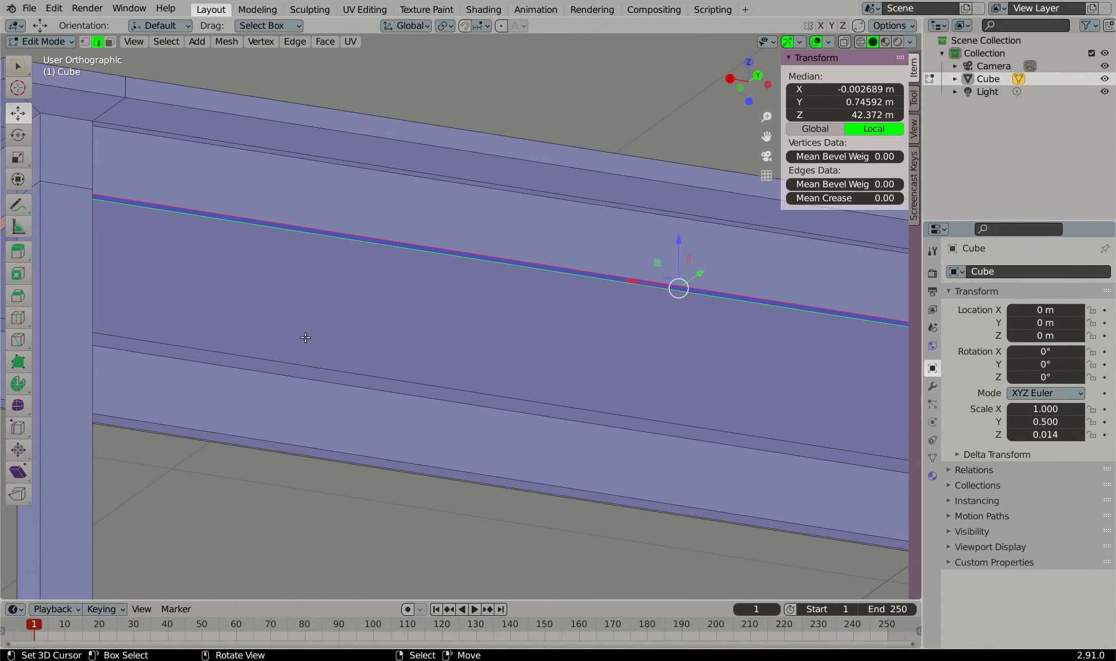
Fill the open underside of the adjoining end apron between its two long bottom edges
scroll(304, 331, "down", 4)
scroll(225, 251, "up", 1)
scroll(149, 266, "up", 2)
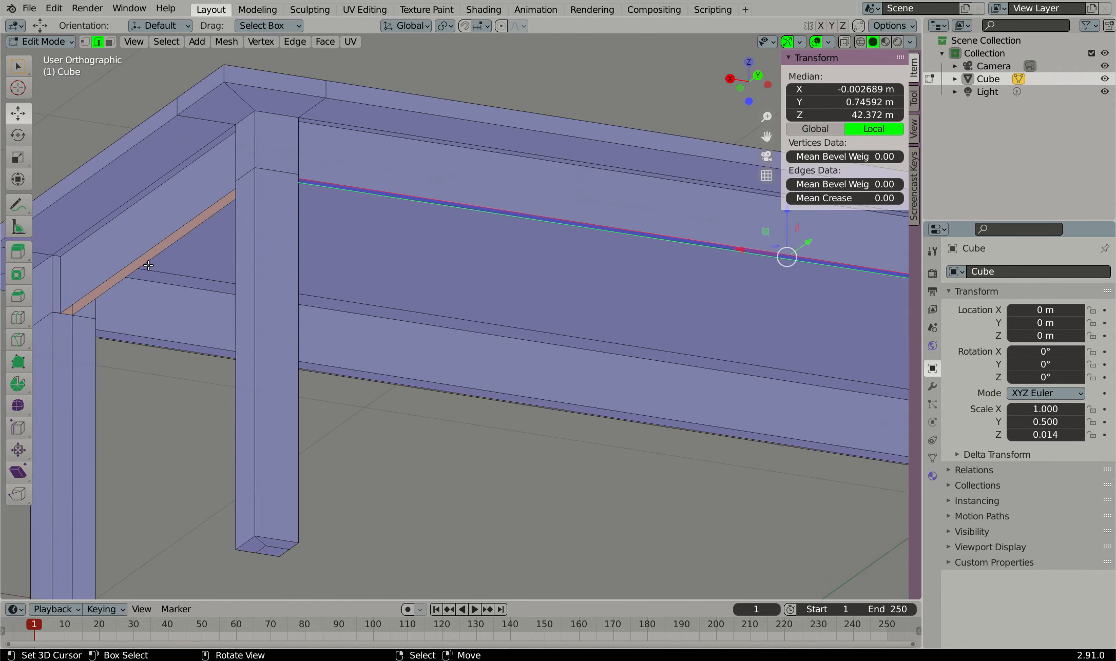
left_click(150, 262)
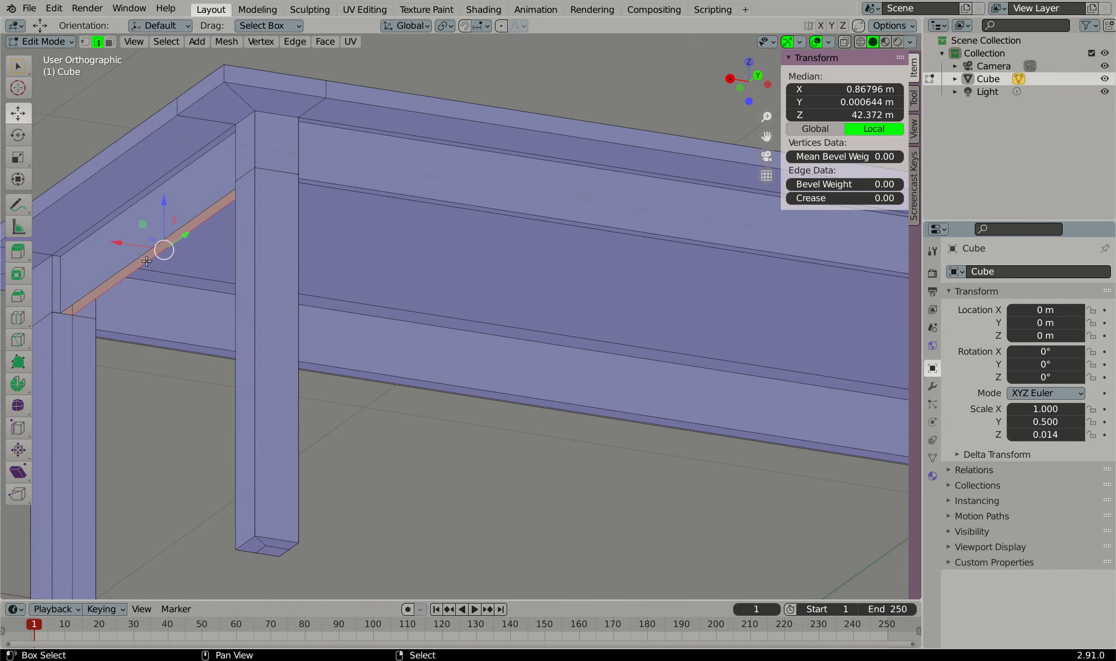
left_click(143, 253, "shift")
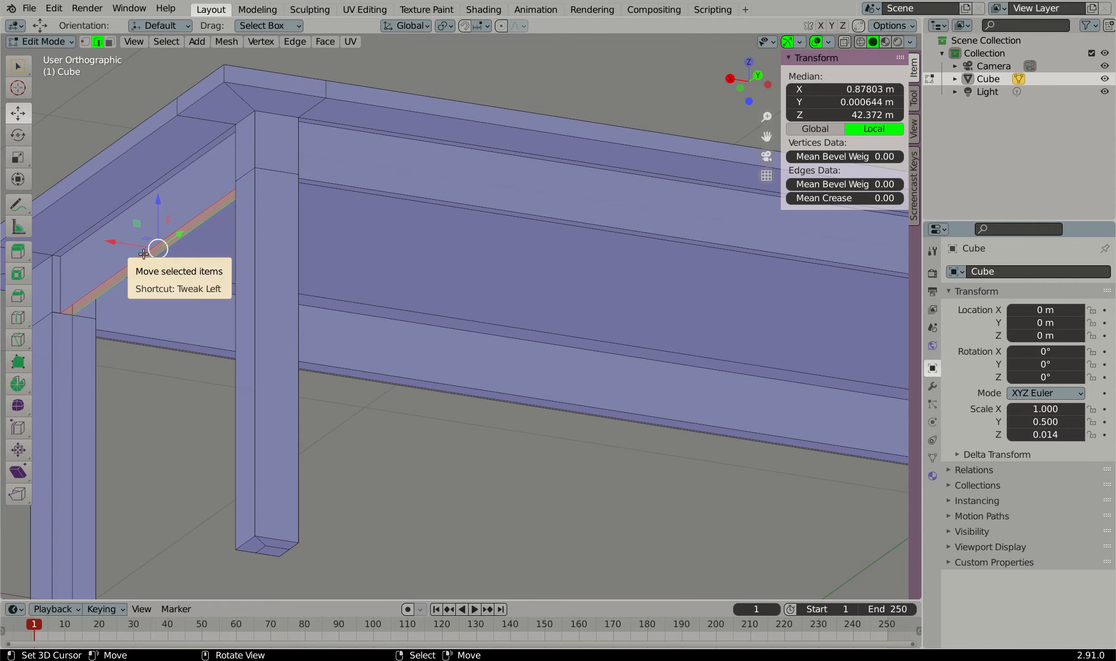
scroll(293, 269, "down", 7)
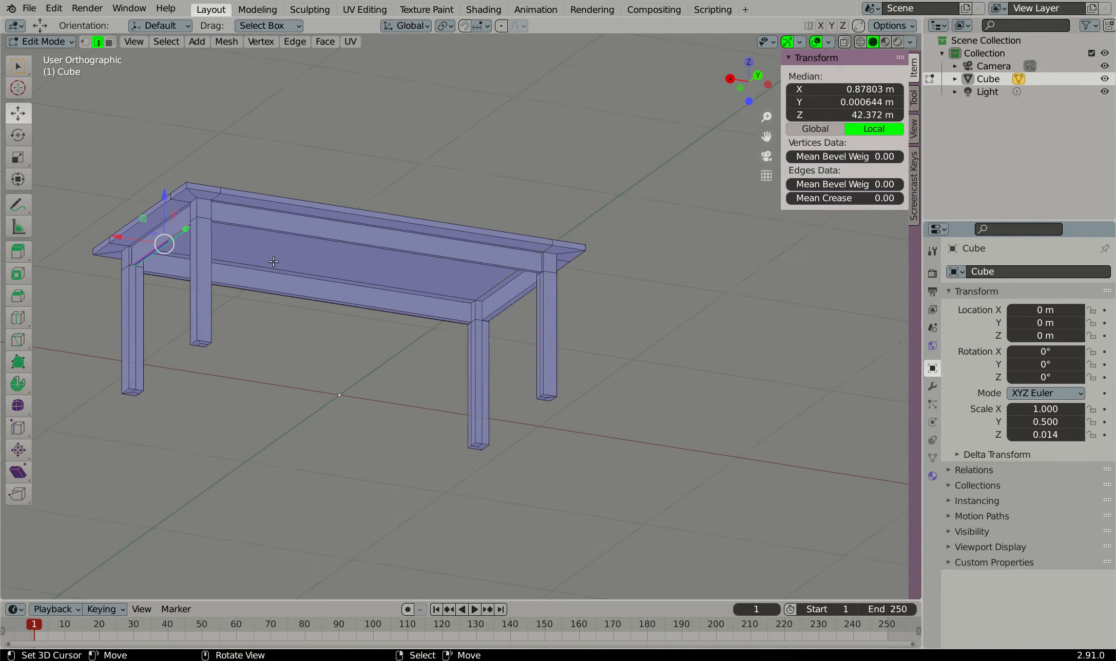
In face select mode, delete the narrow strip face left beneath the remaining long apron
middle_click_drag(316, 273, 503, 301)
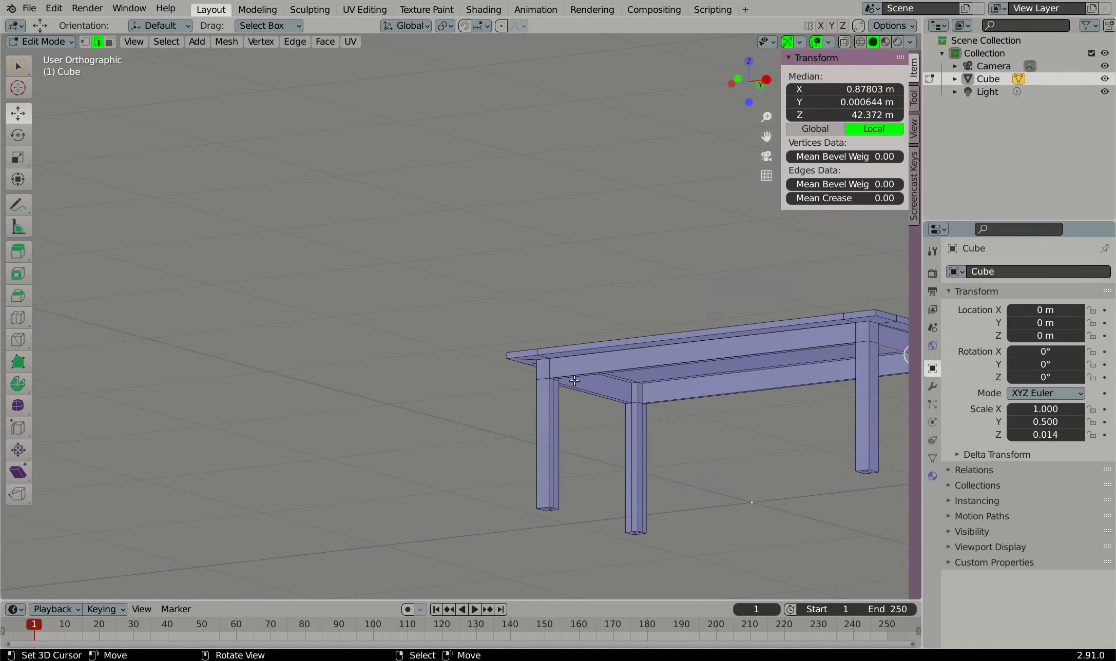
scroll(624, 342, "up", 7)
scroll(279, 317, "up", 3)
scroll(179, 356, "up", 2)
scroll(245, 379, "up", 2)
left_click(245, 378)
right_click(247, 382)
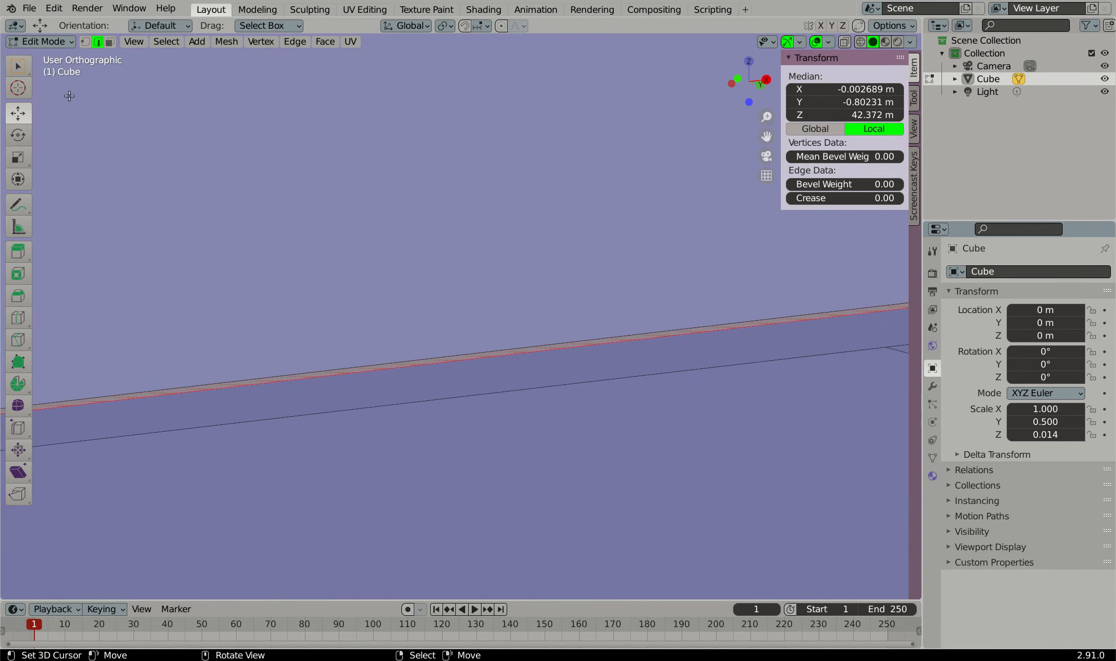
left_click(110, 41)
right_click(278, 377)
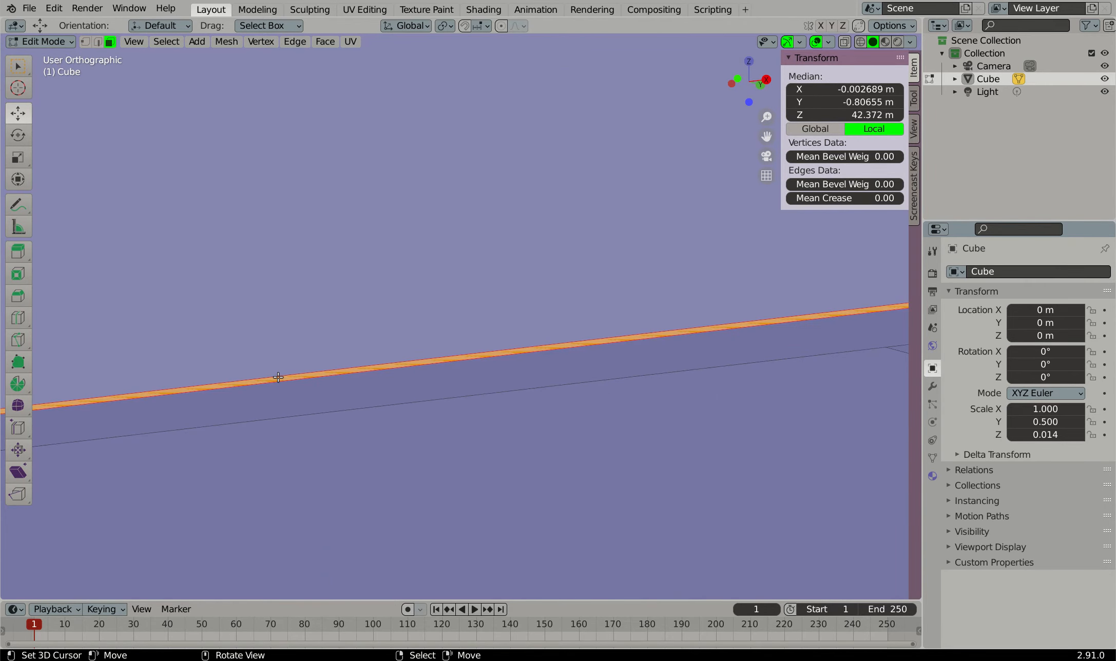
key("alt+a")
right_click_drag(254, 341, 265, 357)
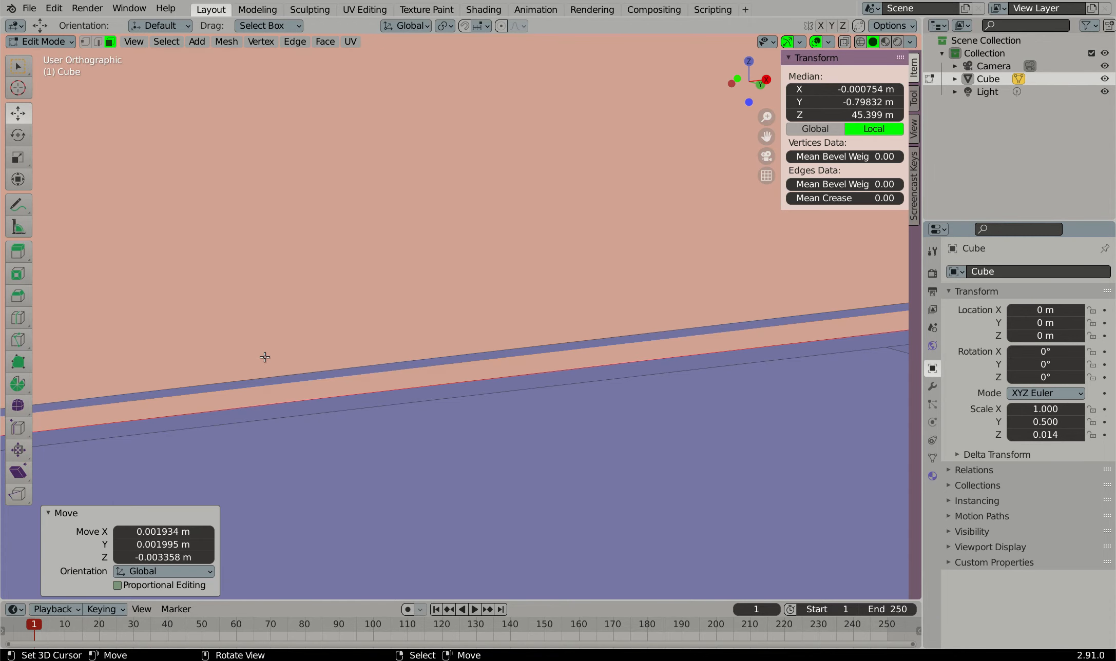
right_click(284, 405)
key("h")
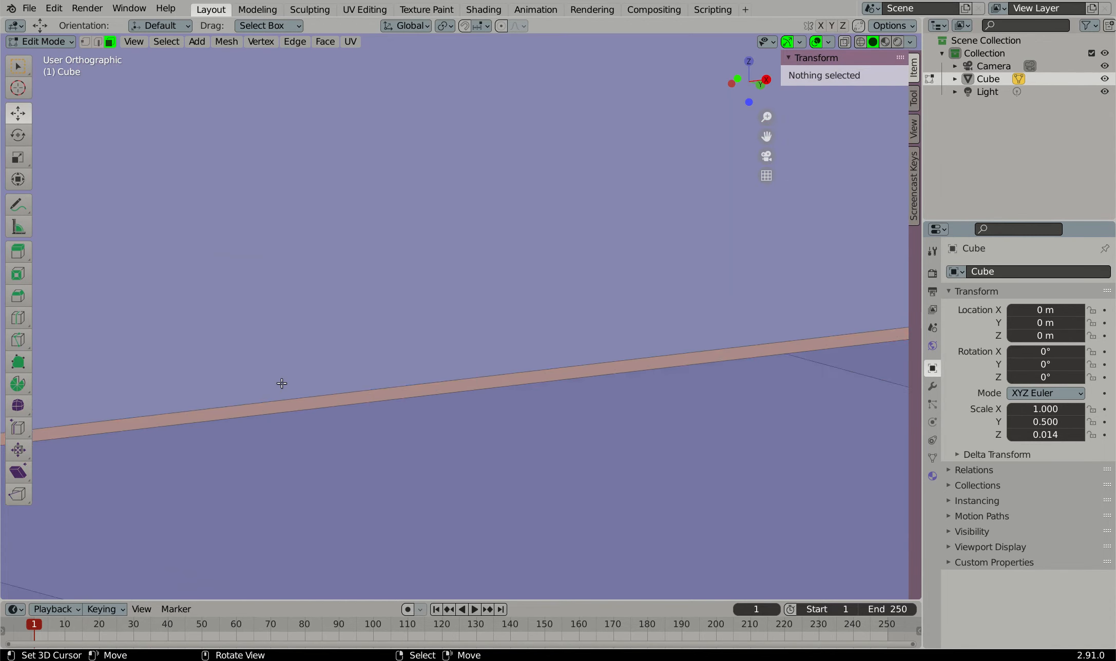
scroll(282, 360, "down", 7)
middle_click_drag(282, 340, 180, 297)
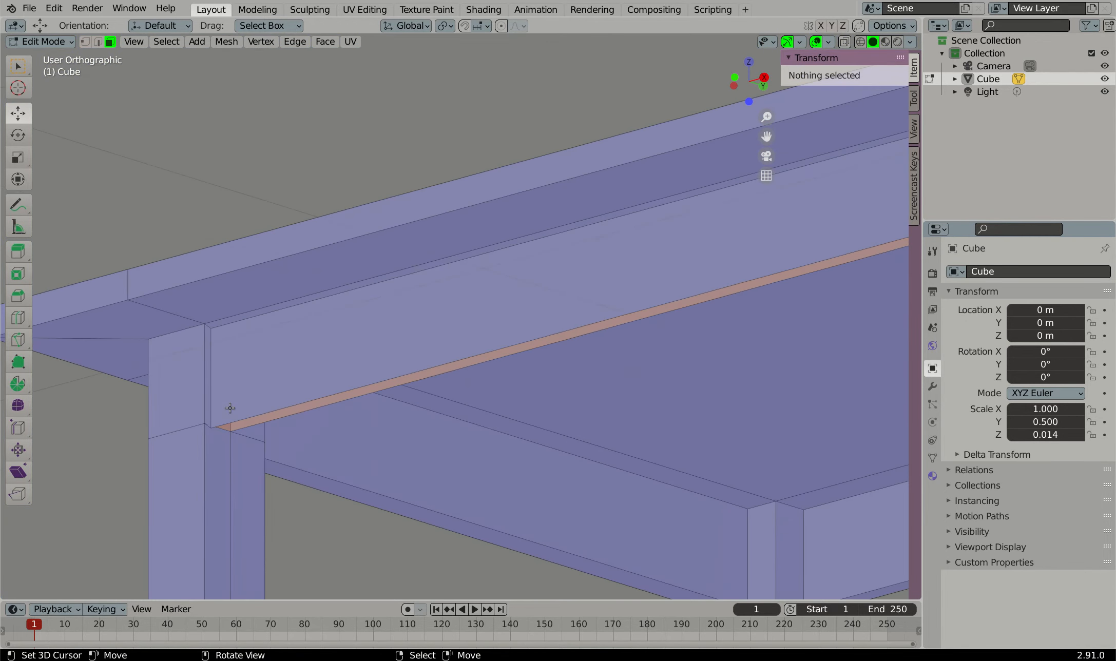
scroll(210, 374, "up", 3)
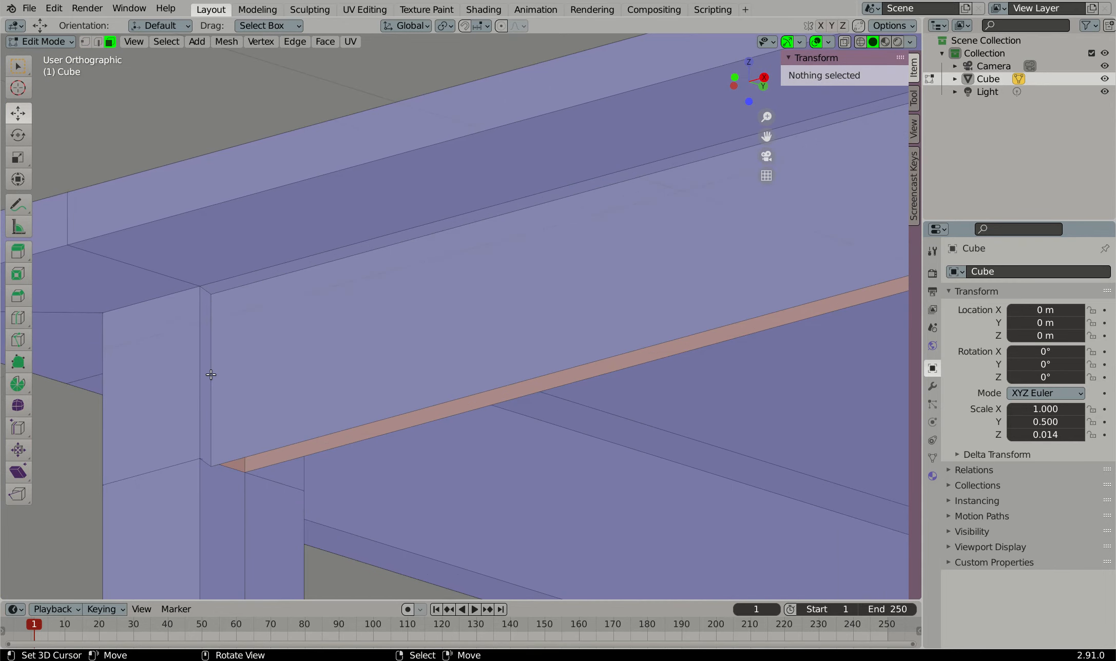
key("ctrl+z")
key("ctrl+z")
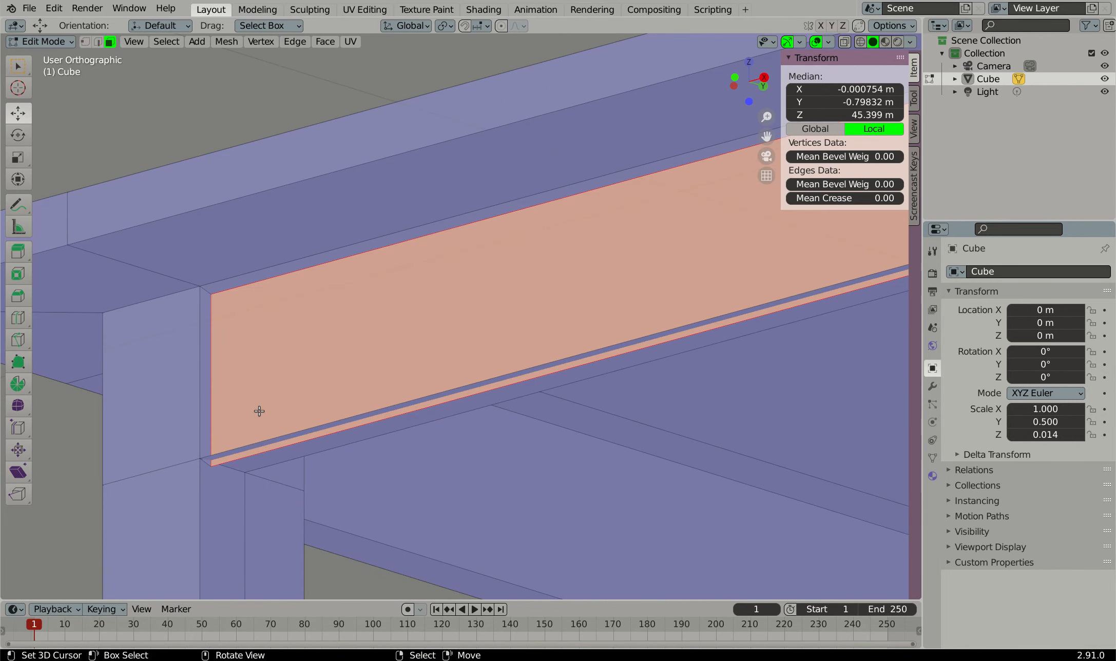
key("ctrl+z")
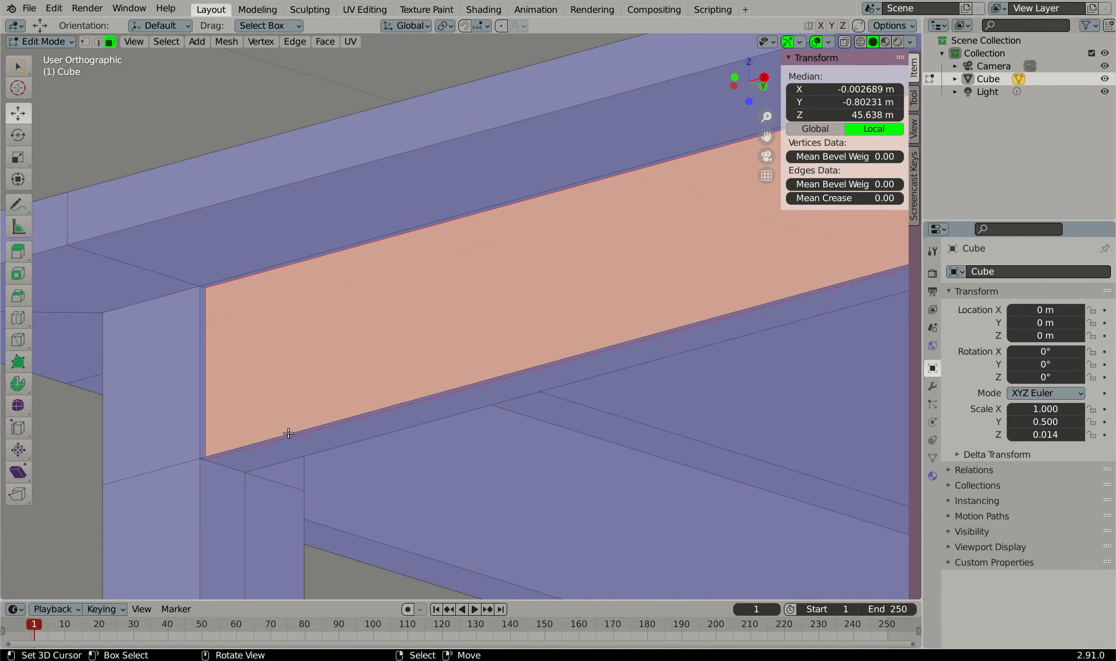
Replace this long apron's original, oversized bottom face with a new face filled between its two long bottom edges
key("ctrl+shift+z")
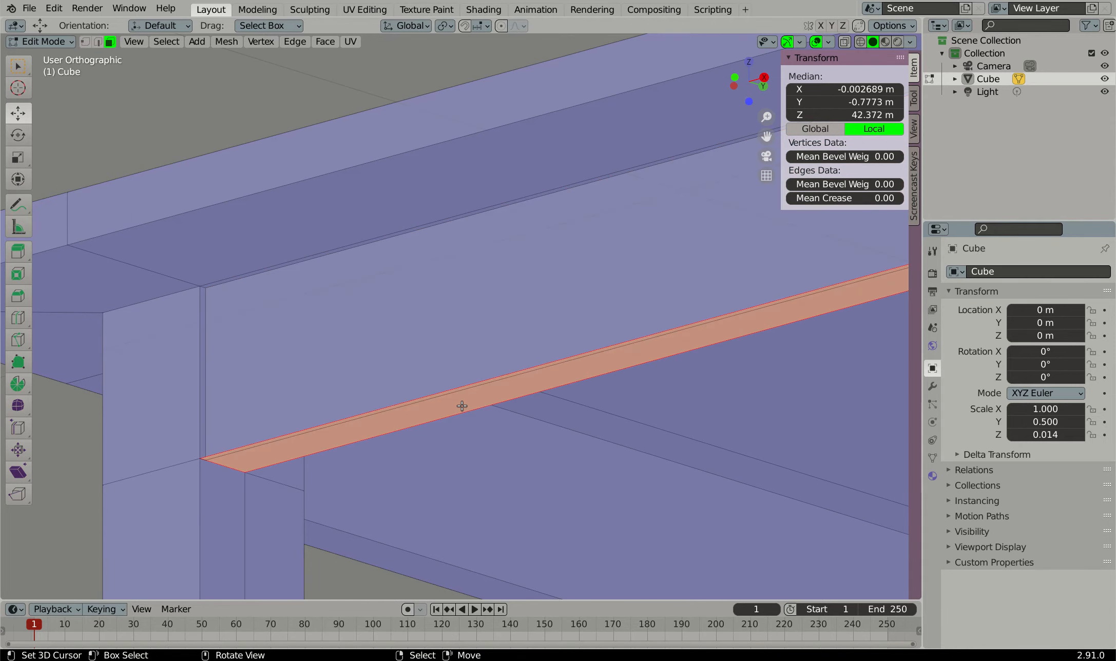
key("alt+a")
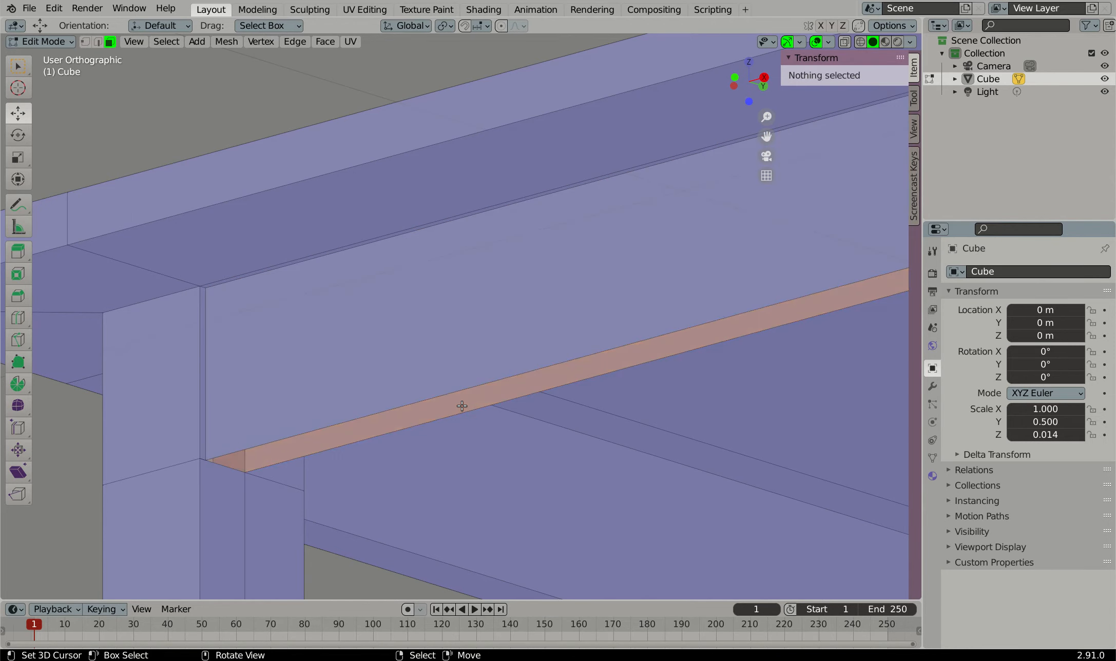
left_click(97, 43)
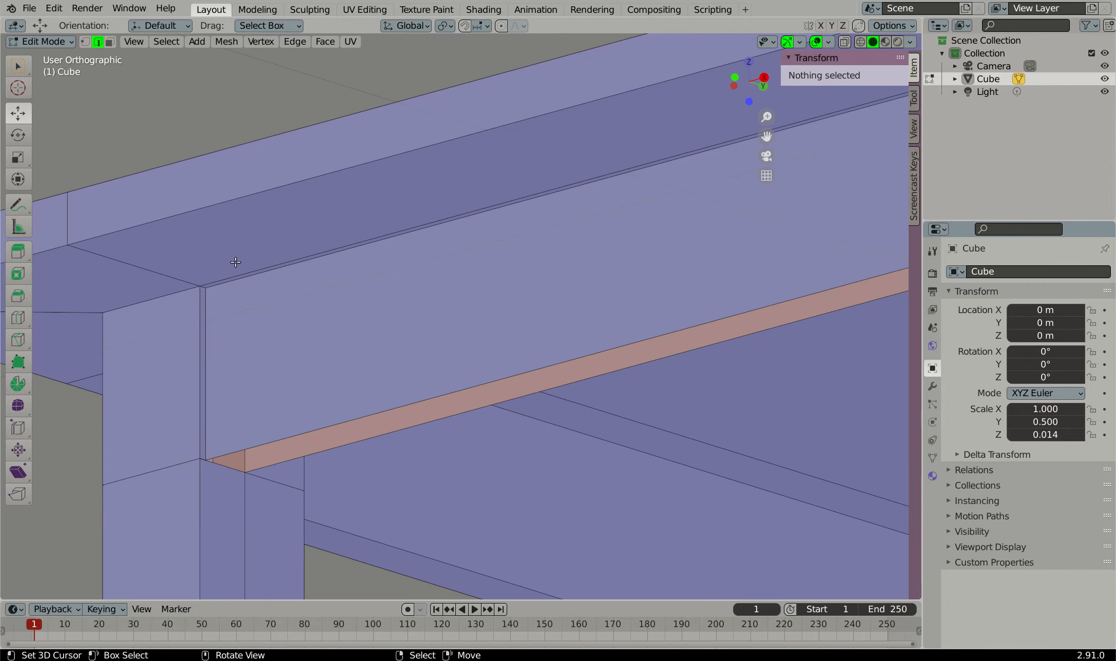
left_click(388, 410)
left_click(404, 424, "shift")
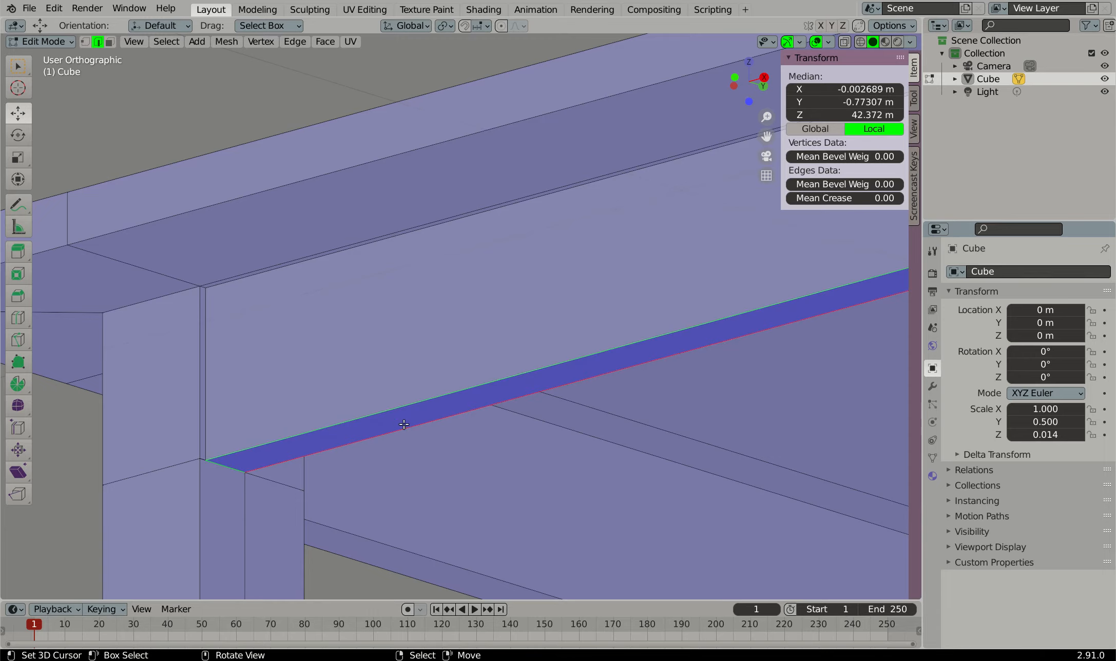
Inspect the table from above and below, checking the aprons' undersides and the legs' bottom ends
scroll(404, 424, "down", 8)
middle_click_drag(304, 288, 451, 326)
scroll(354, 319, "up", 5)
scroll(339, 338, "down", 5)
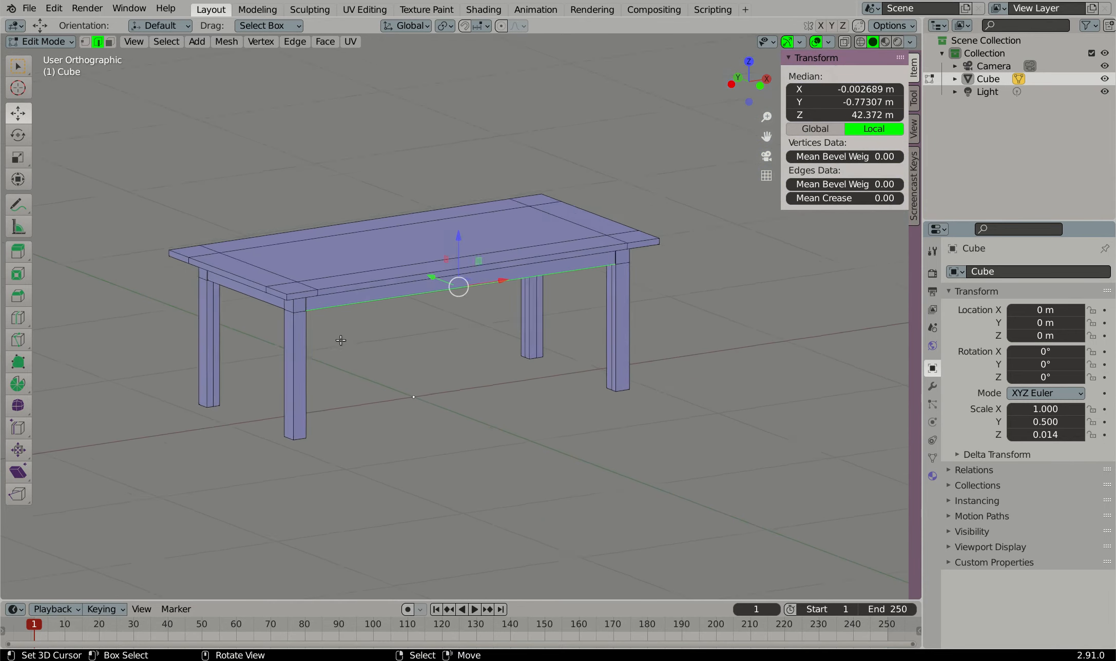
scroll(329, 409, "up", 2)
middle_click_drag(329, 409, 350, 333)
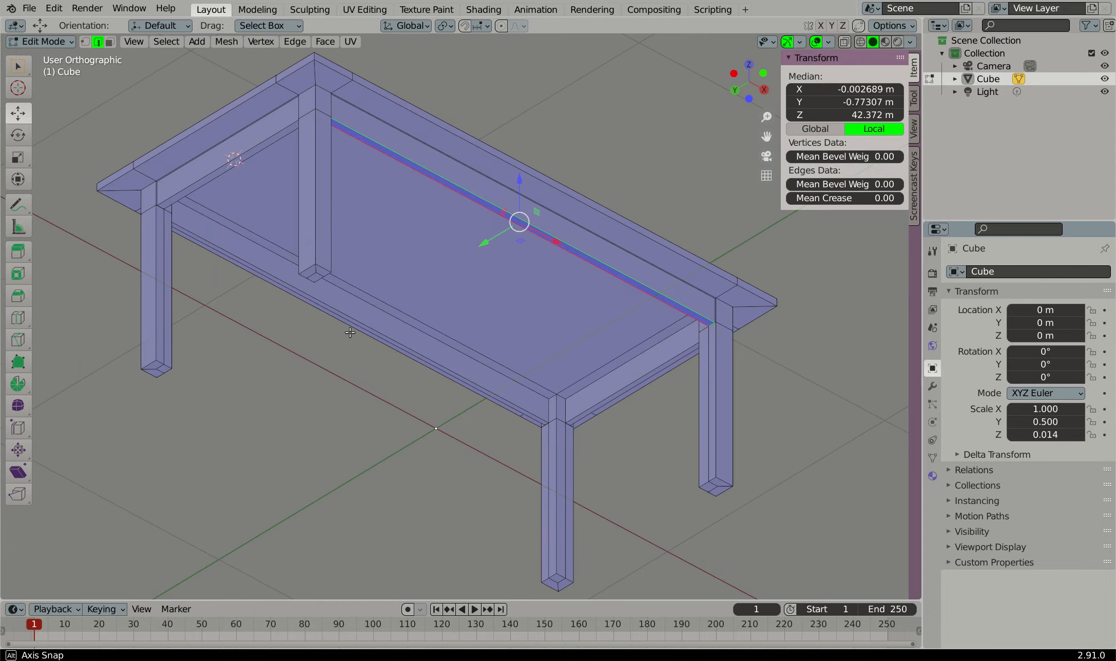
scroll(321, 344, "up", 4)
middle_click_drag(322, 344, 385, 319)
scroll(385, 319, "up", 3)
scroll(308, 288, "down", 4)
scroll(202, 255, "up", 5)
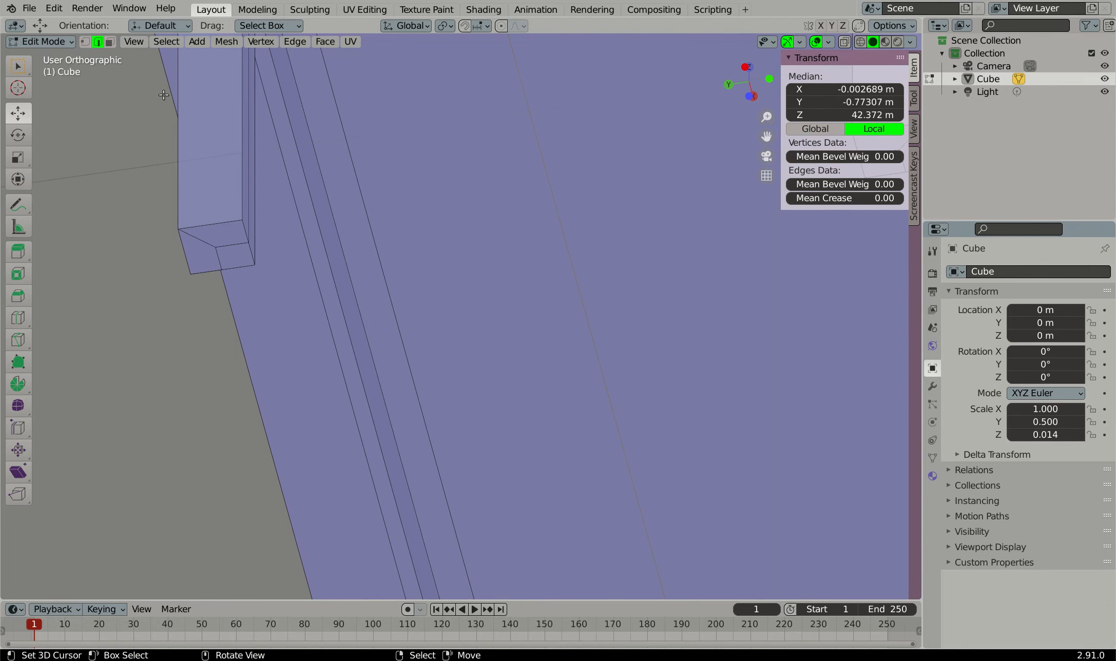
In face select mode, select all the bottom faces of one corner leg
left_click(108, 43)
left_click(192, 240)
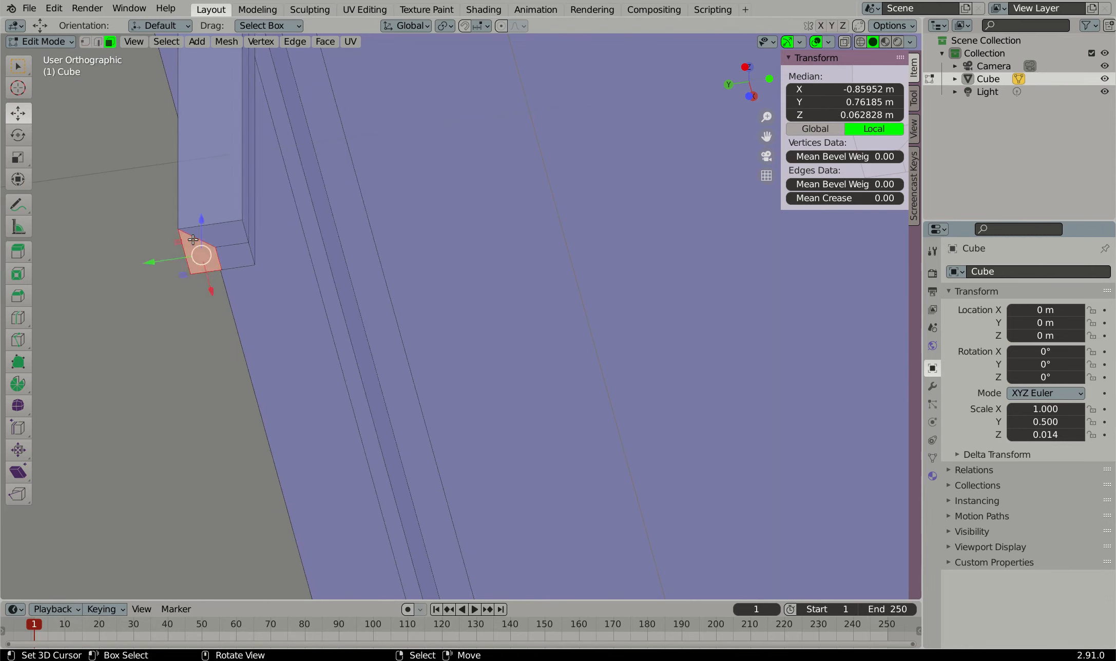
right_click(209, 236, "shift")
right_click(227, 254, "shift")
scroll(224, 192, "down", 6)
middle_click_drag(230, 168, 324, 269)
scroll(448, 329, "up", 3)
middle_click_drag(445, 325, 276, 230, "shift")
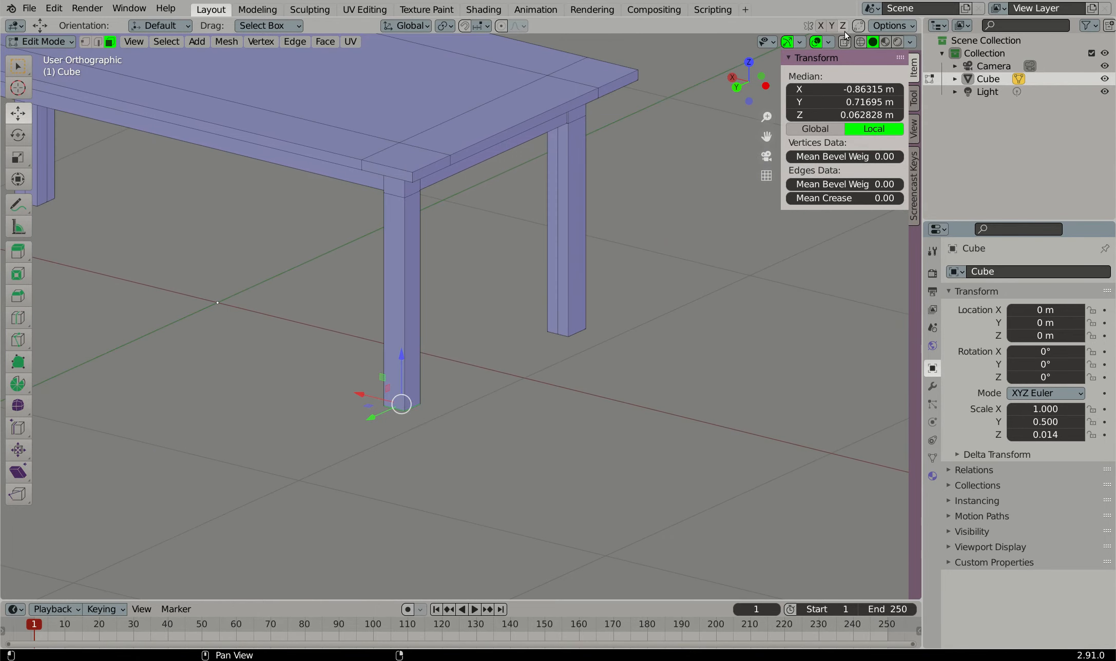
Turn off the Face Orientation overlay and bring the selected leg bottom into view from below
left_click(829, 42)
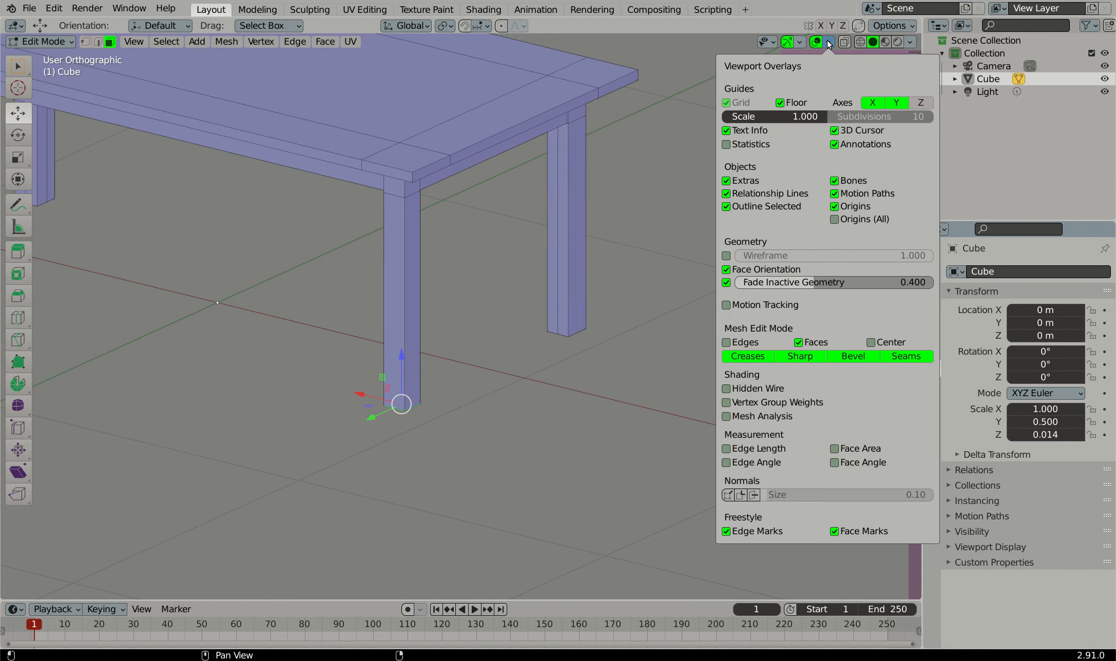
left_click(726, 271)
scroll(418, 355, "up", 4)
middle_click_drag(418, 354, 368, 256)
scroll(374, 257, "down", 7)
middle_click_drag(202, 82, 348, 117, "shift")
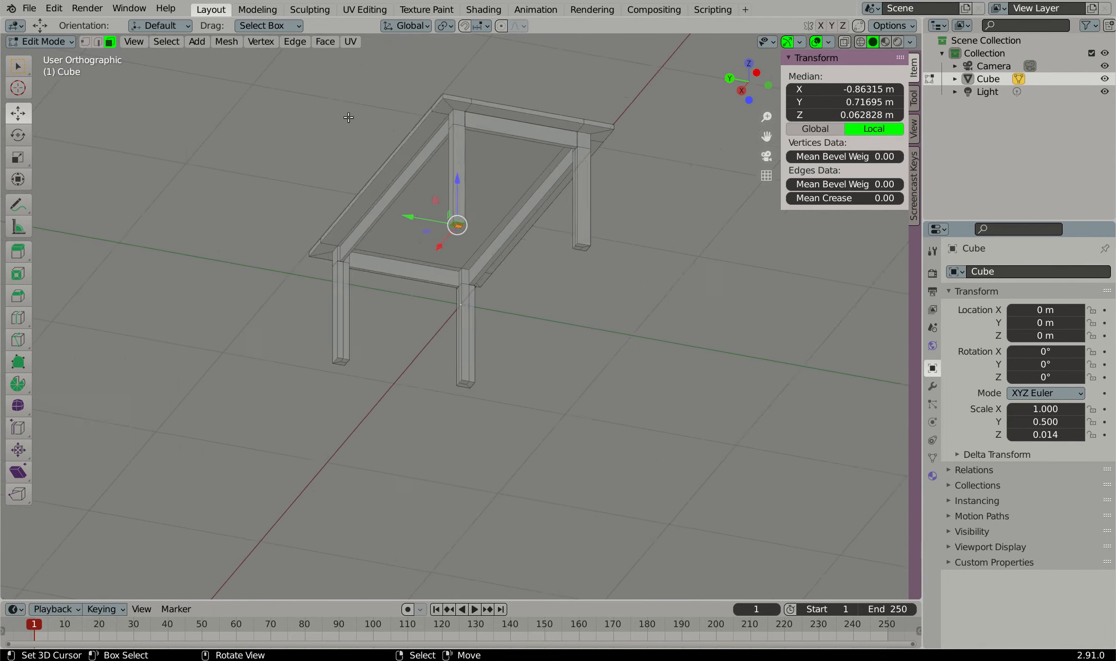
scroll(429, 154, "up", 7)
middle_click_drag(601, 220, 590, 217)
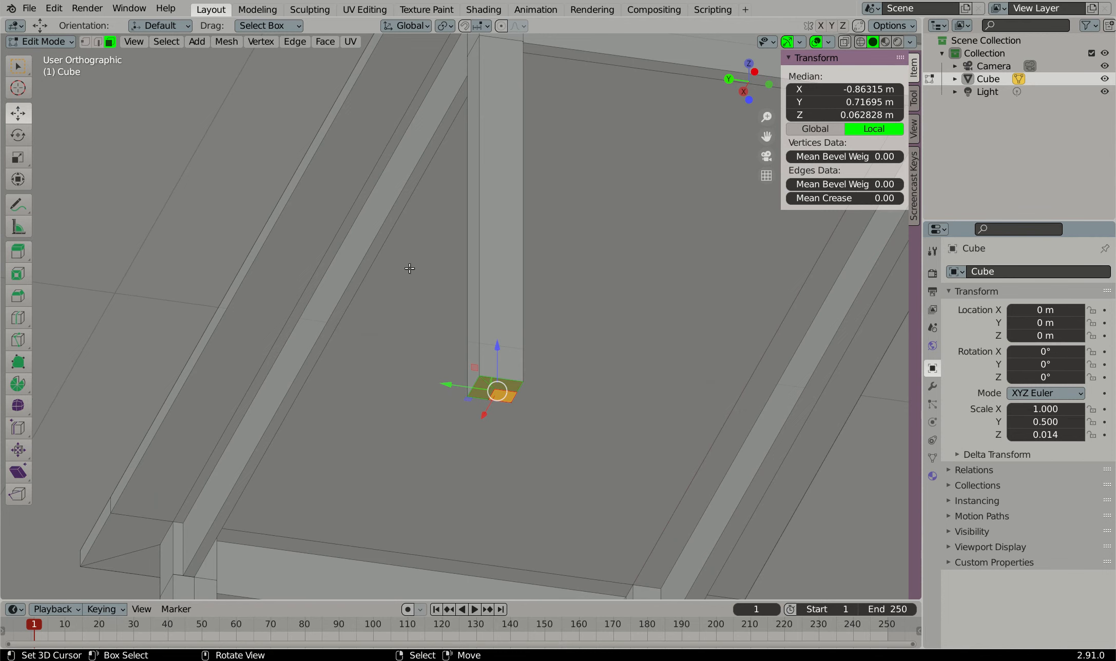
Taper the leg by scaling its bottom faces down, with Scale X and Scale Y set to 0.5
key("s")
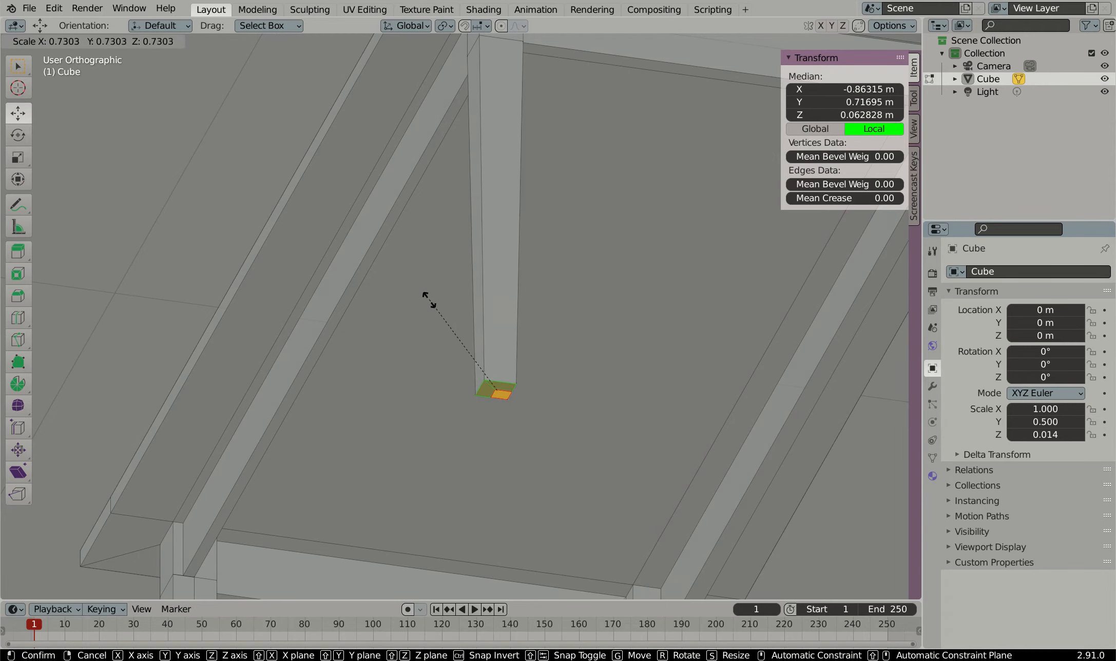
left_click(447, 321)
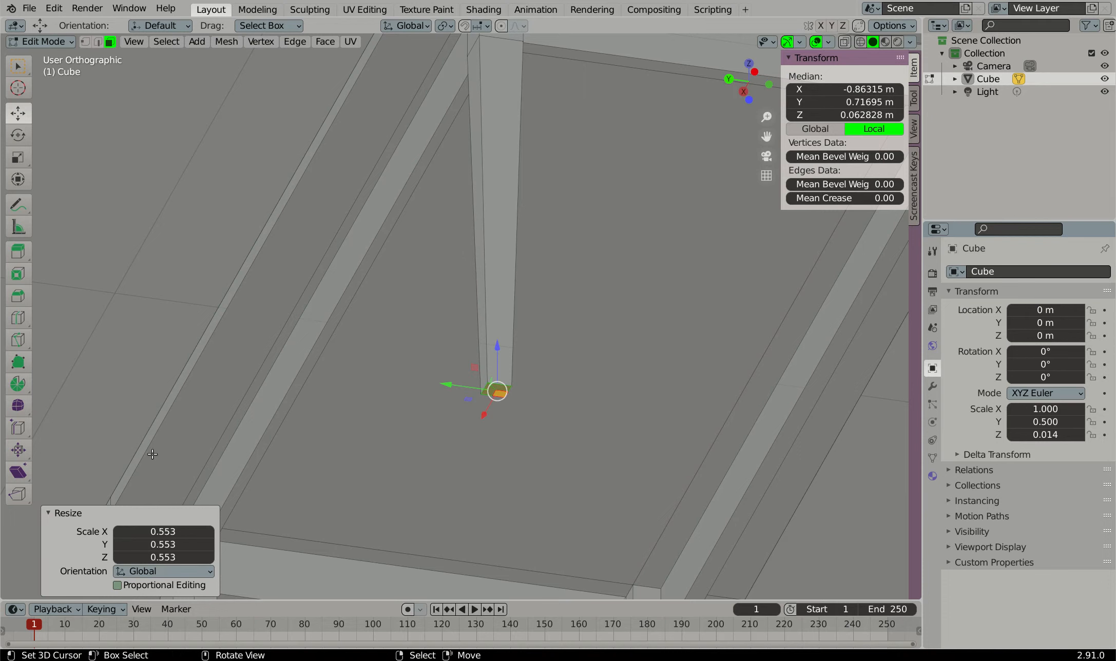
left_click(169, 532)
type(".5")
key("Return")
left_click(153, 545)
type(".5")
key("Return")
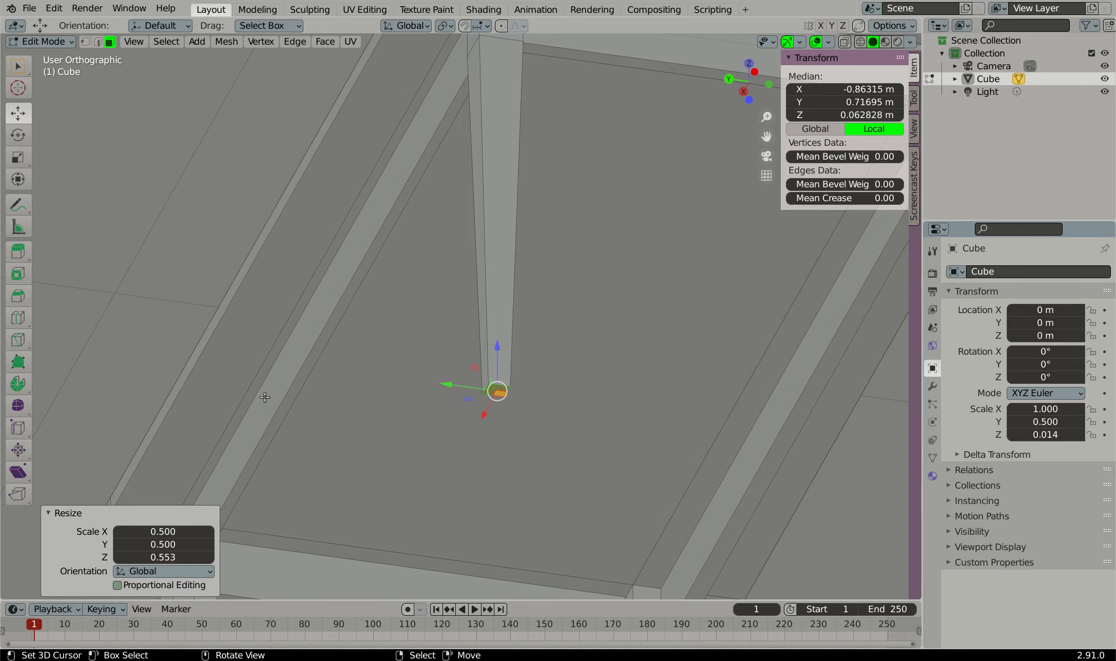
Examine the tapered leg beside the untapered ones from the side, front and right views
scroll(424, 351, "down", 5)
middle_click_drag(432, 359, 467, 407)
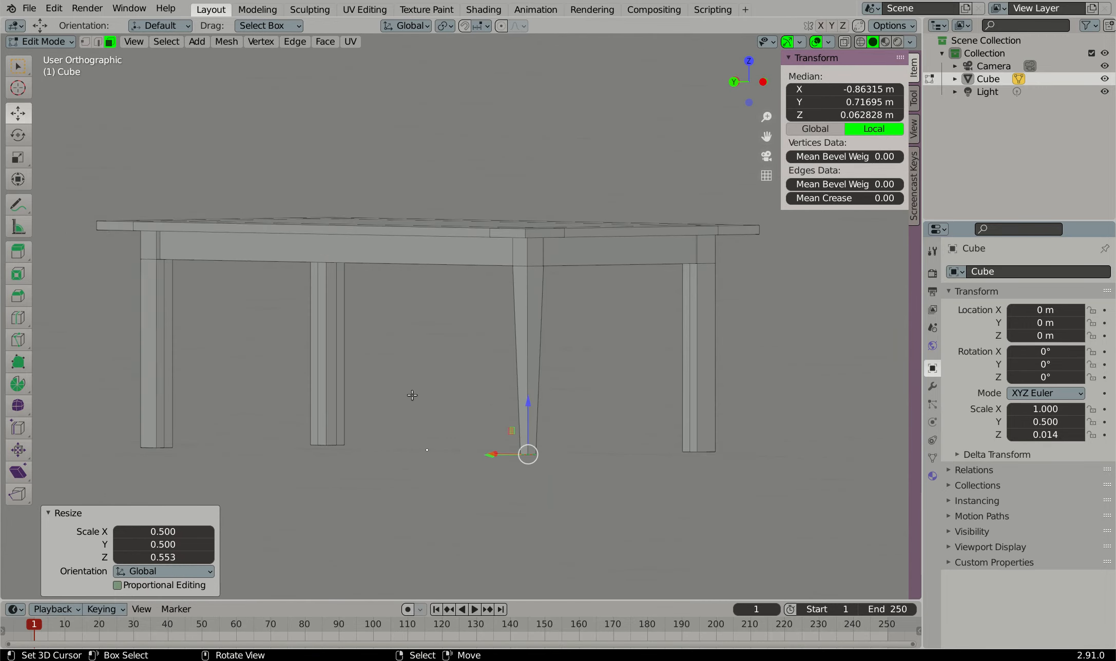
scroll(359, 406, "down", 2)
middle_click_drag(346, 414, 362, 414)
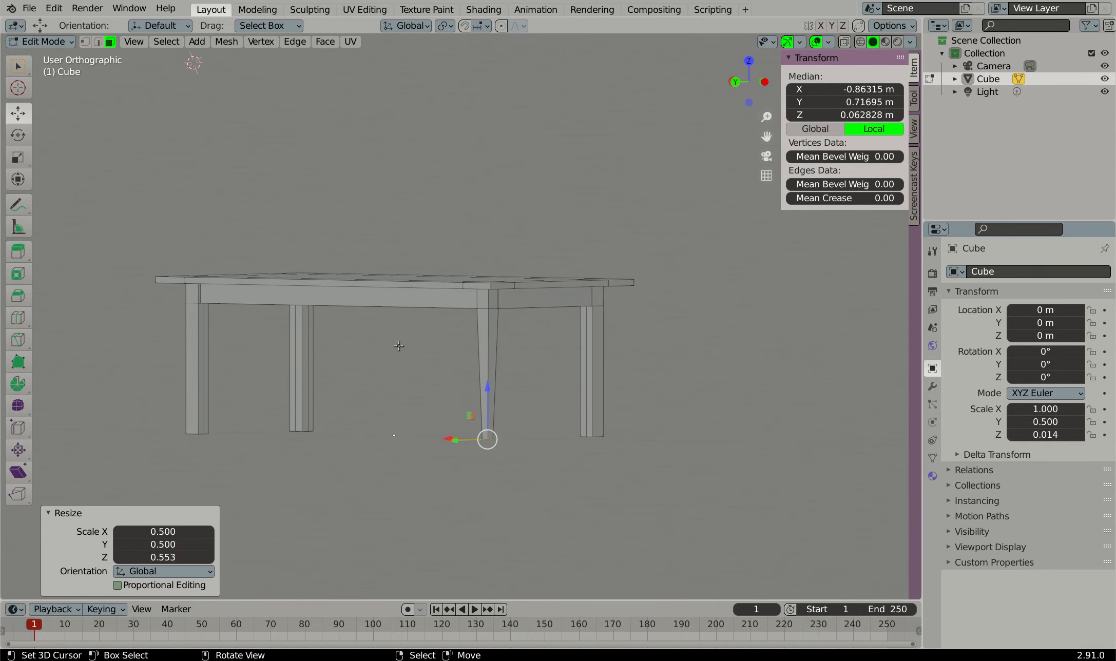
key("KP_1")
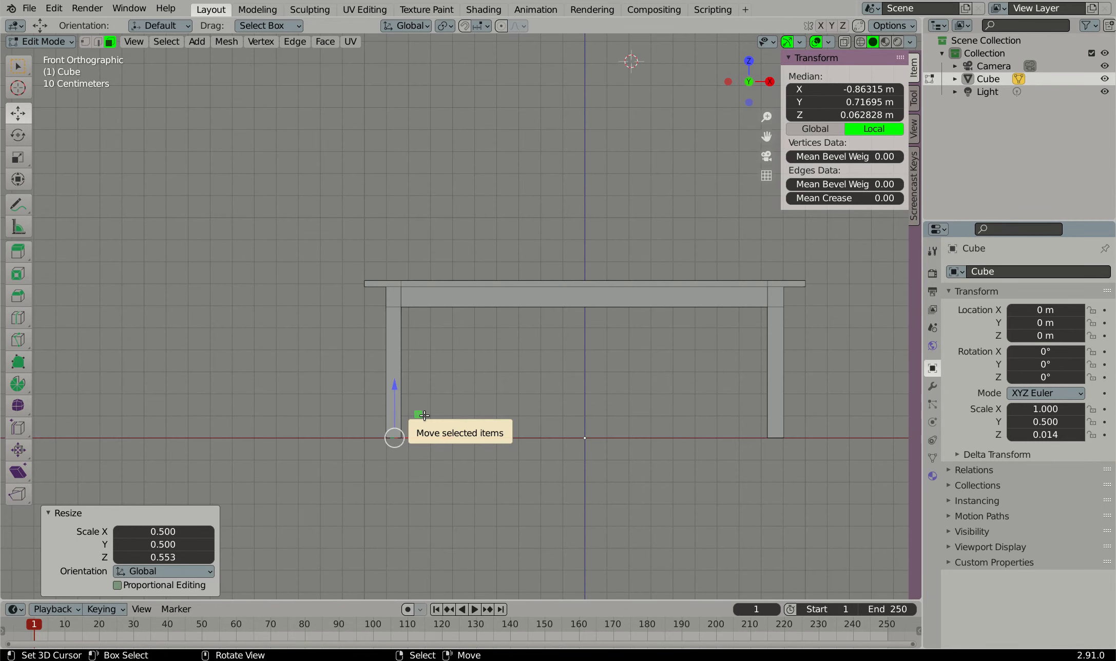
key("KP_3")
scroll(490, 438, "up", 3)
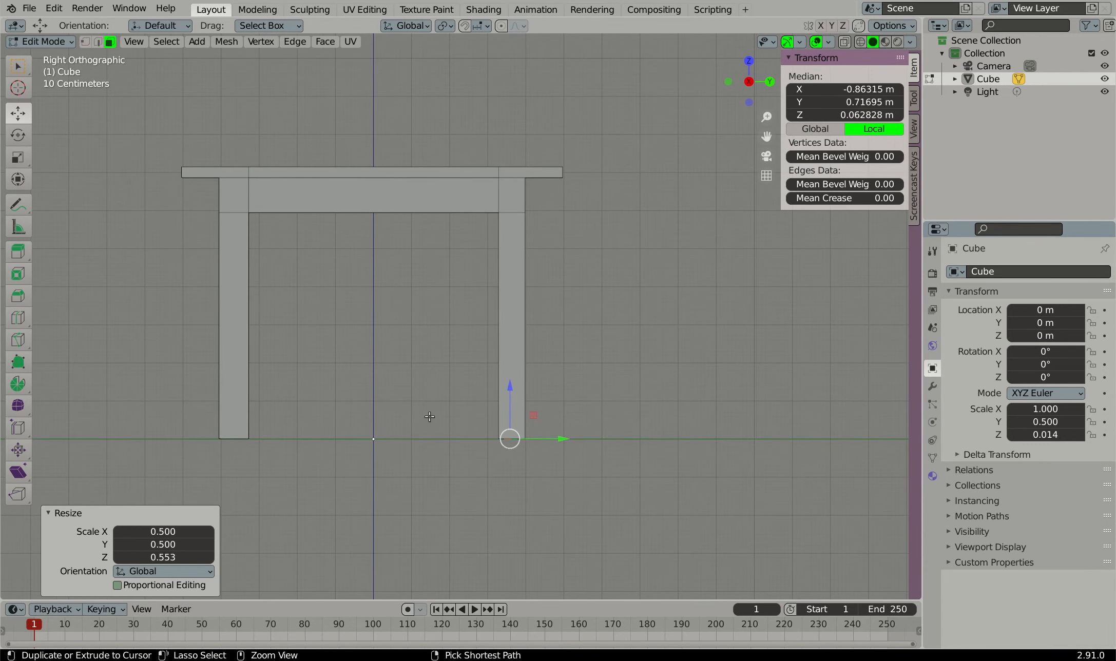
In back view, move the leg's bottom faces about -0.02 m along X, flush with the leg's outer side
key("ctrl+KP_1")
scroll(588, 430, "up", 5)
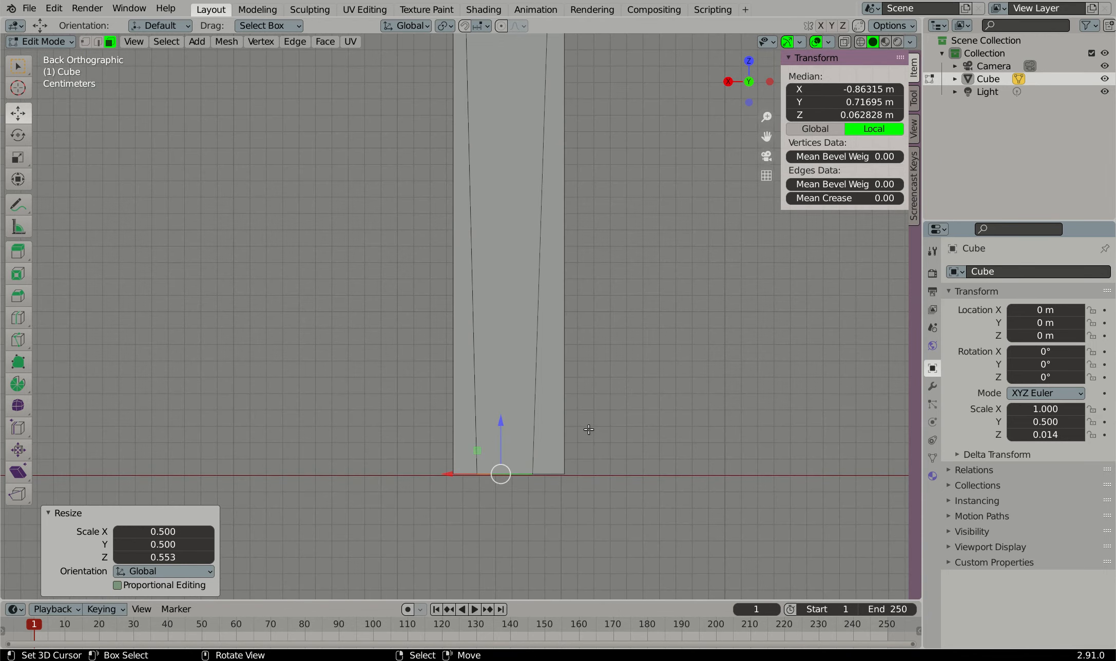
scroll(444, 406, "down", 5)
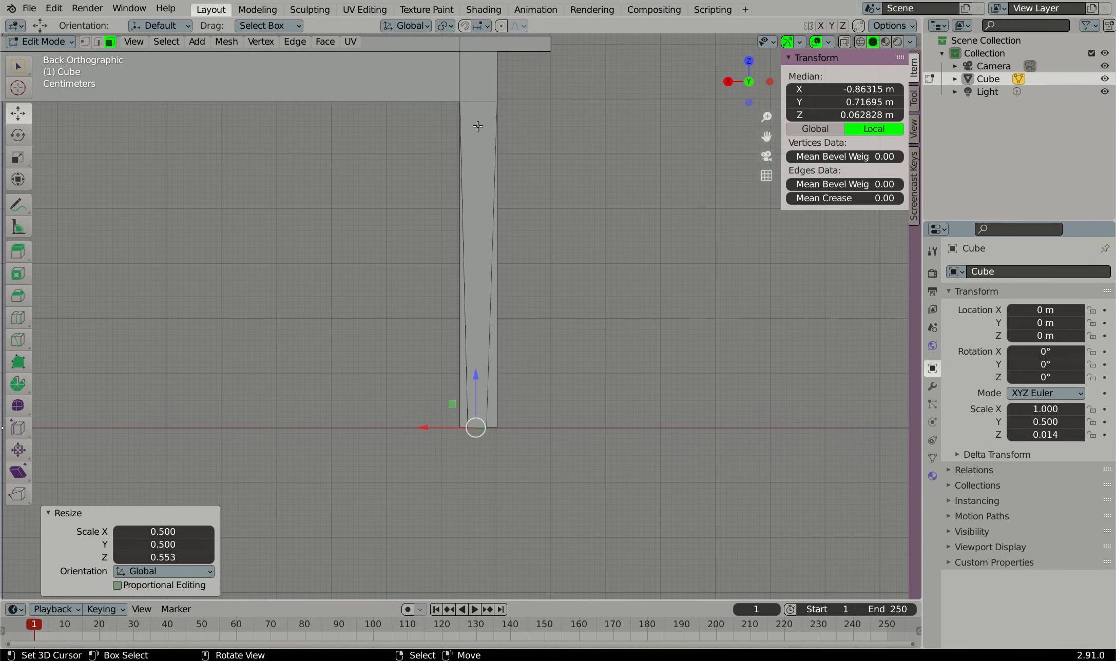
scroll(452, 436, "up", 2)
scroll(436, 449, "up", 2)
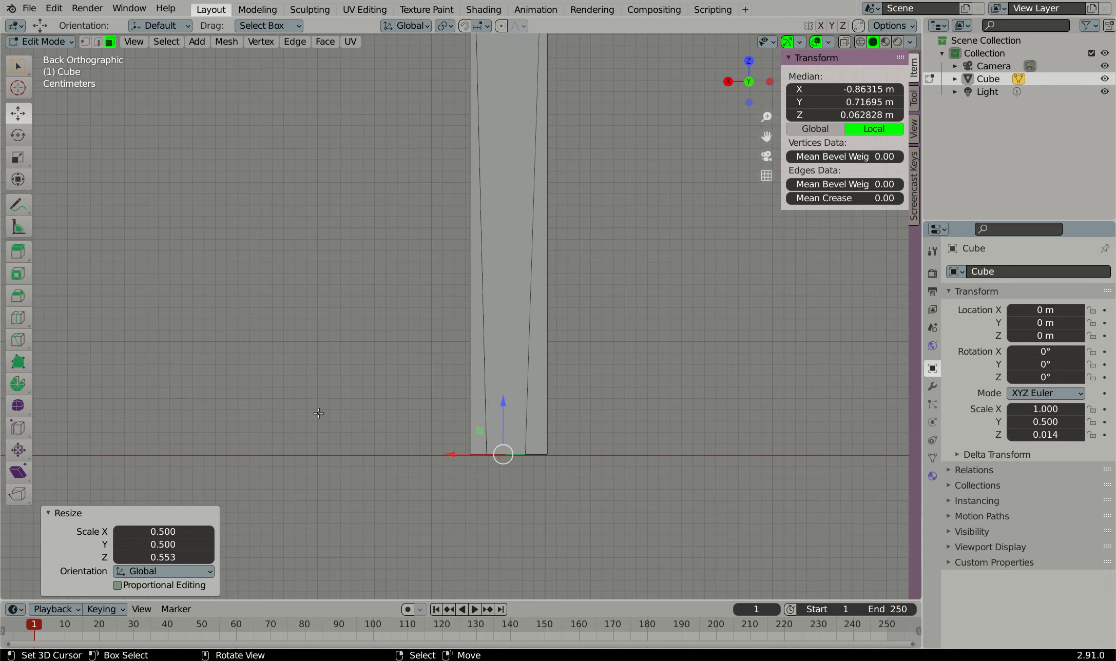
left_click_drag(451, 453, 473, 456)
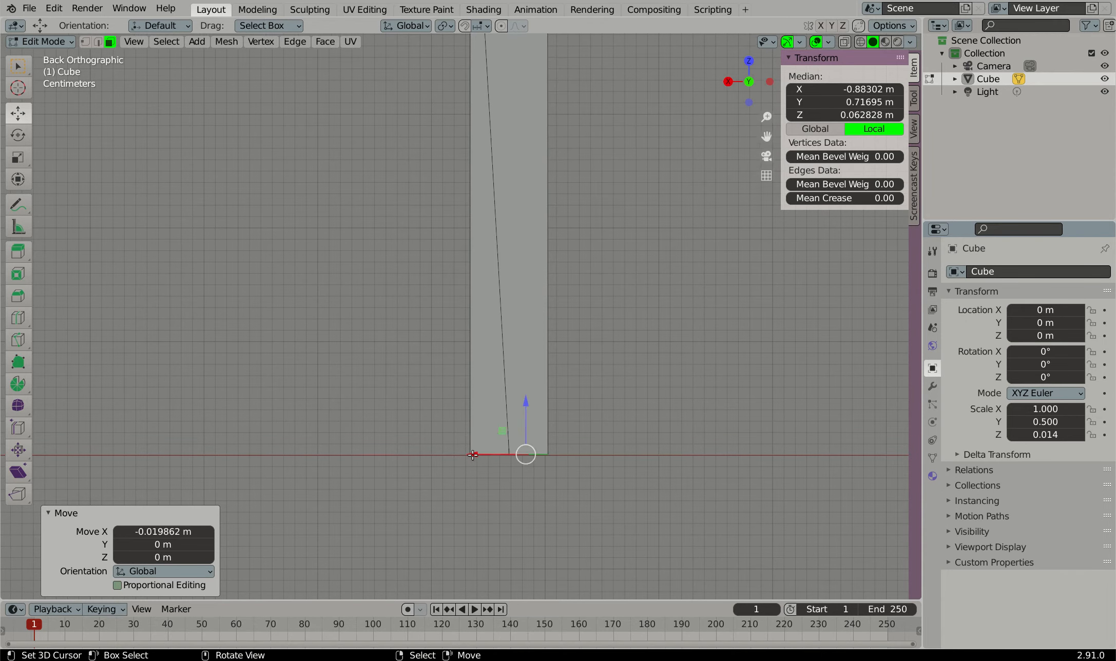
scroll(334, 356, "down", 4)
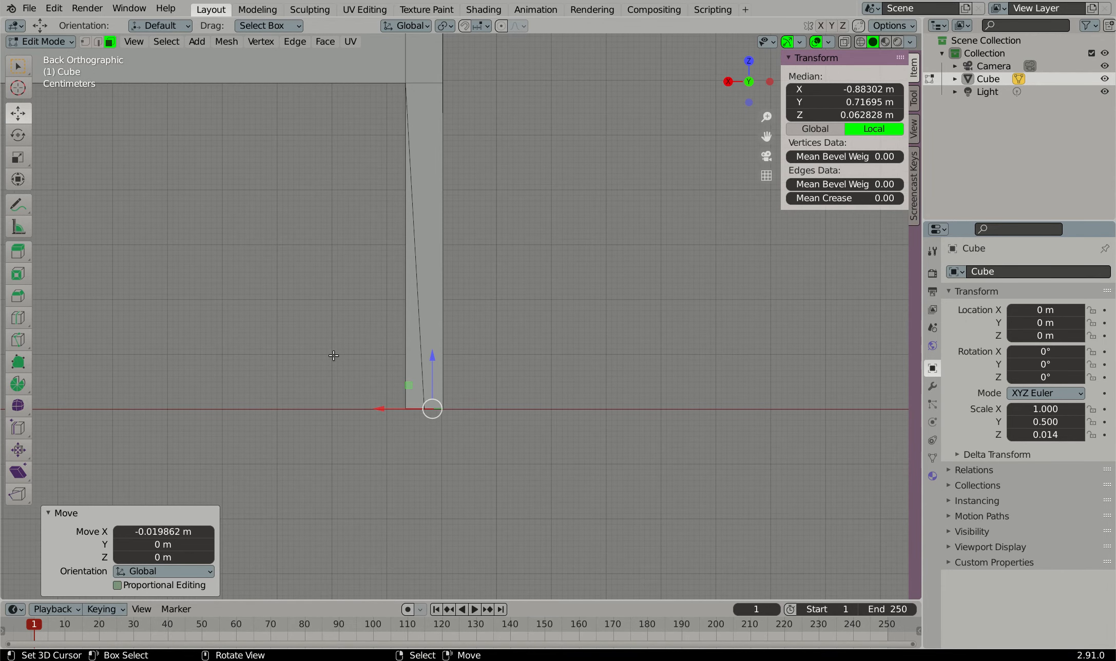
In left view, move the leg's bottom faces about 0.019 m along Y, flush with the leg's outer side
key("ctrl+KP_3")
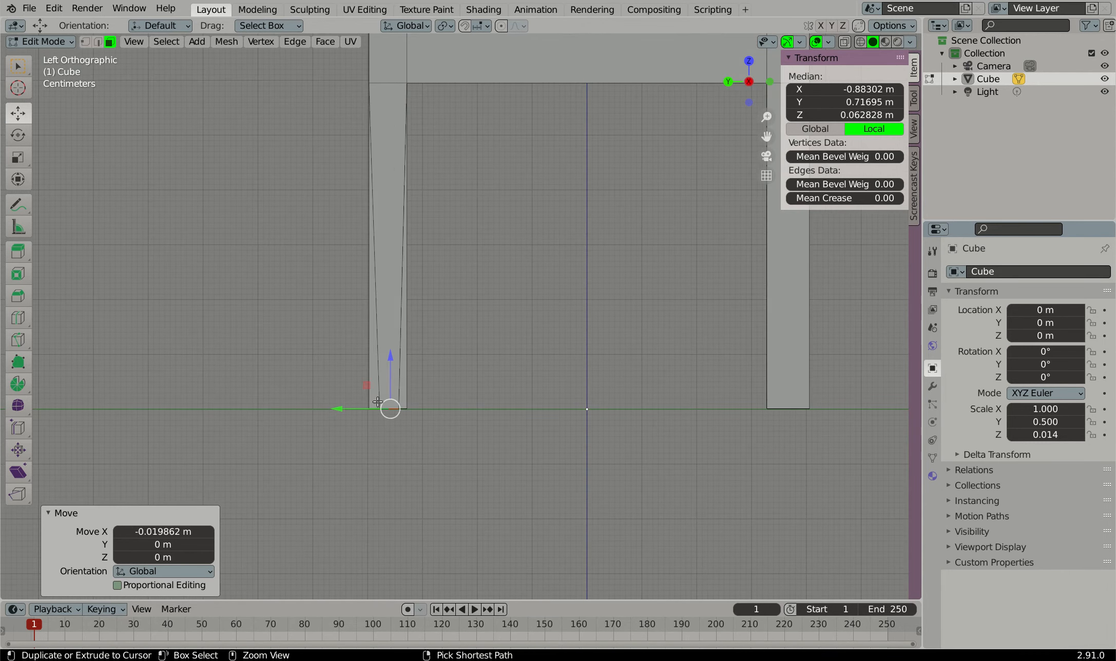
left_click_drag(315, 401, 291, 414)
scroll(247, 356, "down", 11)
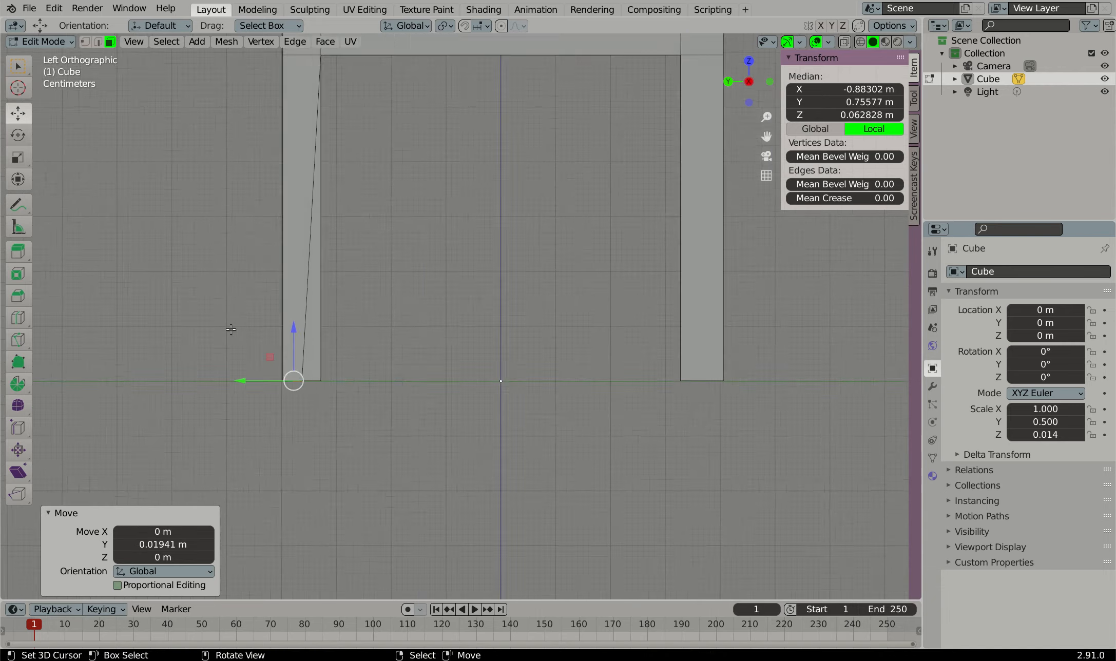
Taper the second leg at the already tapered end by scaling its bottom faces down, with Scale X and Scale Y set to 0.5
middle_click_drag(287, 350, 393, 346)
scroll(392, 397, "up", 6)
scroll(345, 374, "down", 3)
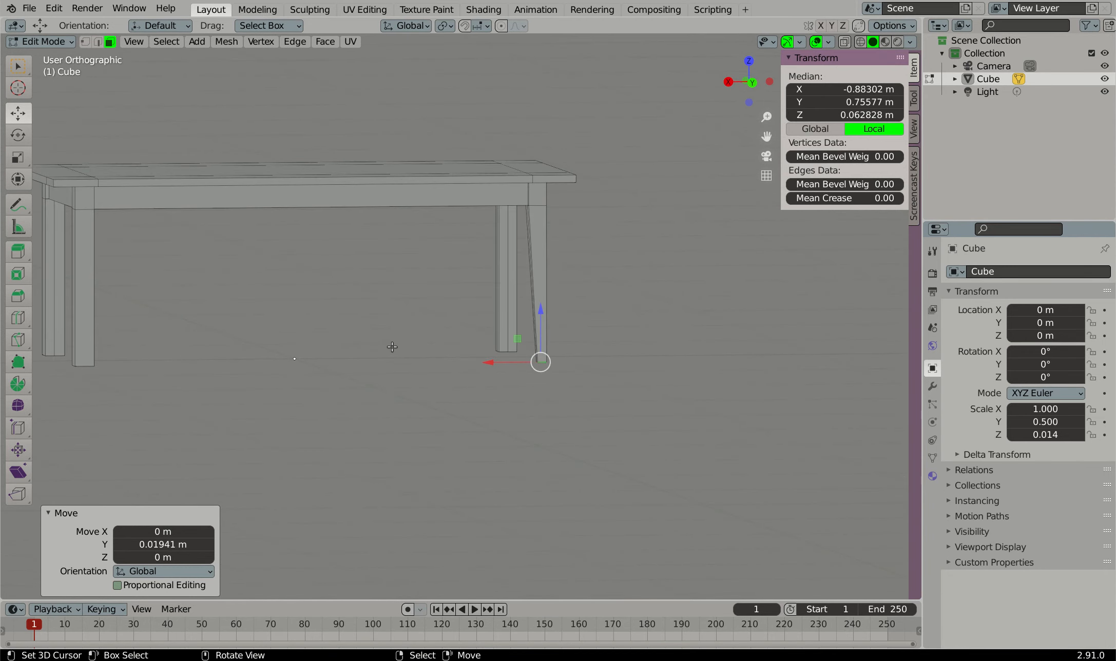
scroll(414, 448, "down", 4)
middle_click_drag(412, 421, 318, 397)
scroll(350, 410, "up", 4)
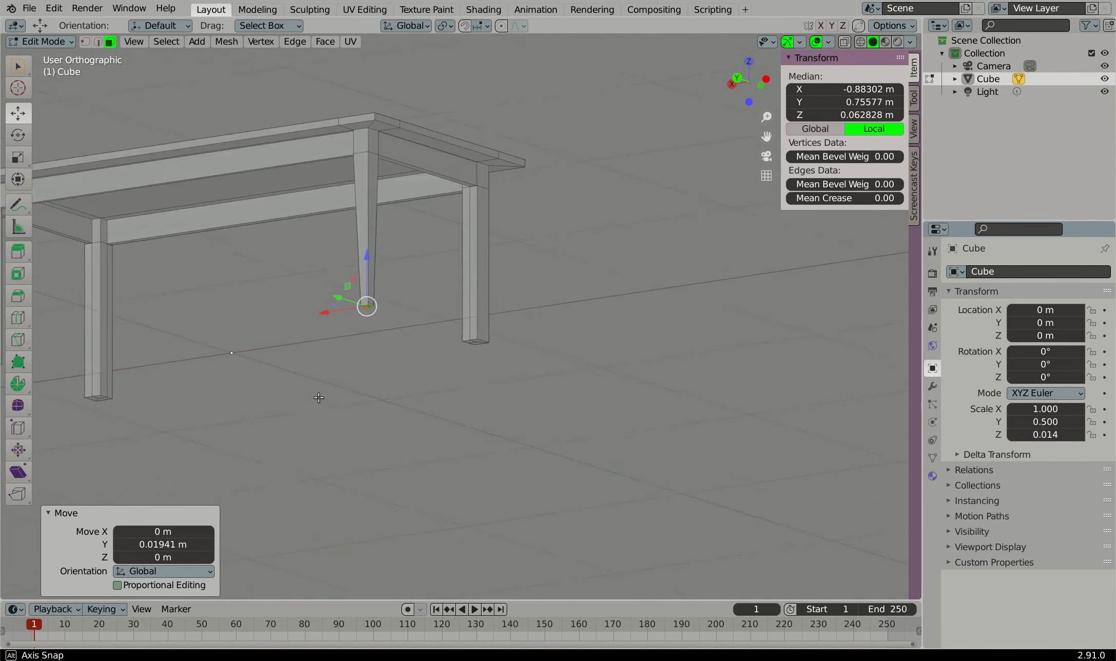
scroll(482, 263, "up", 5)
scroll(382, 462, "up", 4)
right_click(484, 362)
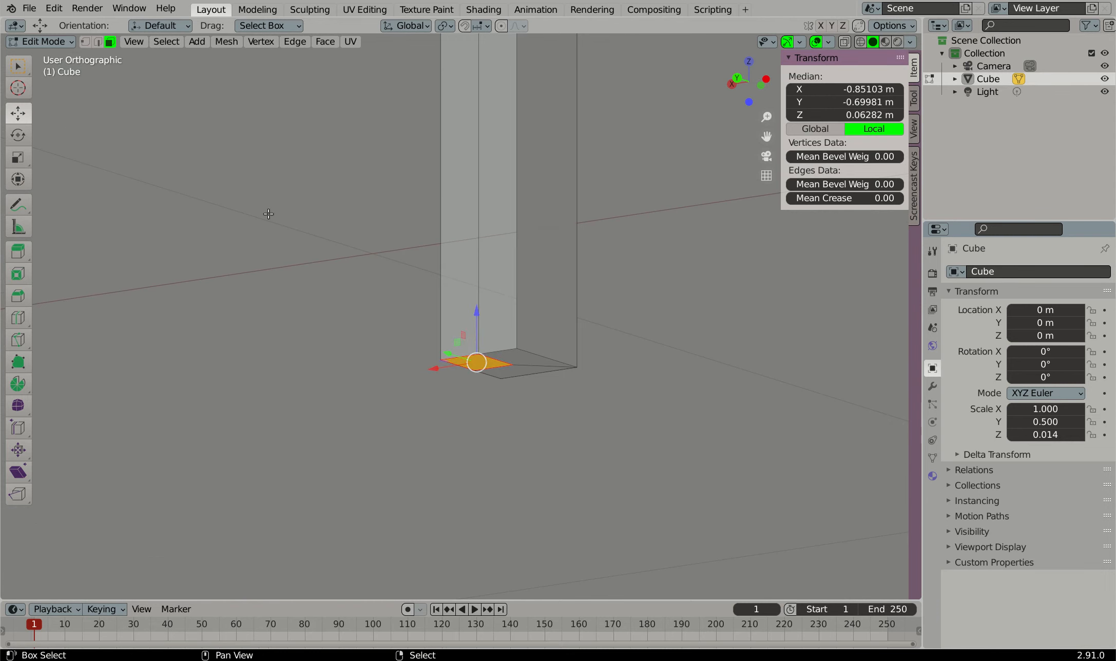
right_click(516, 359, "shift")
right_click(516, 372, "shift")
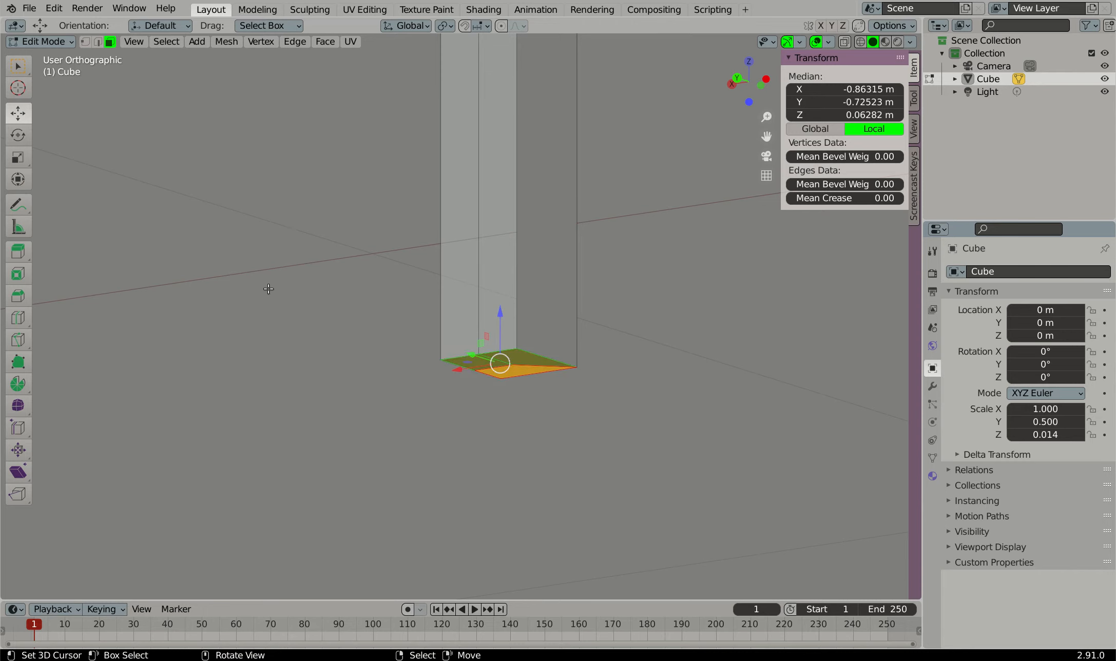
key("s")
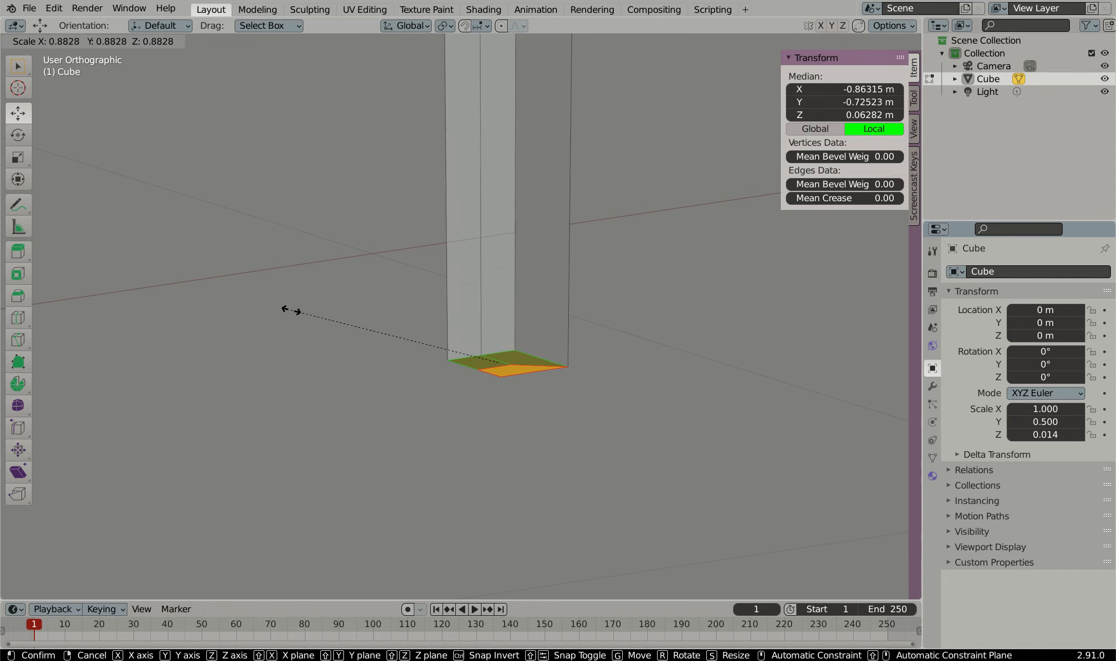
left_click(349, 322)
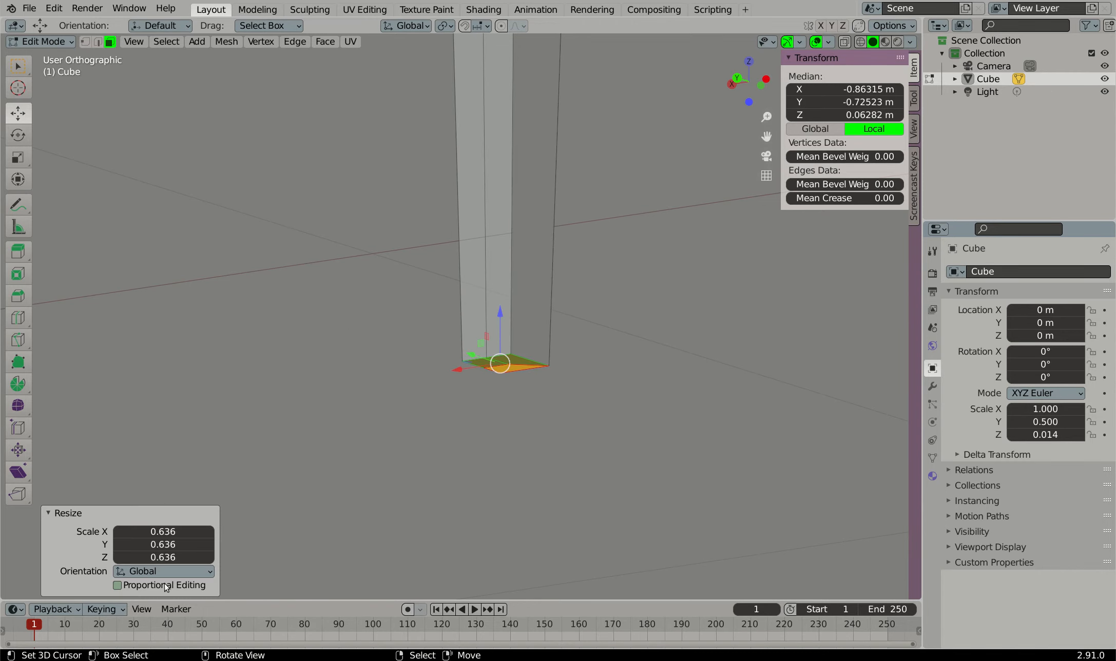
left_click(174, 531)
type("0.5")
key("Return")
left_click(156, 543)
type(".5")
key("Return")
scroll(364, 322, "down", 5)
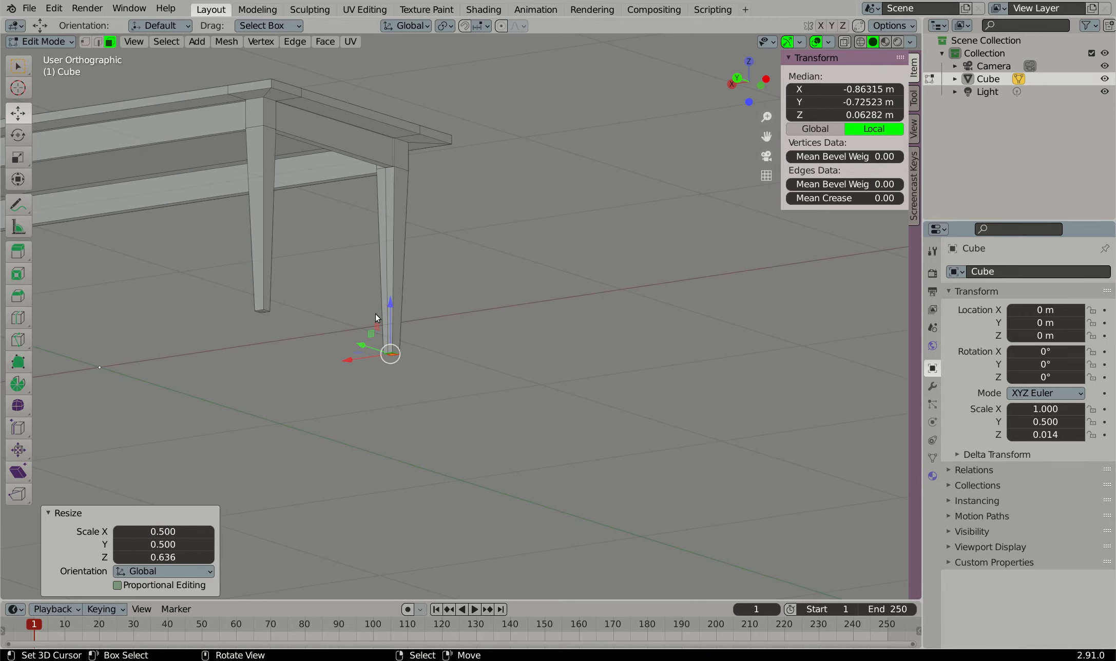
In left view, move the second leg's bottom faces about -0.022 m along Y, flush with the leg's outer side
key("KP_3")
scroll(514, 359, "down", 1)
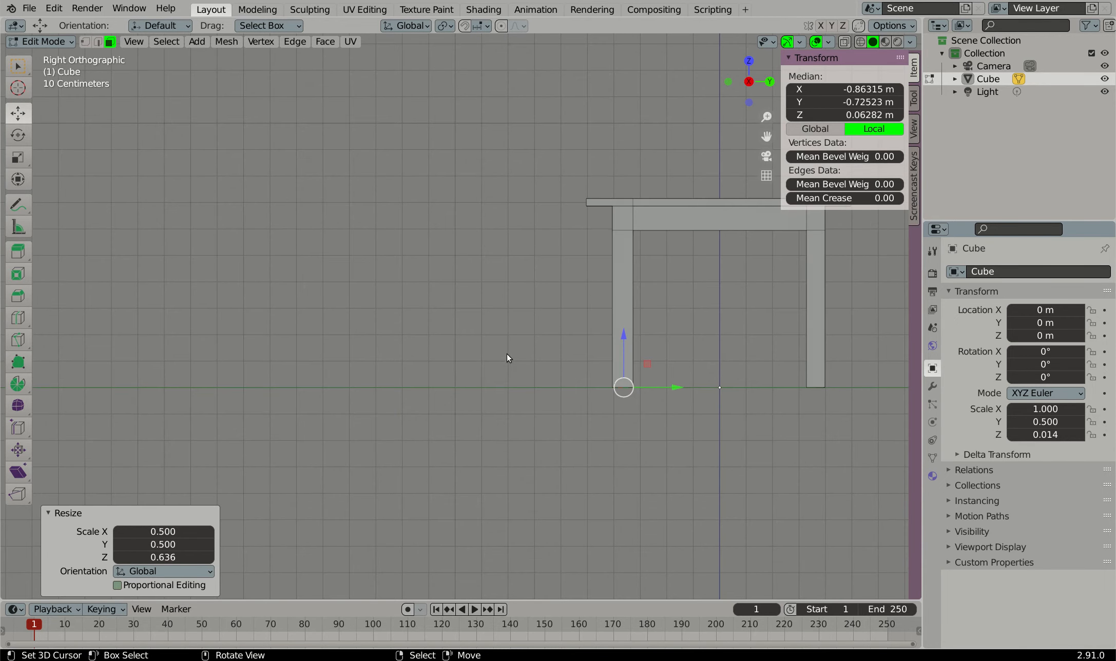
key("ctrl+KP_3")
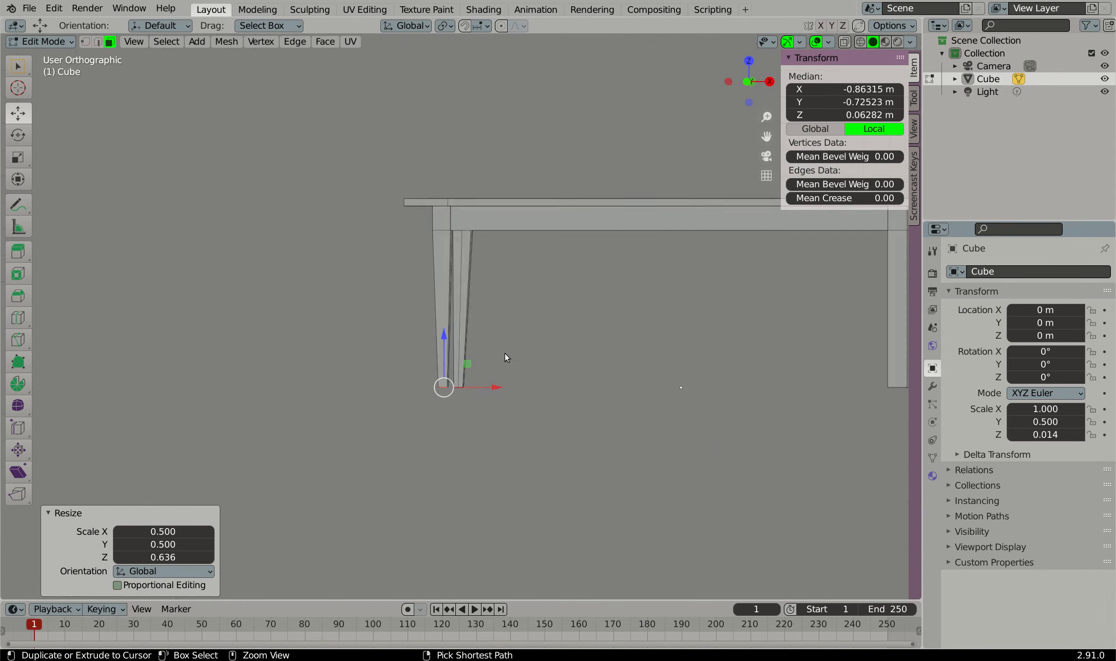
scroll(301, 401, "up", 5)
left_click_drag(297, 372, 261, 370)
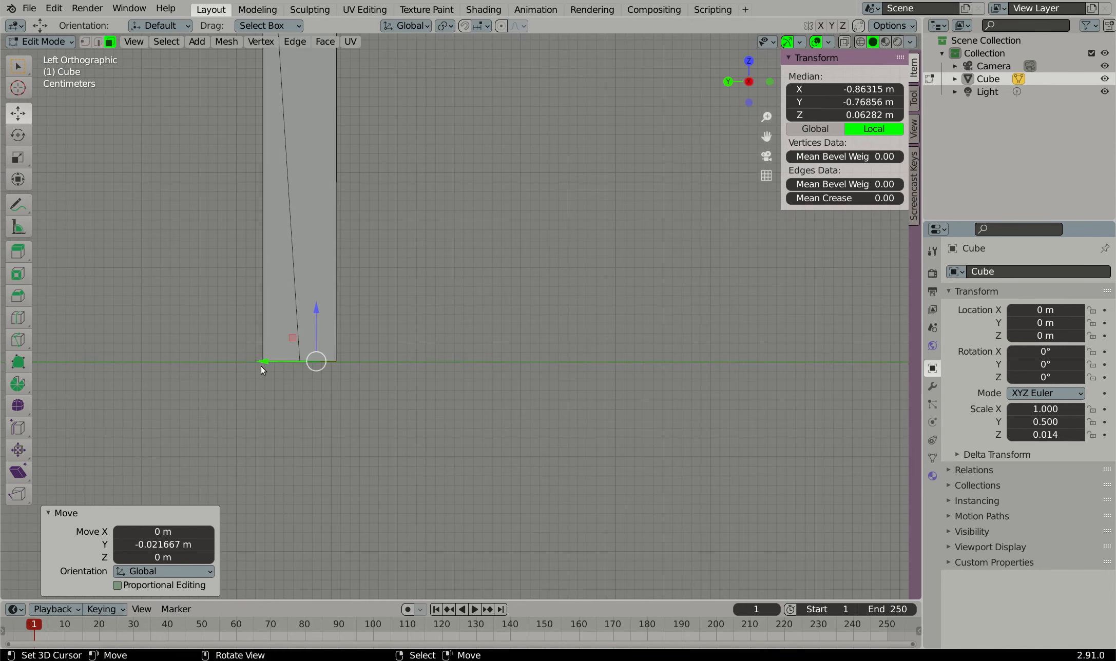
In back view, move the second leg's bottom faces about -0.019 m along X, flush with the leg's outer side
key("ctrl+KP_1")
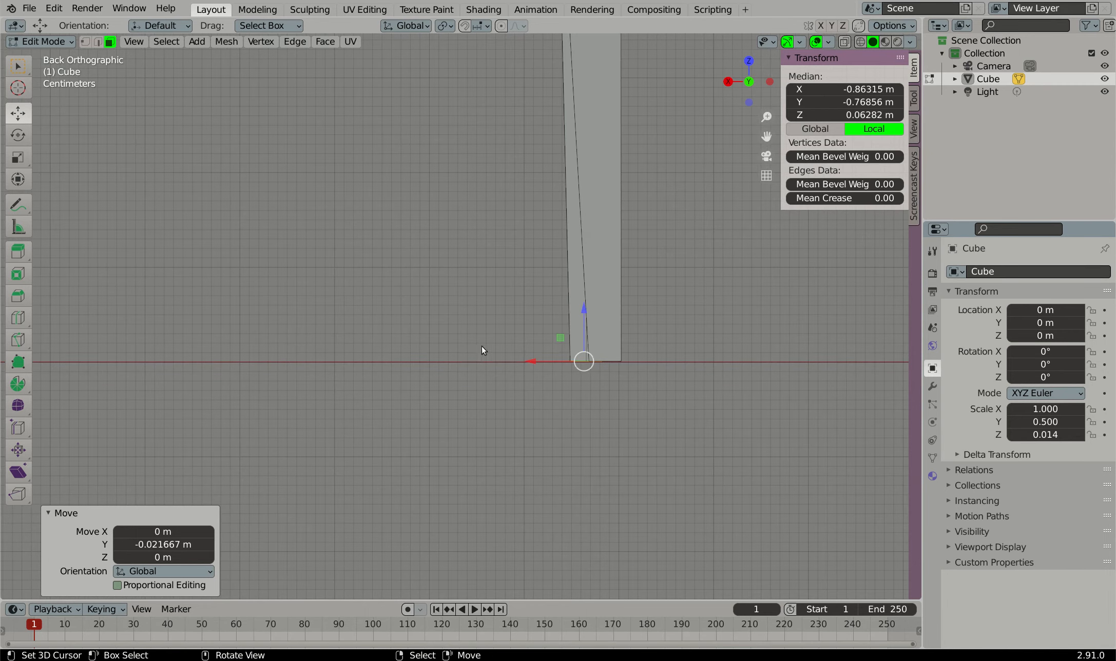
scroll(542, 362, "up", 3)
left_click_drag(582, 349, 603, 337)
scroll(396, 304, "down", 6)
scroll(351, 294, "up", 4)
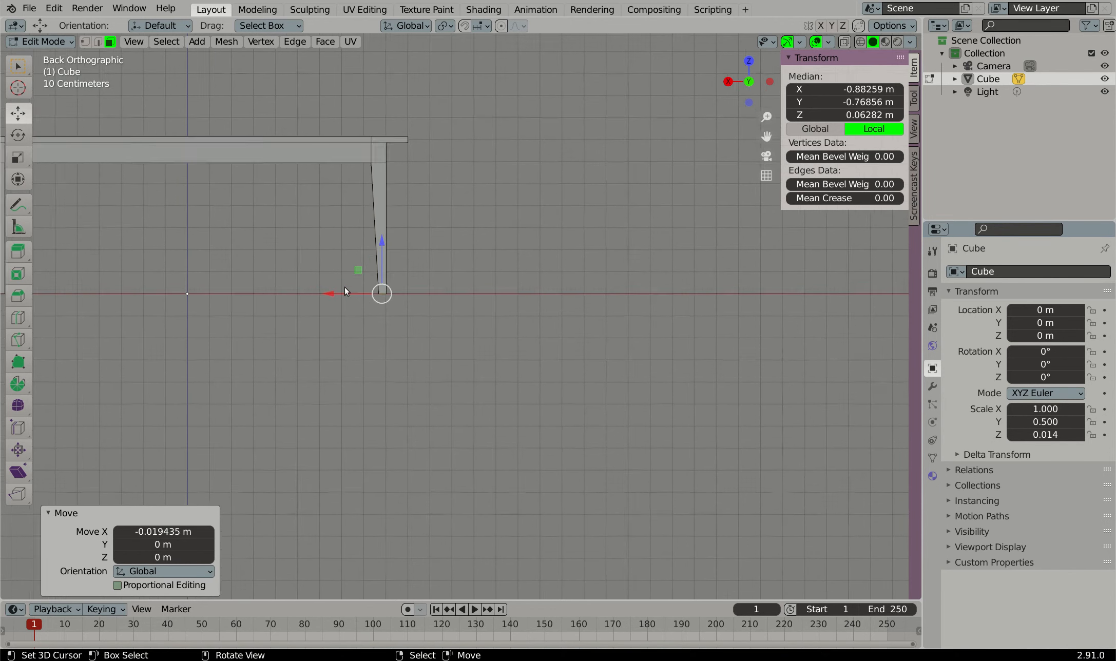
left_click_drag(381, 304, 383, 302)
scroll(381, 303, "down", 11)
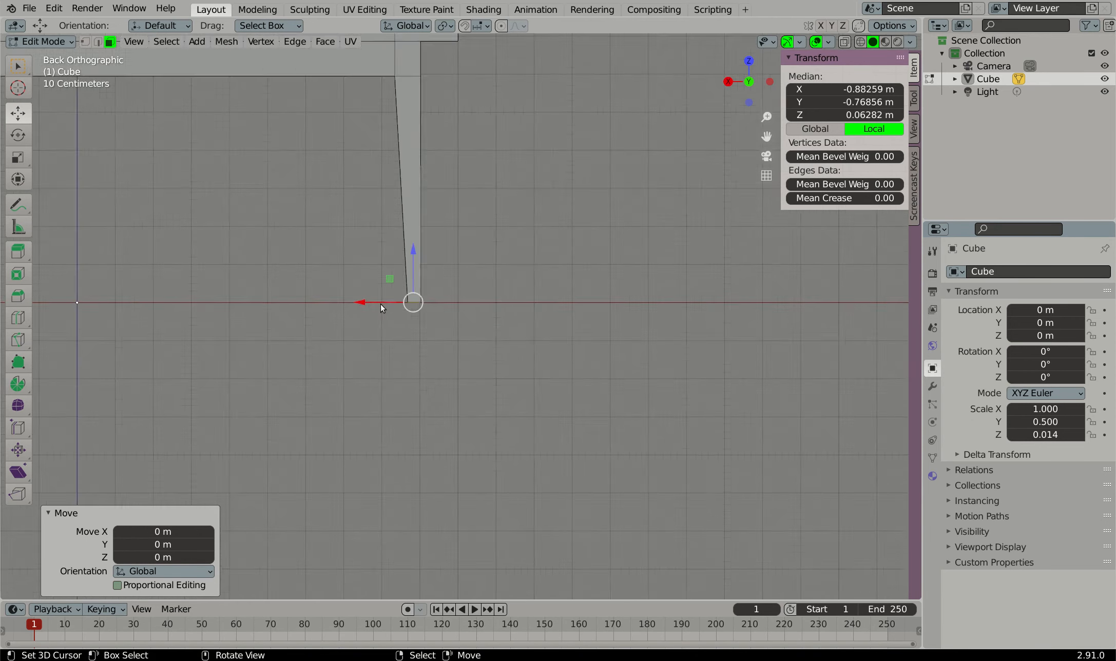
Add a single loop cut around an untapered leg, slid up to just below the apron with a factor of about 0.946
middle_click_drag(359, 276, 277, 282)
scroll(277, 281, "up", 1)
scroll(277, 282, "up", 2)
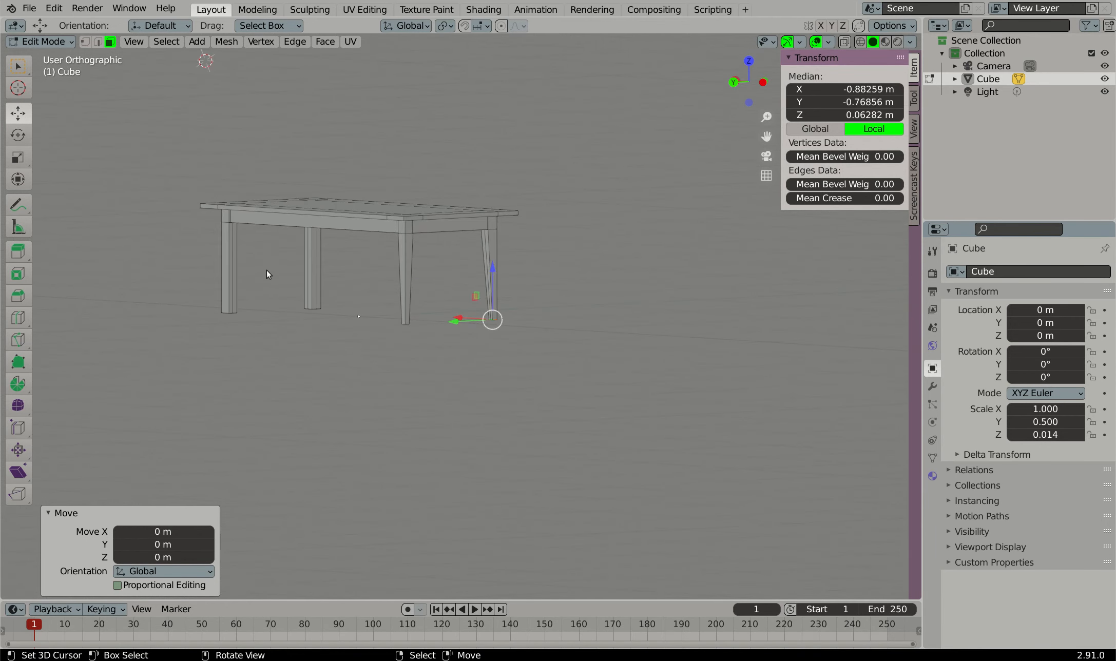
scroll(301, 247, "up", 3)
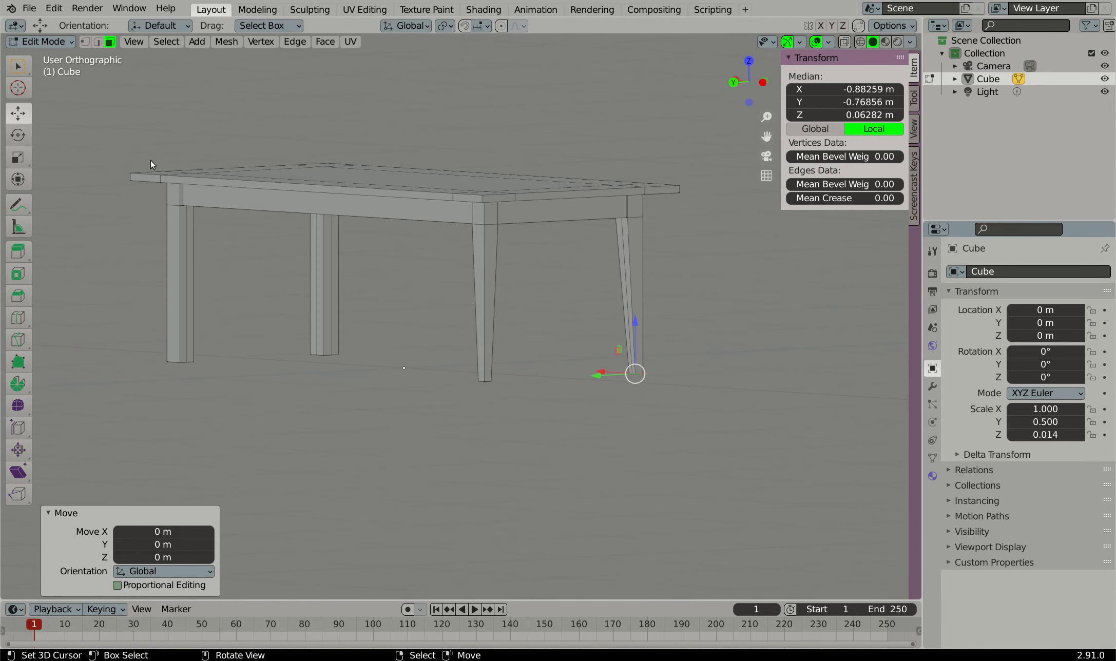
scroll(152, 164, "up", 5)
scroll(205, 269, "up", 3)
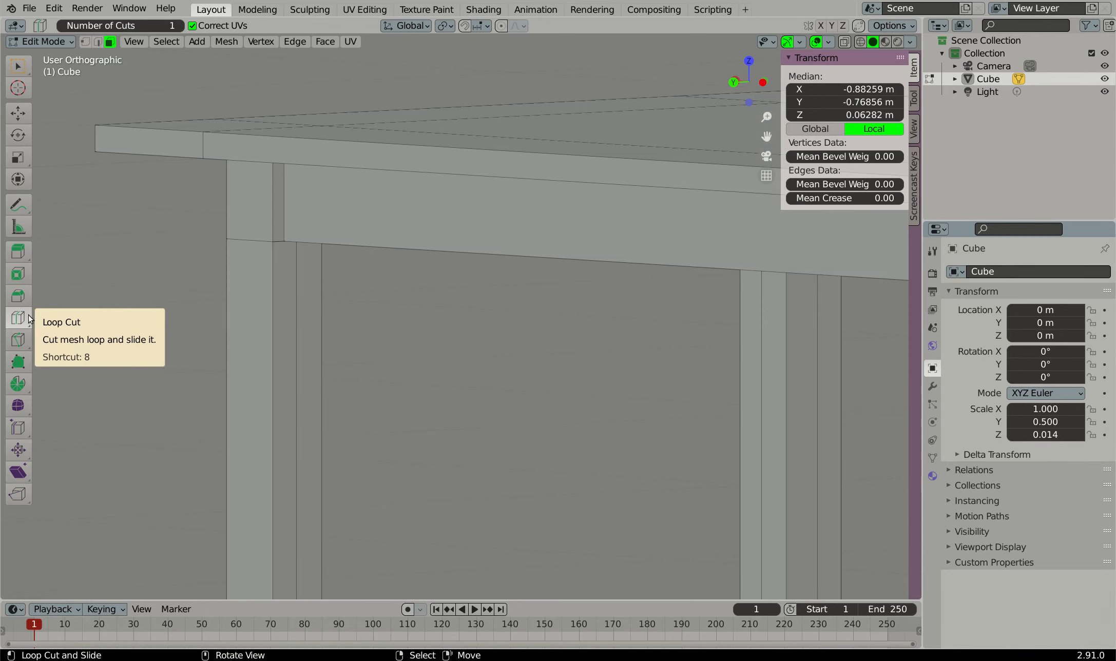
scroll(200, 343, "down", 5)
left_click_drag(217, 381, 218, 275)
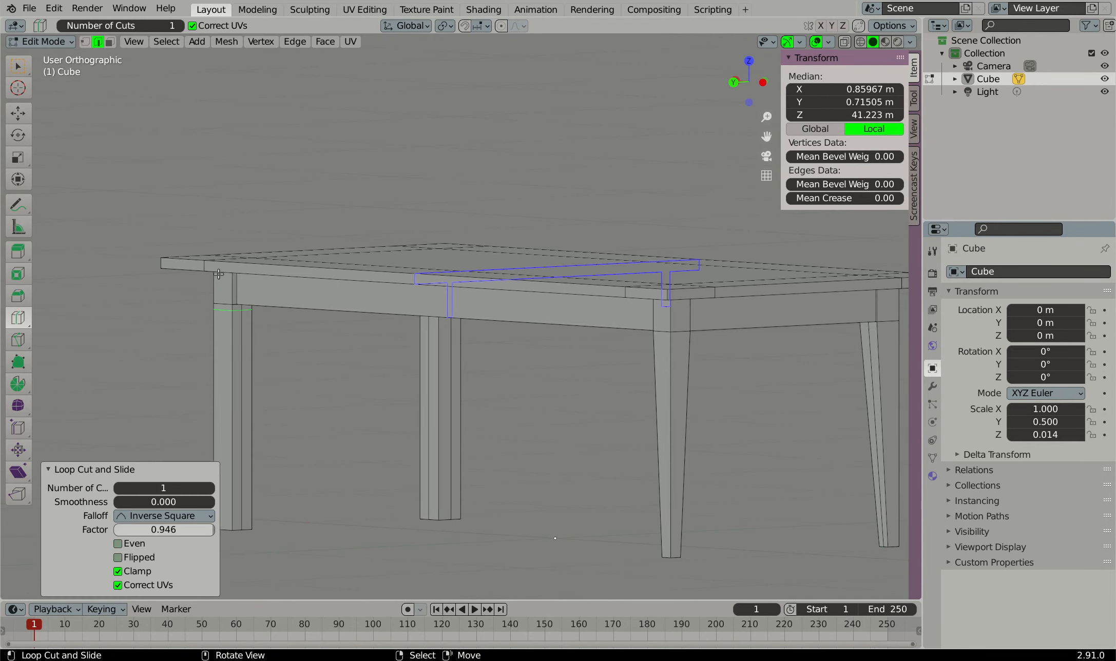
scroll(220, 273, "down", 3)
middle_click_drag(219, 273, 224, 264)
scroll(195, 331, "up", 5)
scroll(196, 331, "up", 1)
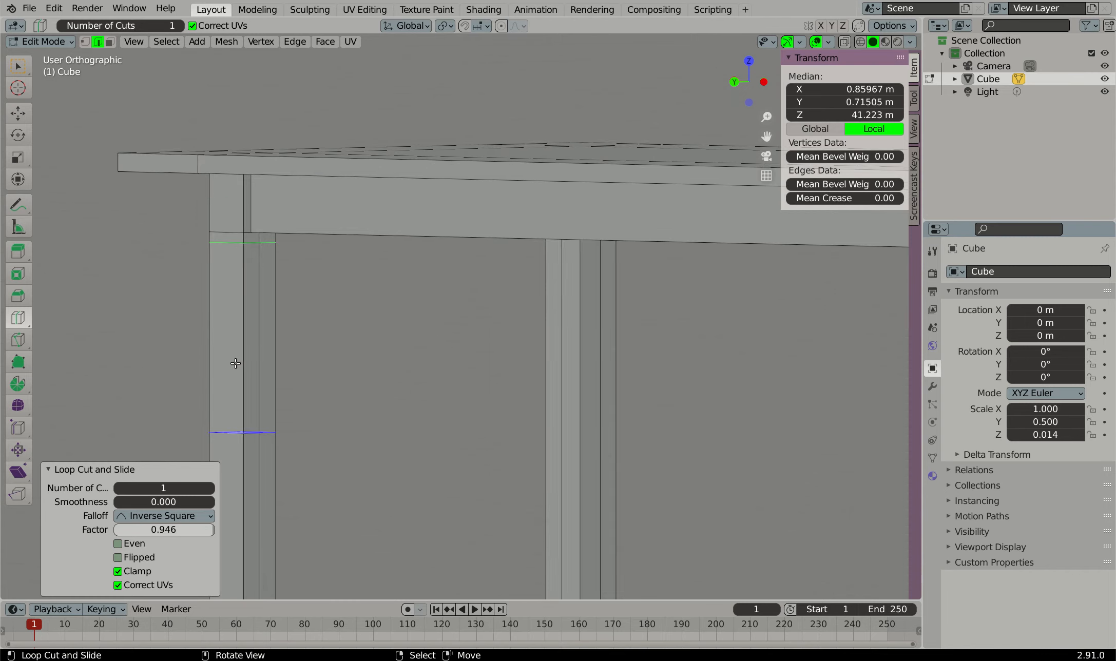
scroll(269, 329, "down", 5)
right_click_drag(211, 357, 208, 356)
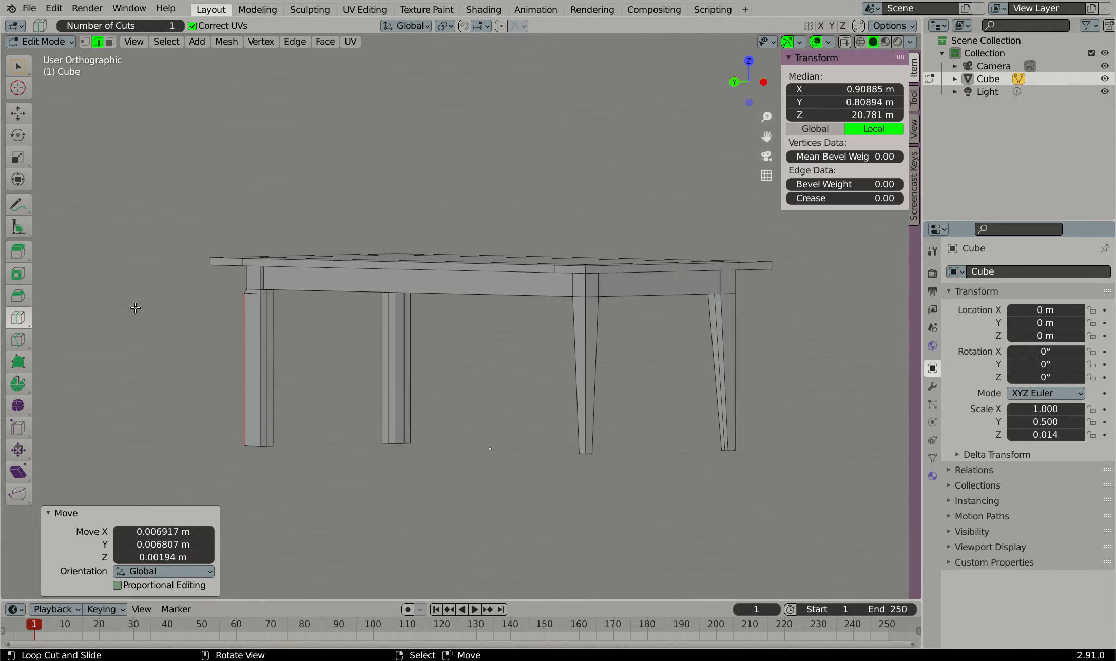
key("ctrl+z")
scroll(116, 283, "up", 1)
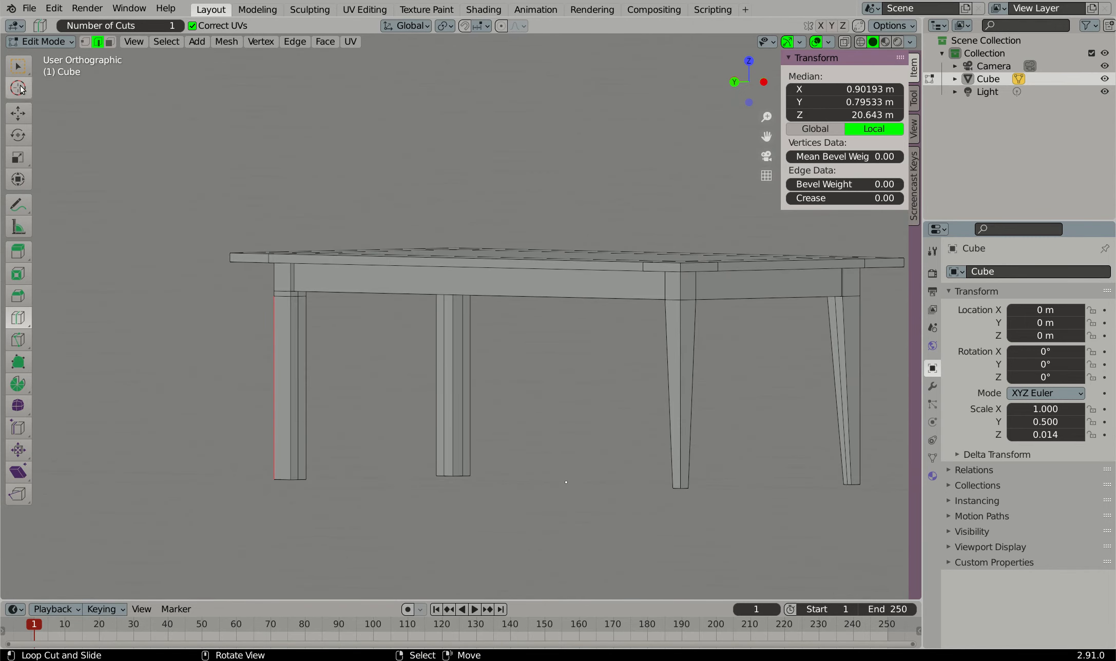
Switch to face selection with the Move tool and select two adjacent long side faces of the leg below the loop cut
left_click(111, 42)
scroll(273, 342, "up", 4)
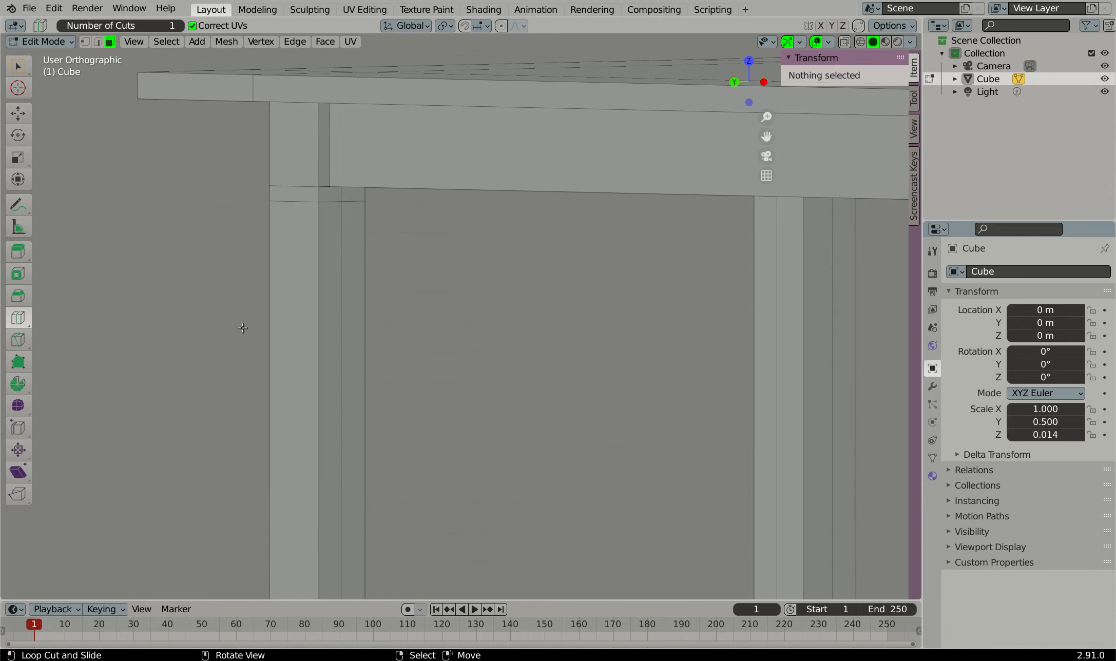
left_click(21, 116)
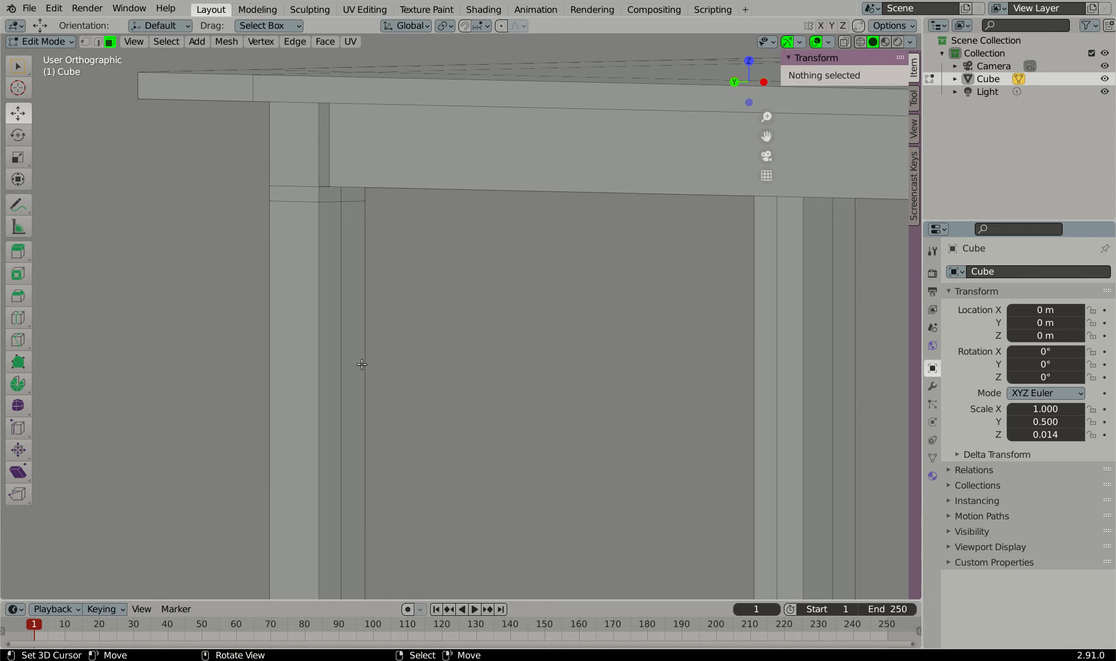
scroll(266, 286, "down", 2)
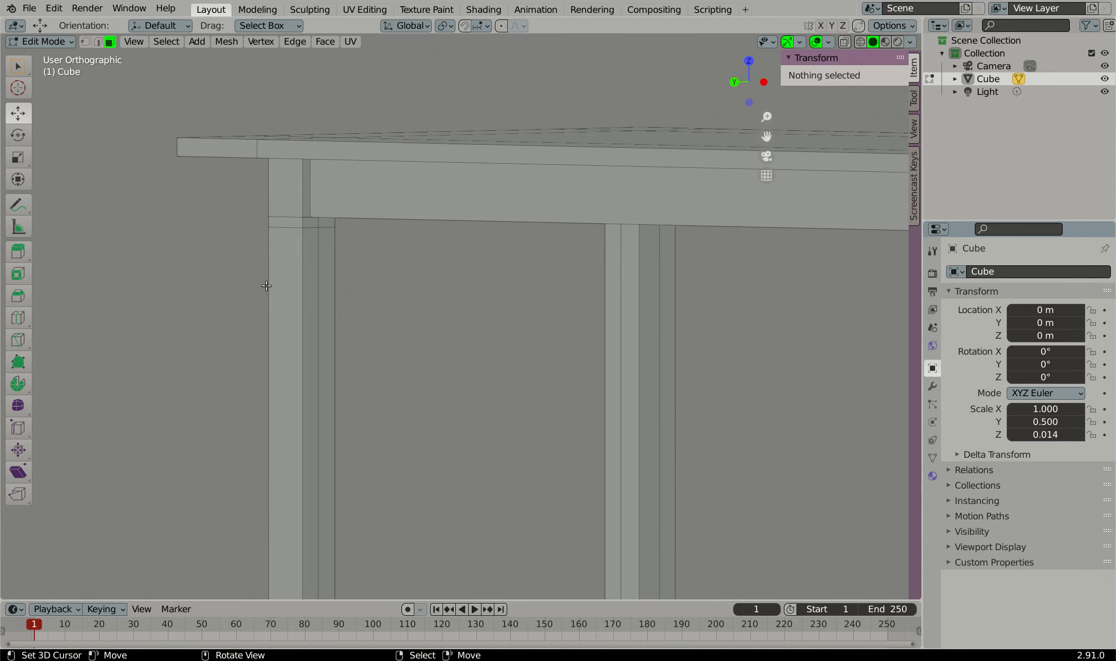
left_click(288, 303)
left_click(308, 318, "shift")
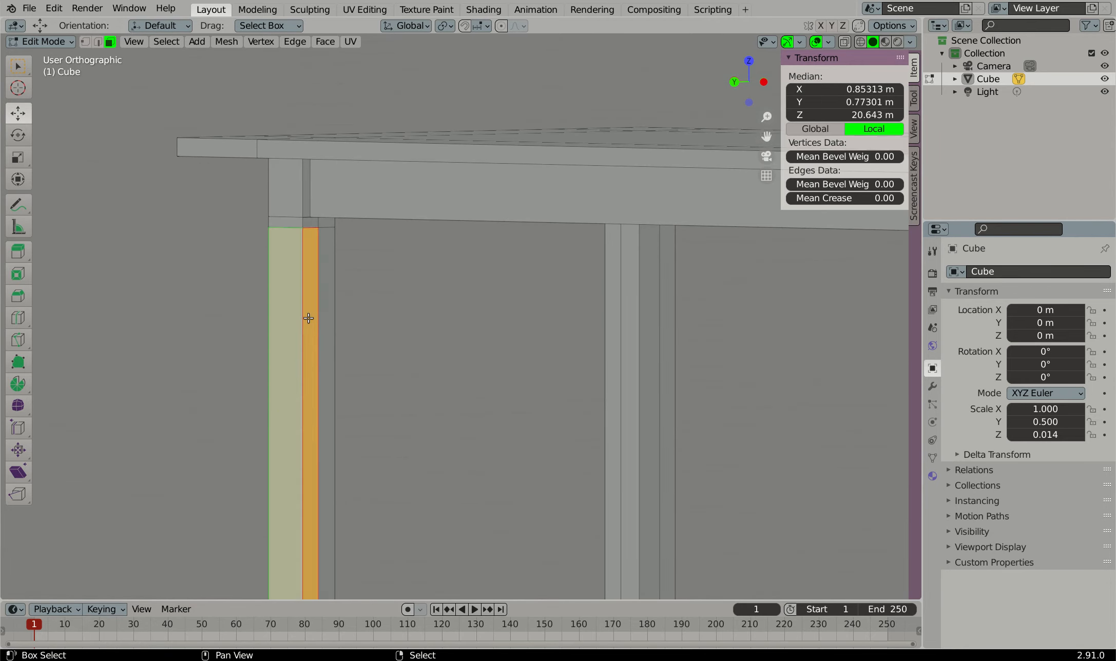
Extend the selection to all remaining long side faces around the leg below the loop cut
scroll(318, 308, "down", 5)
middle_click_drag(319, 308, 444, 314)
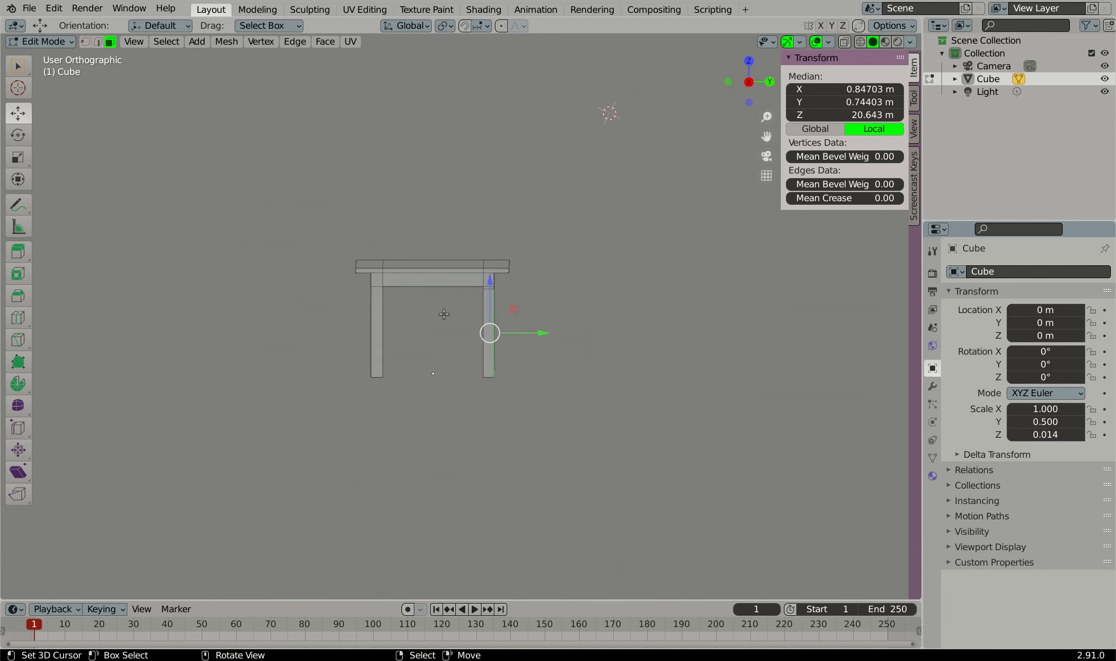
scroll(490, 317, "up", 5)
right_click(495, 314, "shift")
scroll(472, 393, "down", 5)
middle_click_drag(591, 375, 688, 365)
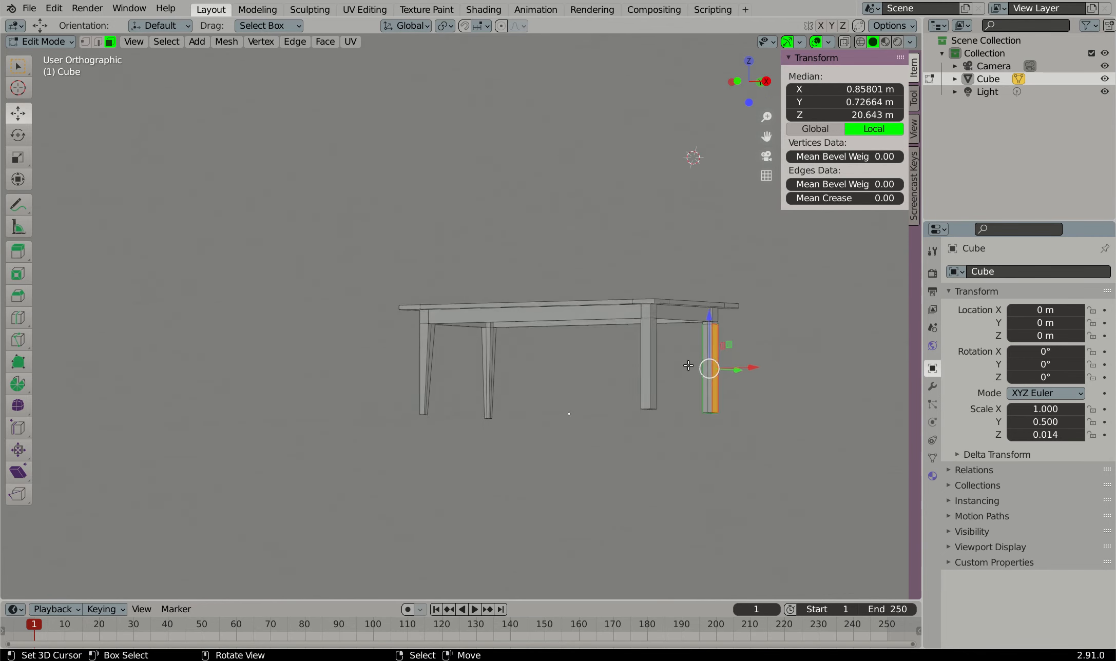
scroll(711, 352, "up", 8)
right_click(714, 343, "shift")
right_click(695, 345, "shift")
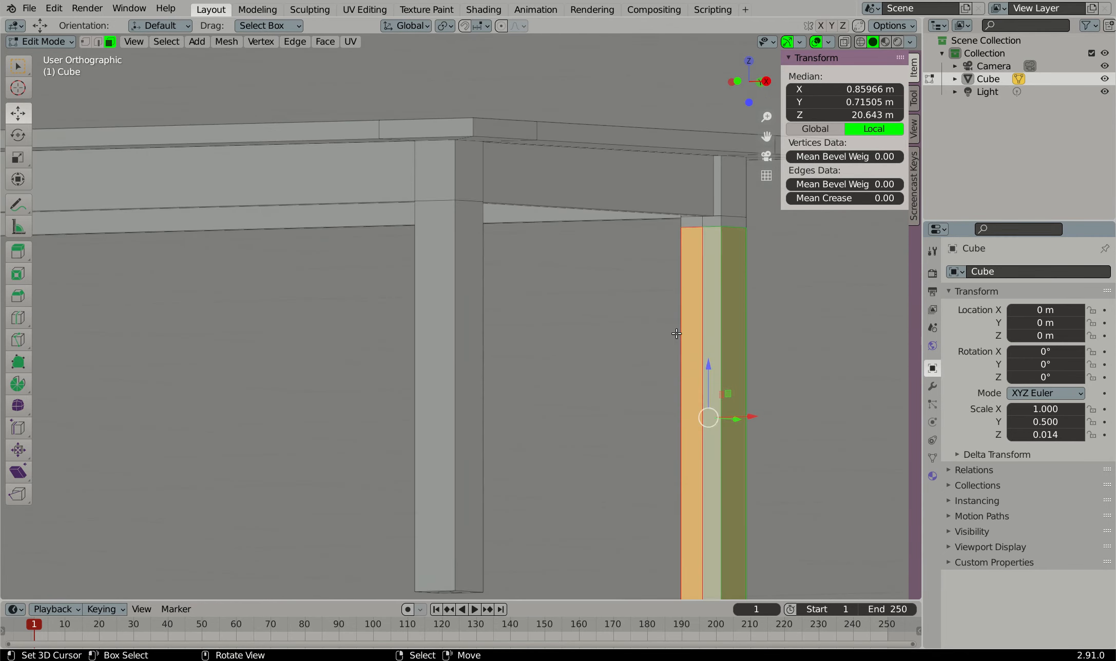
scroll(676, 333, "down", 8)
middle_click_drag(676, 334, 381, 322)
scroll(300, 135, "up", 4)
scroll(286, 173, "down", 5)
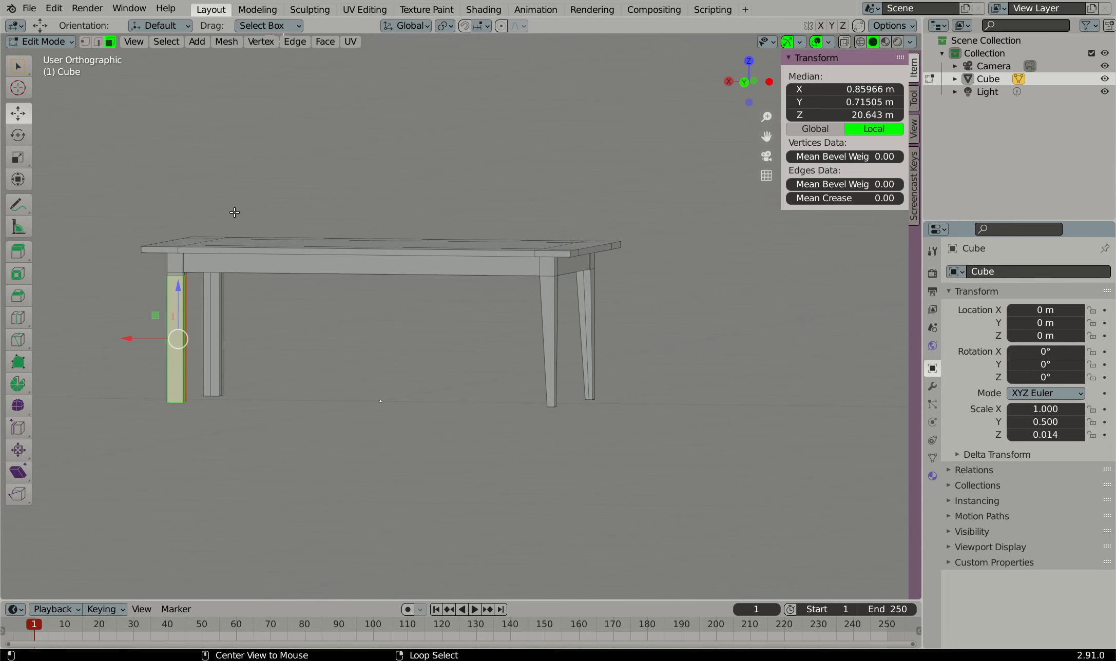
key("alt+s")
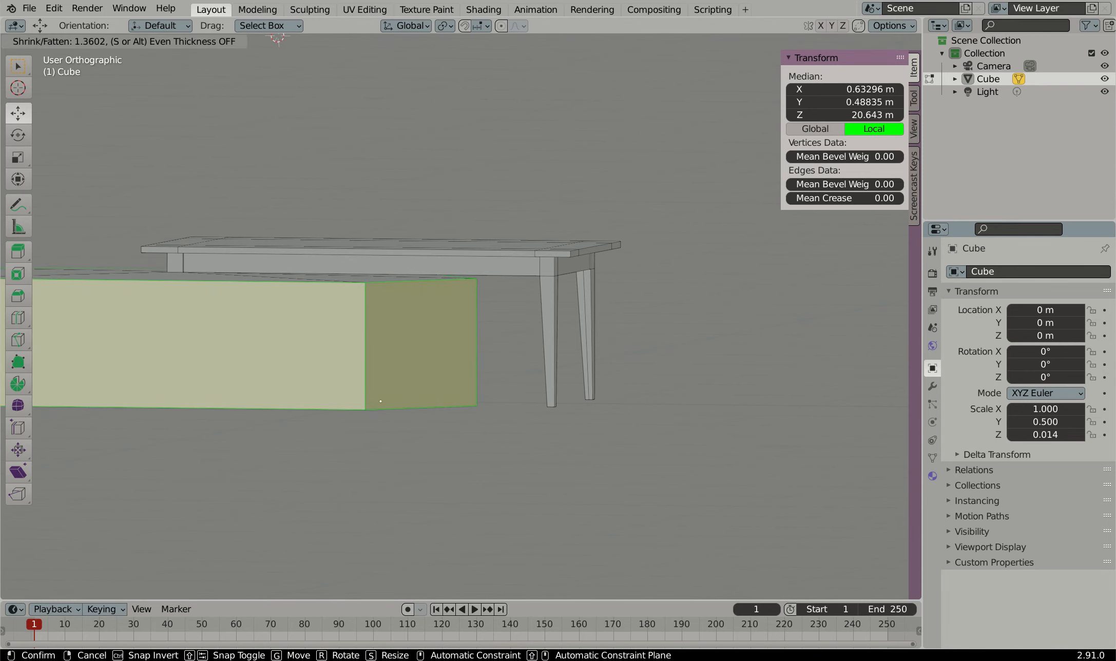
left_click(380, 401)
key("ctrl+z")
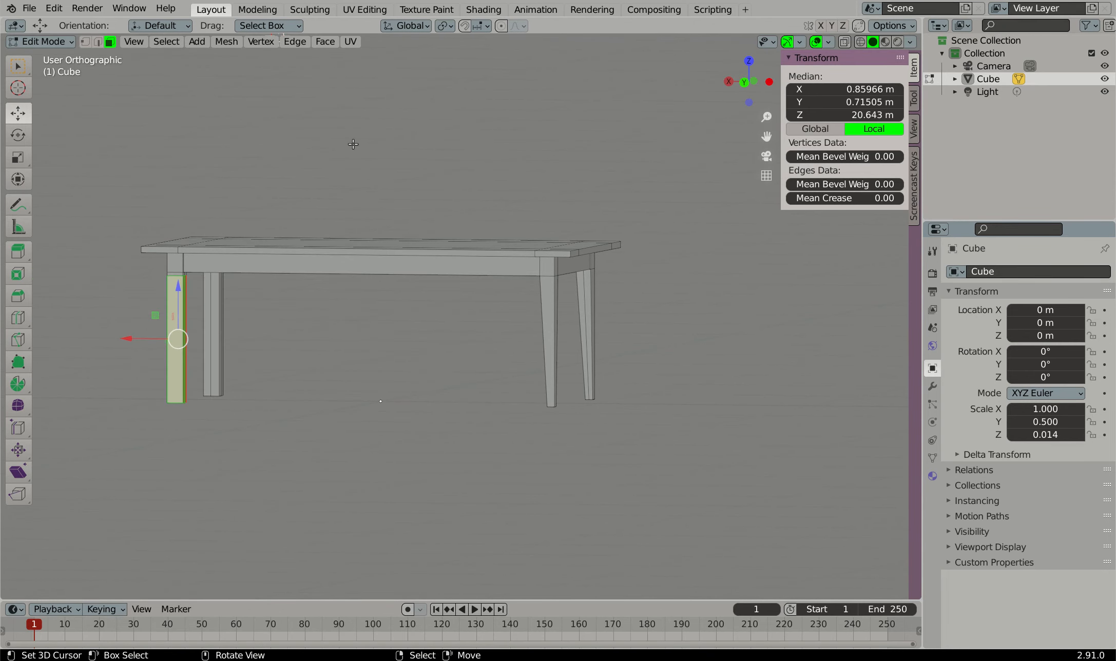
Turn on the Screencast Keys display
left_click(914, 170)
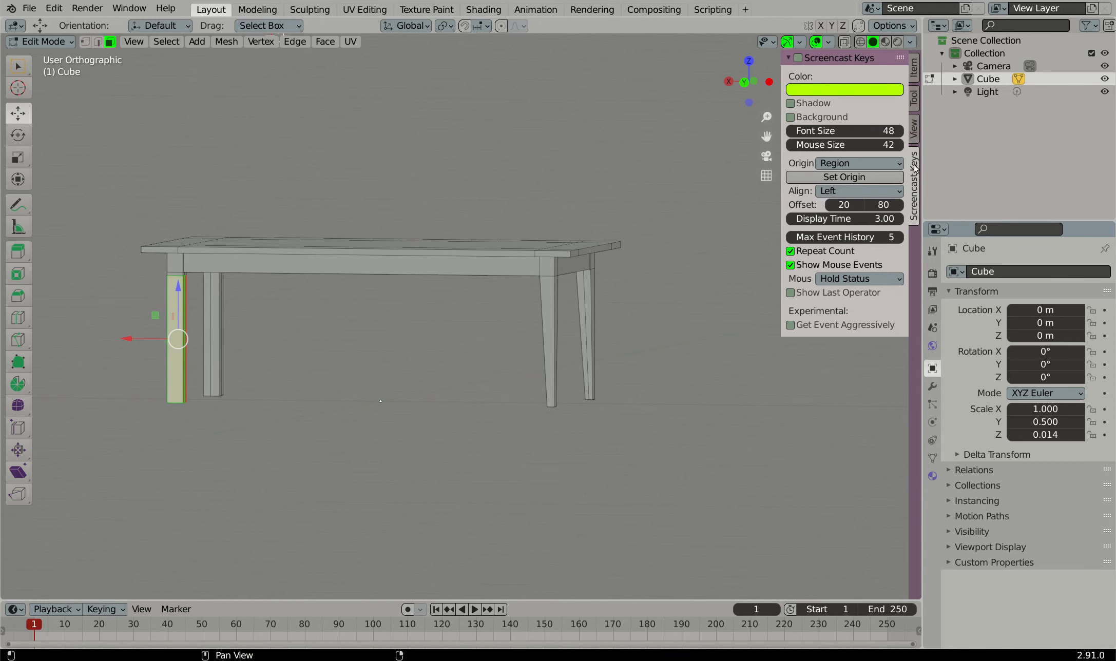
left_click(798, 57)
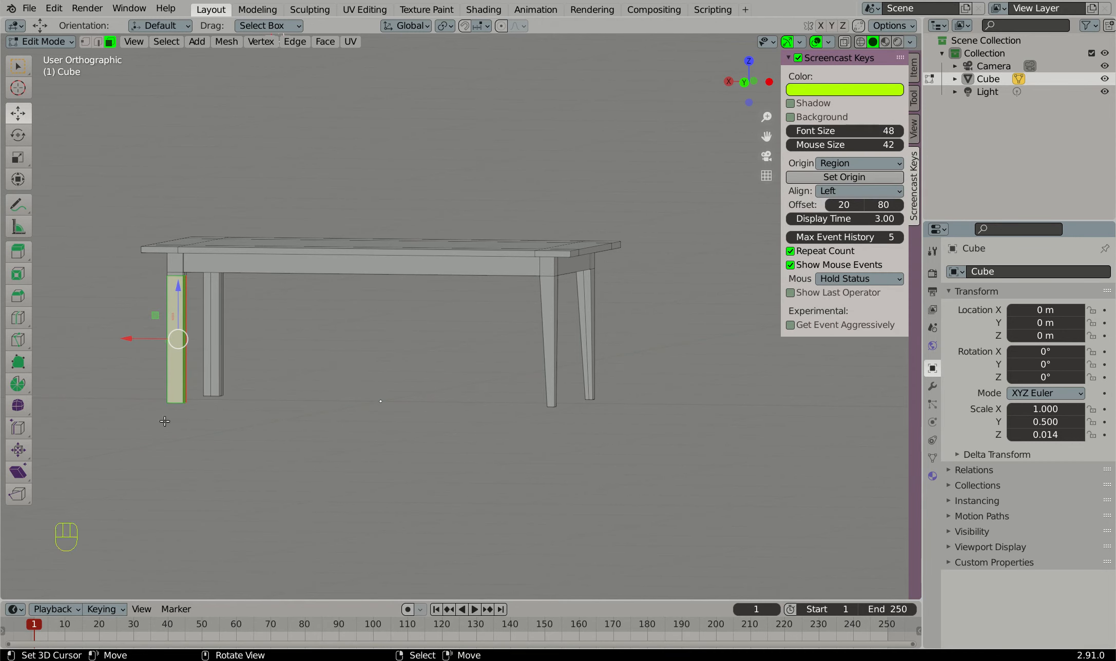
Shrink the leg's selected side faces inward with Shrink/Fatten, using an offset of about -0.0135 m
scroll(106, 415, "up", 4)
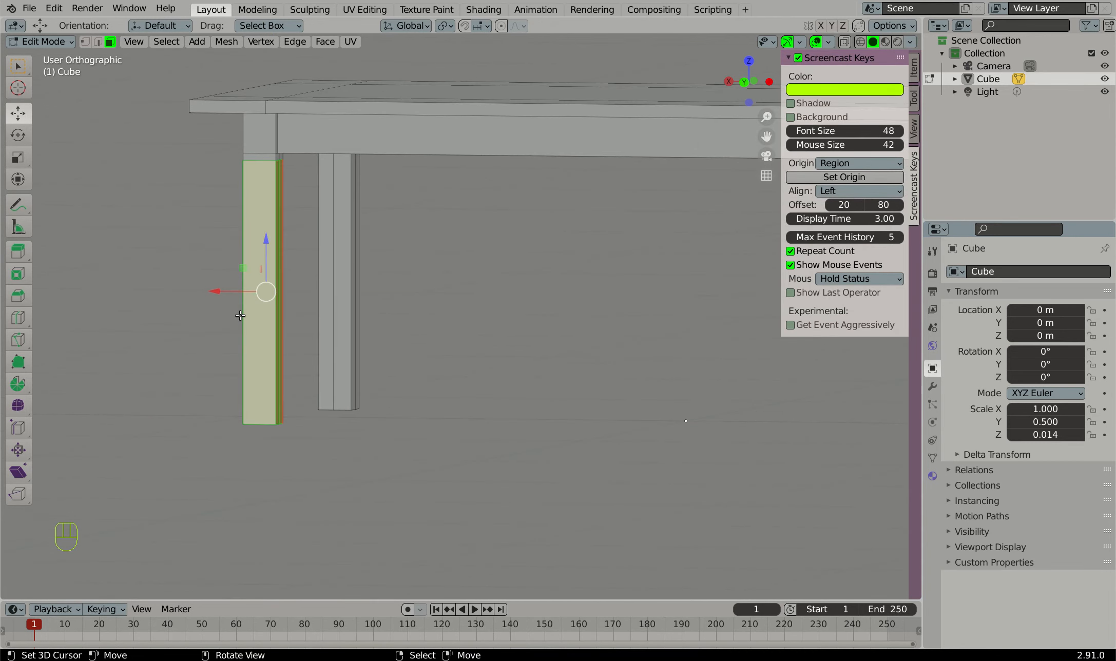
key("alt")
key("alt+s")
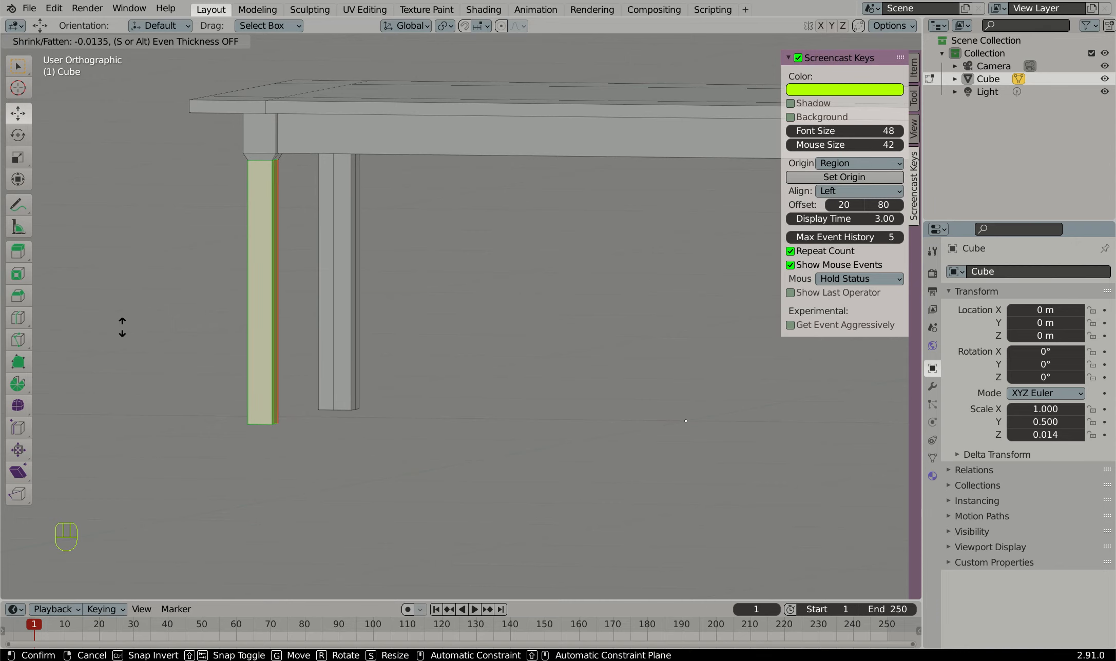
left_click(123, 327)
scroll(122, 321, "down", 5)
middle_click_drag(120, 314, 261, 249)
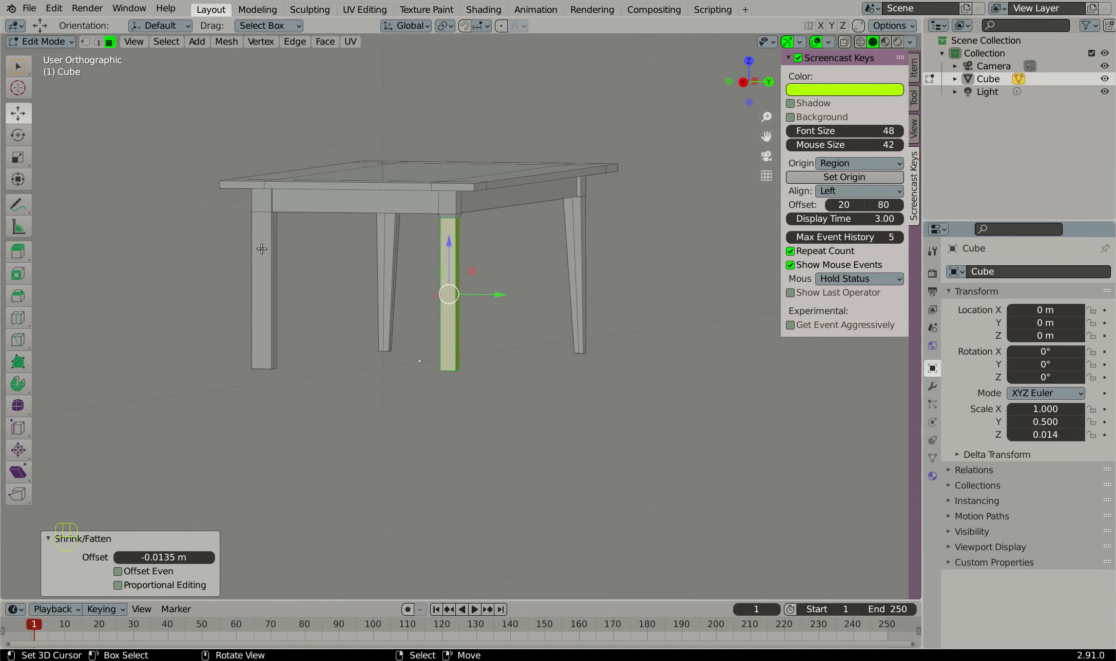
Add a loop cut around the remaining thick straight leg just below the apron, sliding it to a factor of about 0.936
scroll(283, 248, "up", 1)
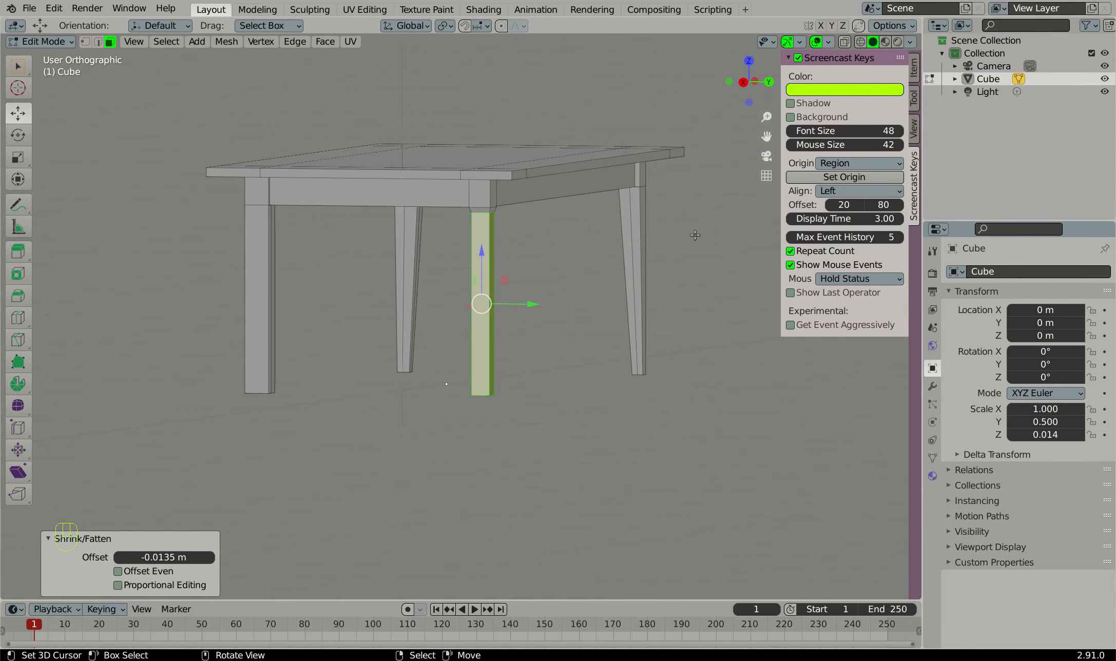
scroll(234, 285, "up", 3)
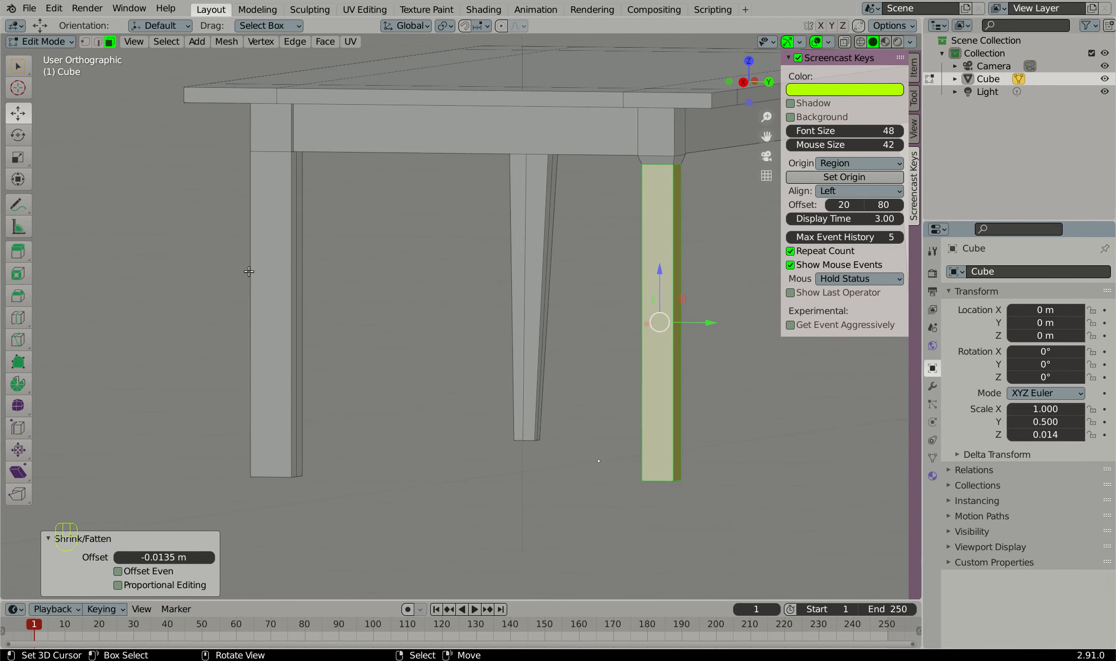
scroll(250, 275, "down", 3)
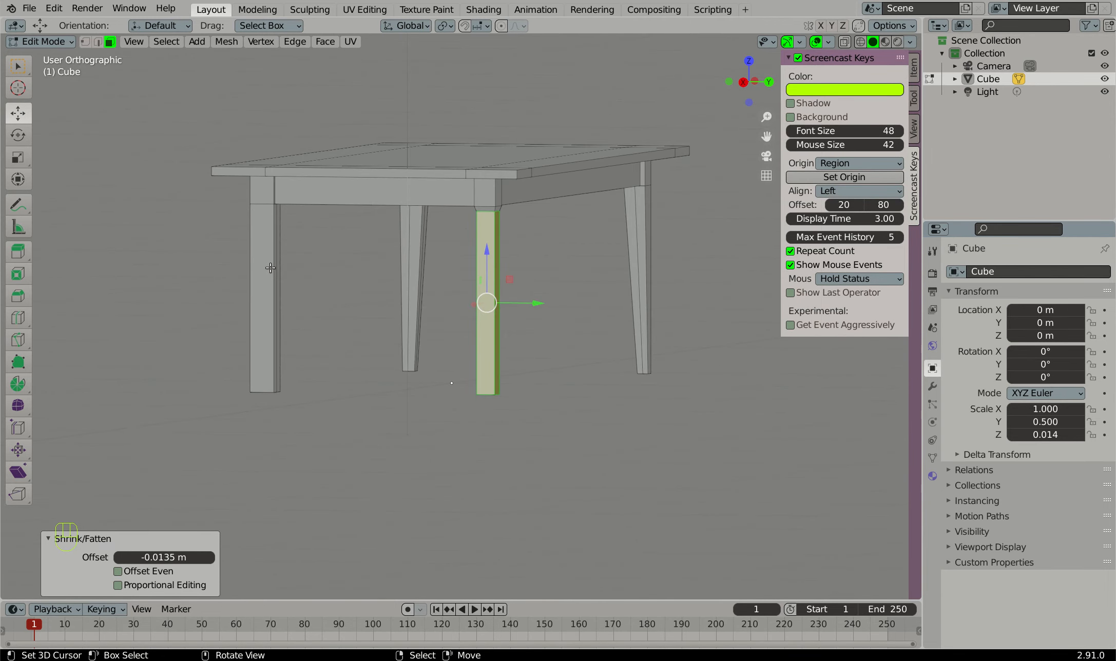
scroll(267, 263, "up", 2)
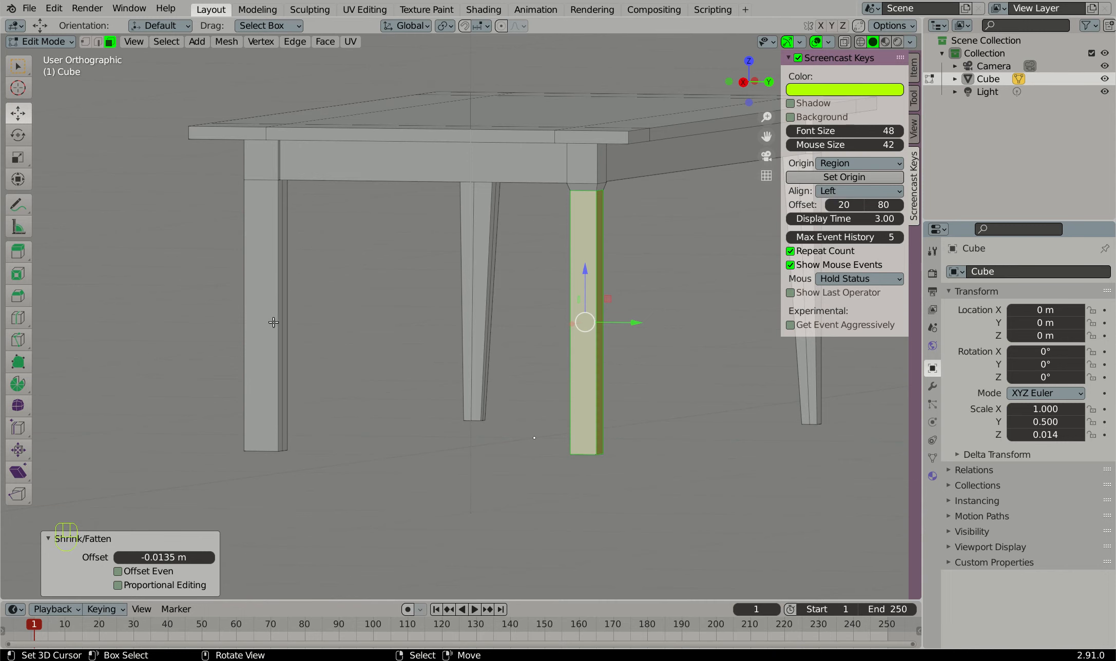
key("8")
left_click_drag(244, 313, 249, 186)
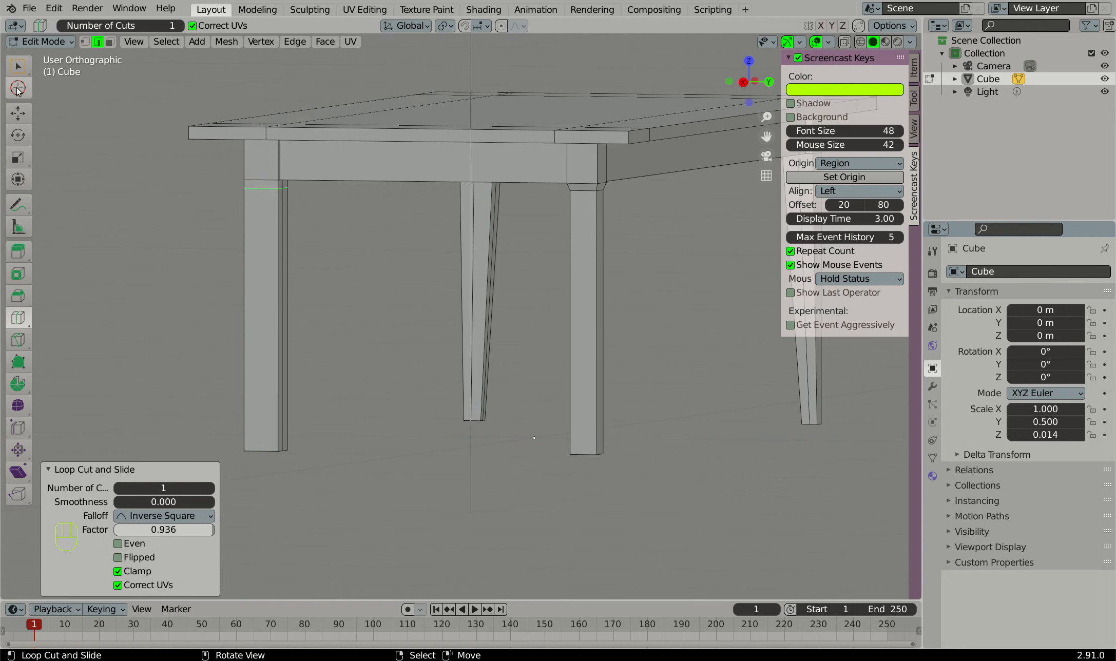
With the Move tool active, add the slimmed leg's matching edge loop to the selection and scale both loops along the global Z axis
left_click(18, 113)
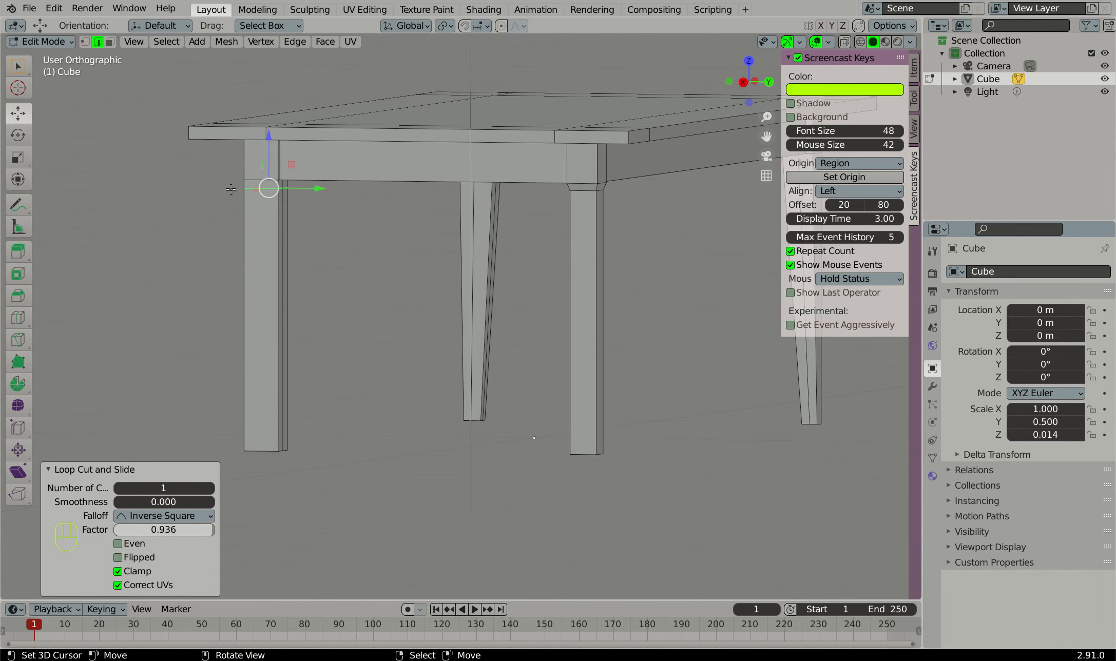
key("alt")
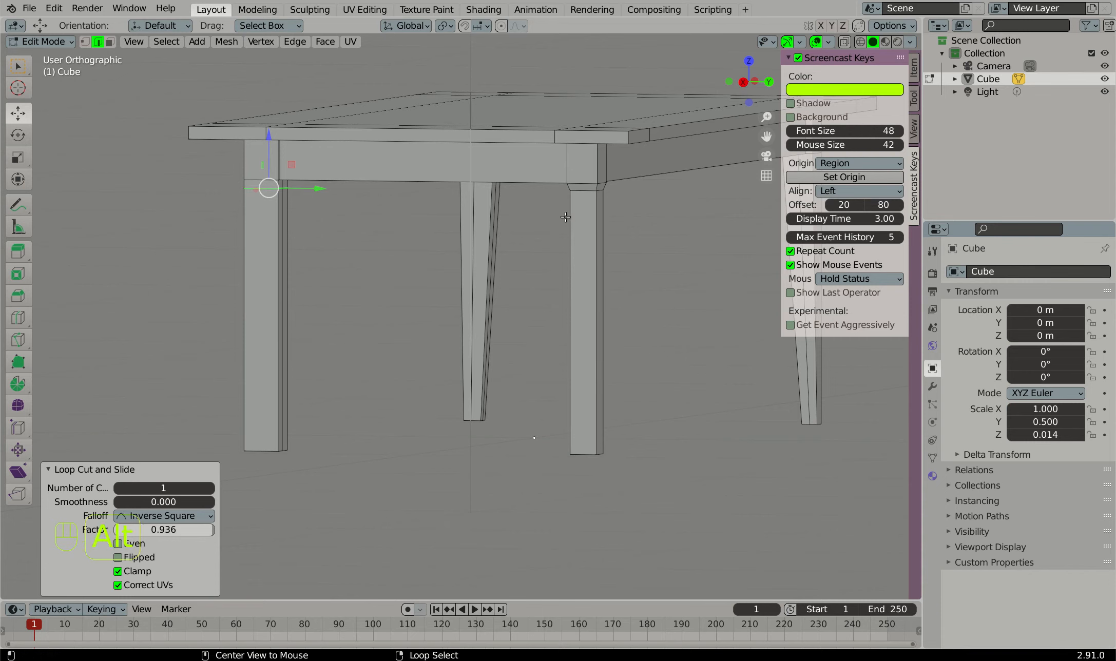
key("shift")
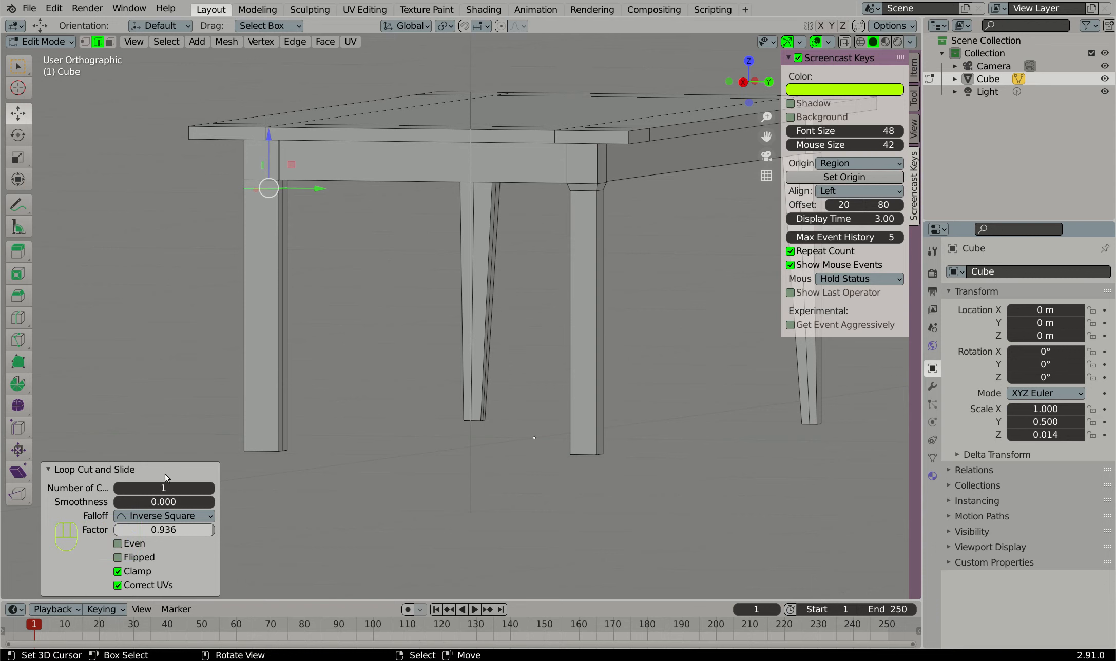
left_click(47, 470)
key("alt")
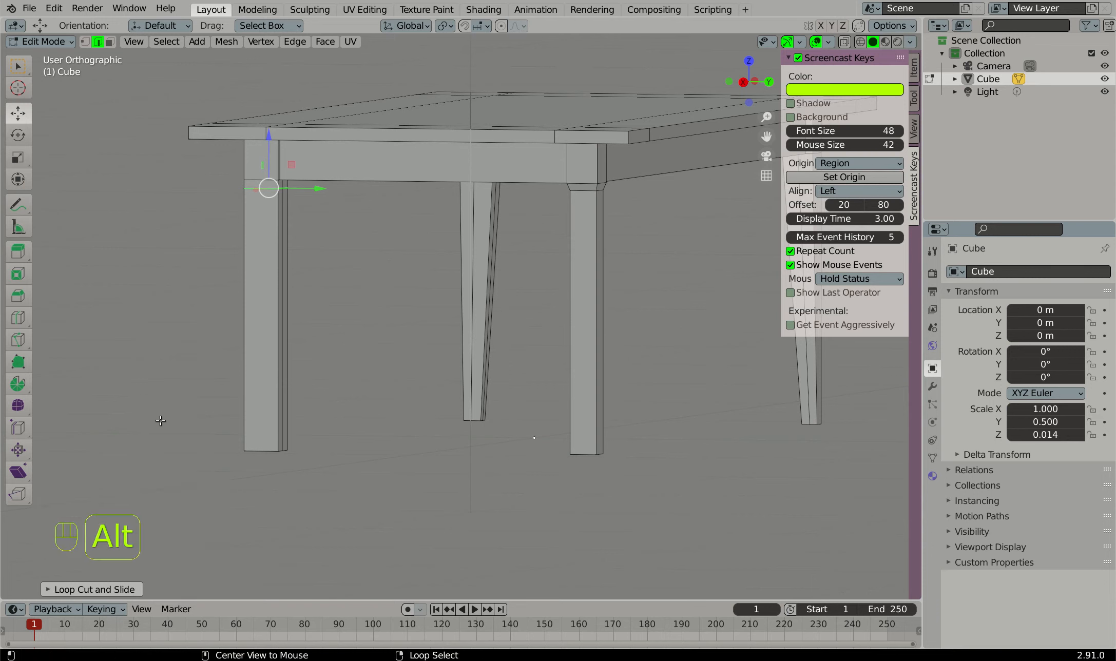
key("shift")
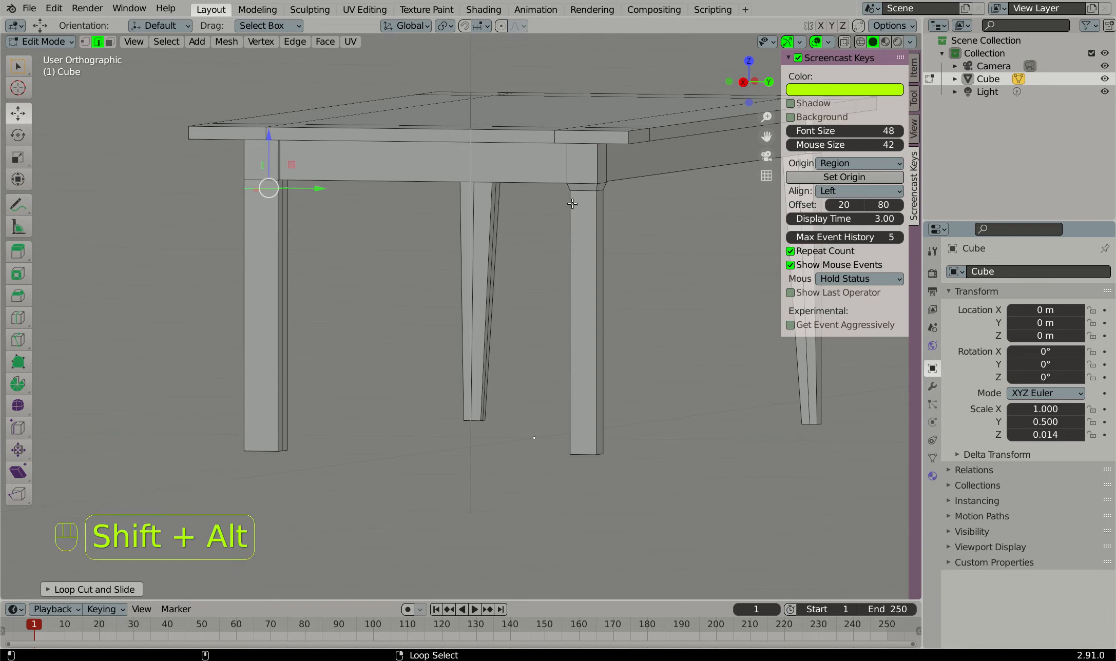
left_click(588, 190, "alt+shift")
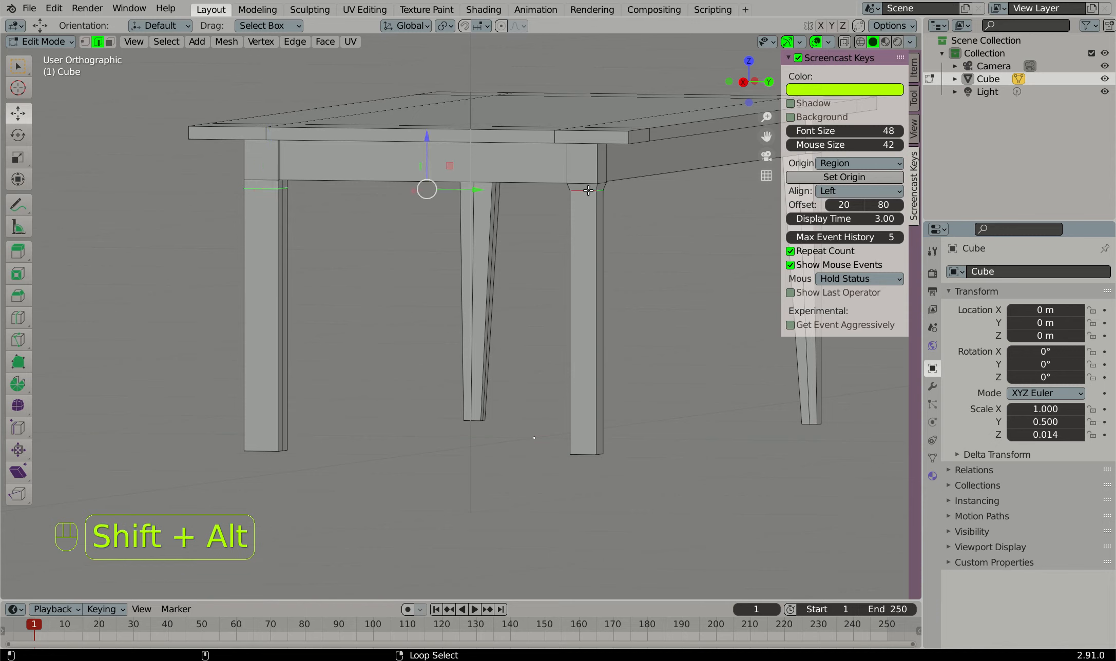
key("s")
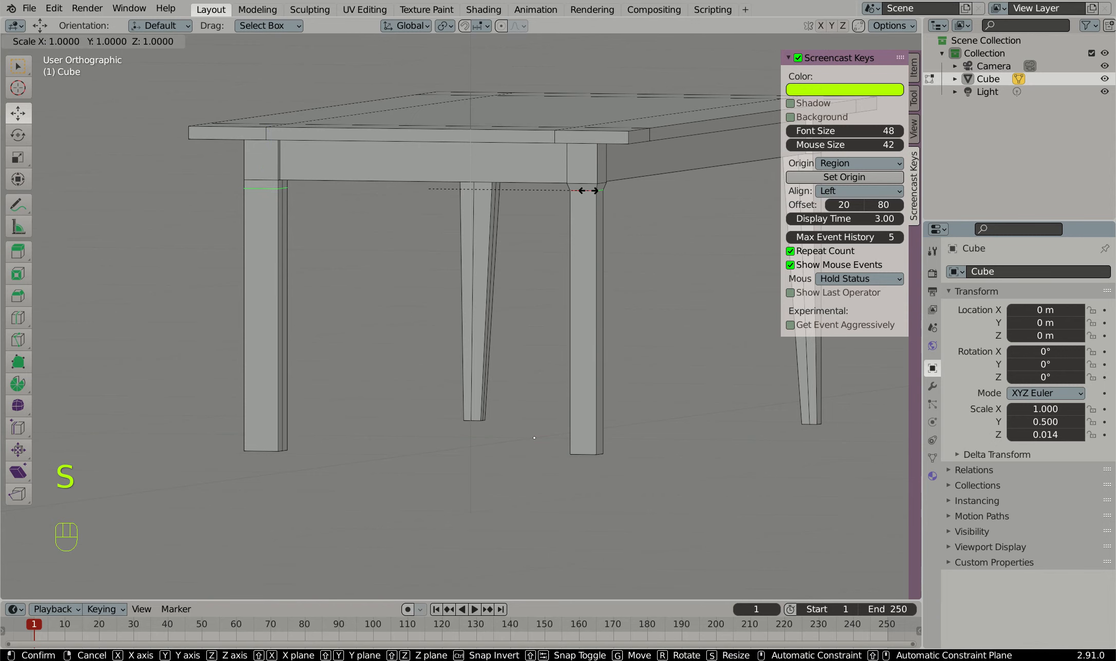
key("z")
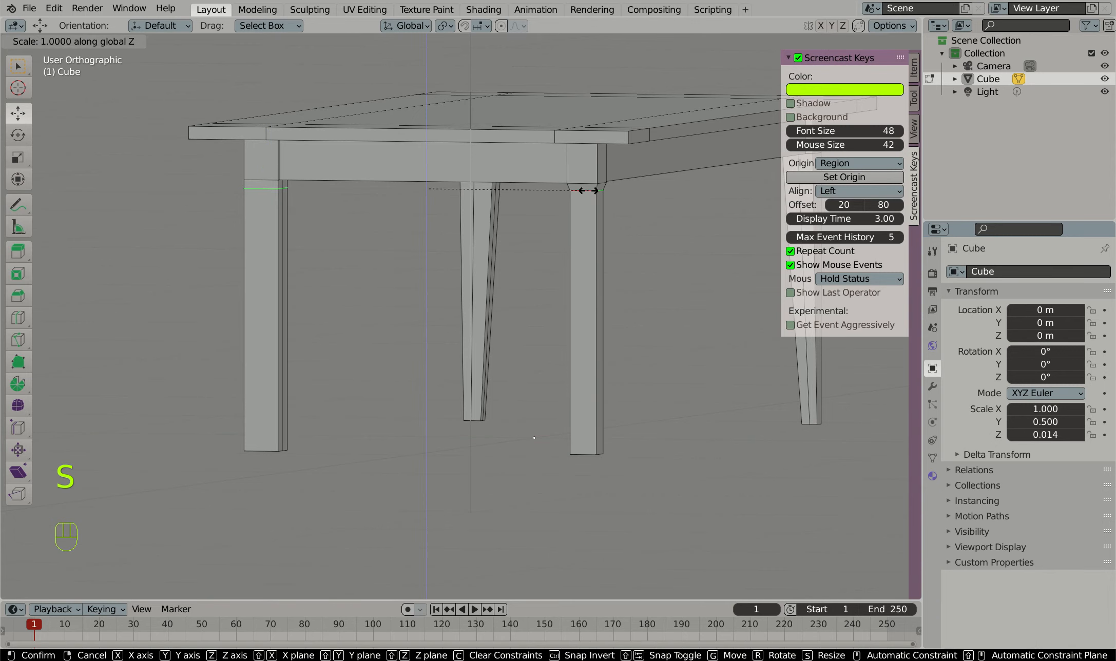
left_click(588, 191)
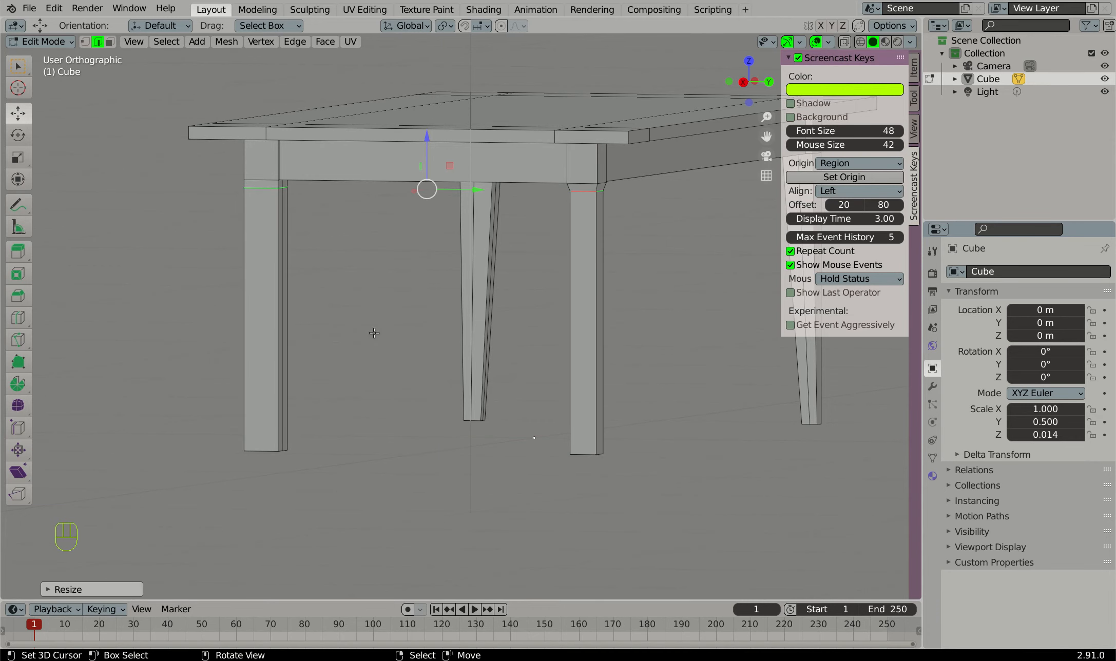
Select the thick leg's side faces below the new loop and shrink them inward with Shrink/Fatten, using an offset of about -0.0315 m
left_click(109, 42)
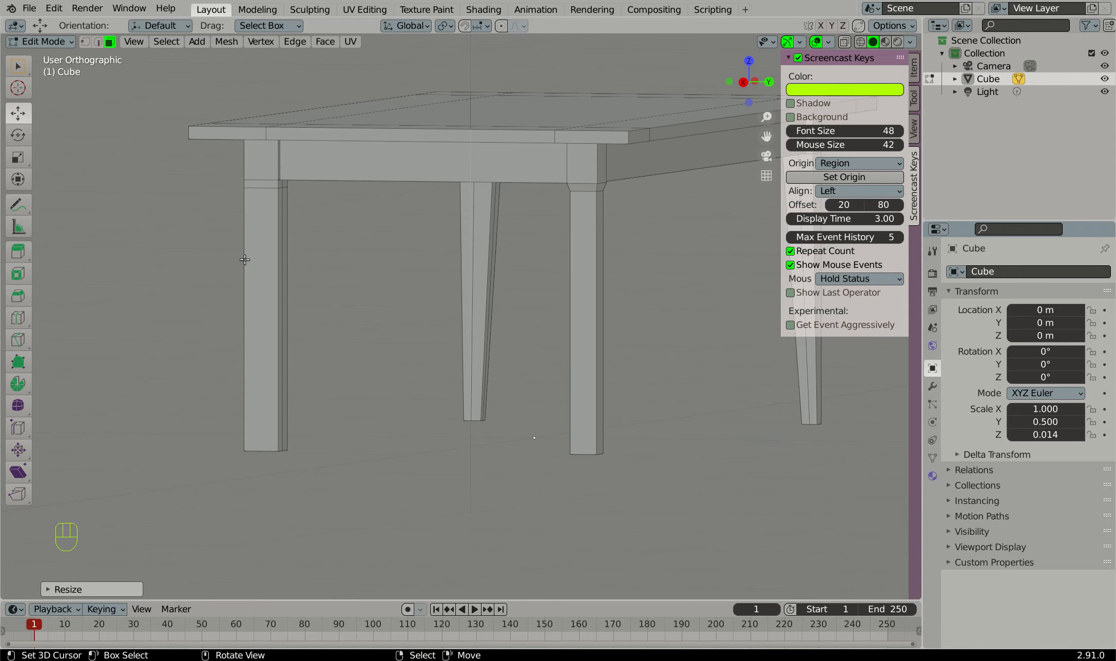
left_click(261, 269)
left_click(275, 276, "alt")
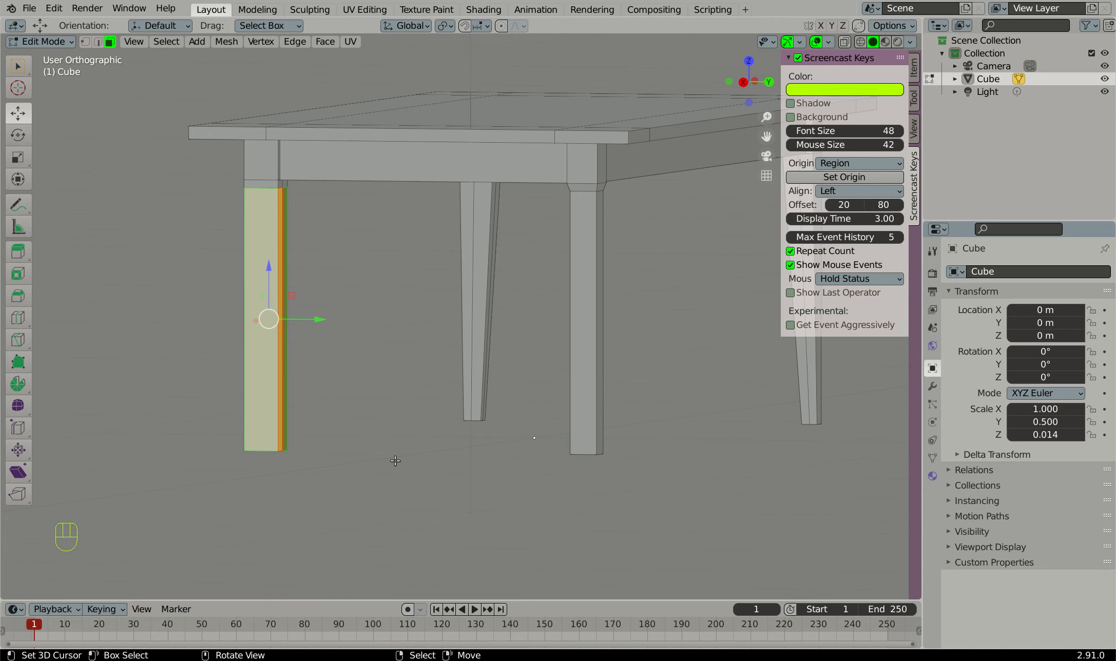
key("alt")
key("alt")
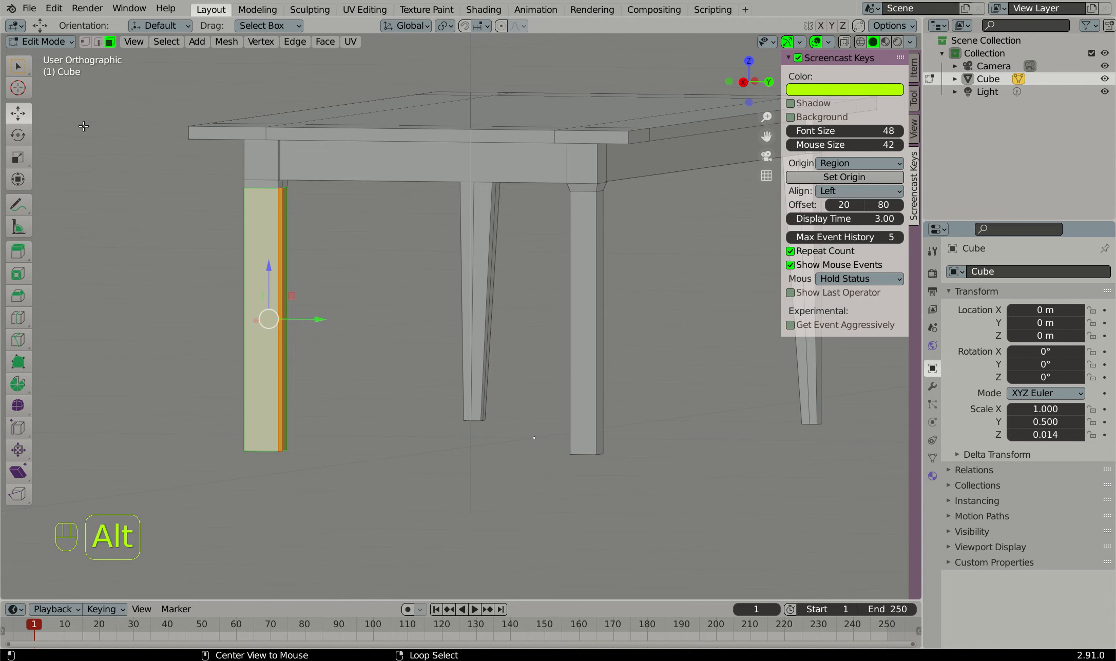
key("alt+s")
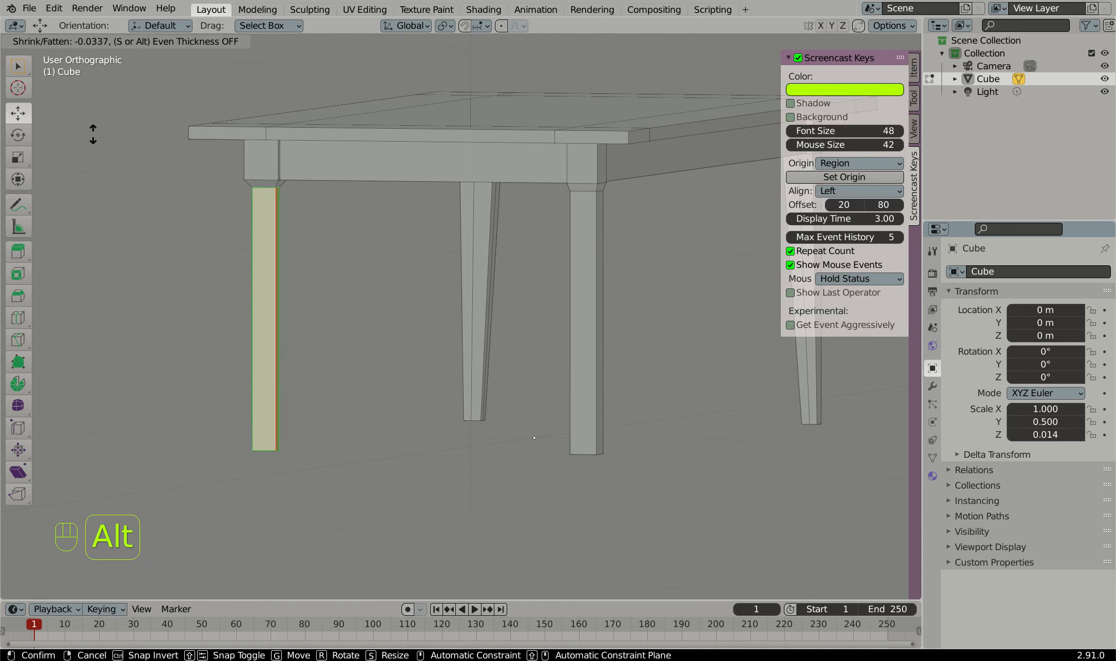
left_click(91, 133)
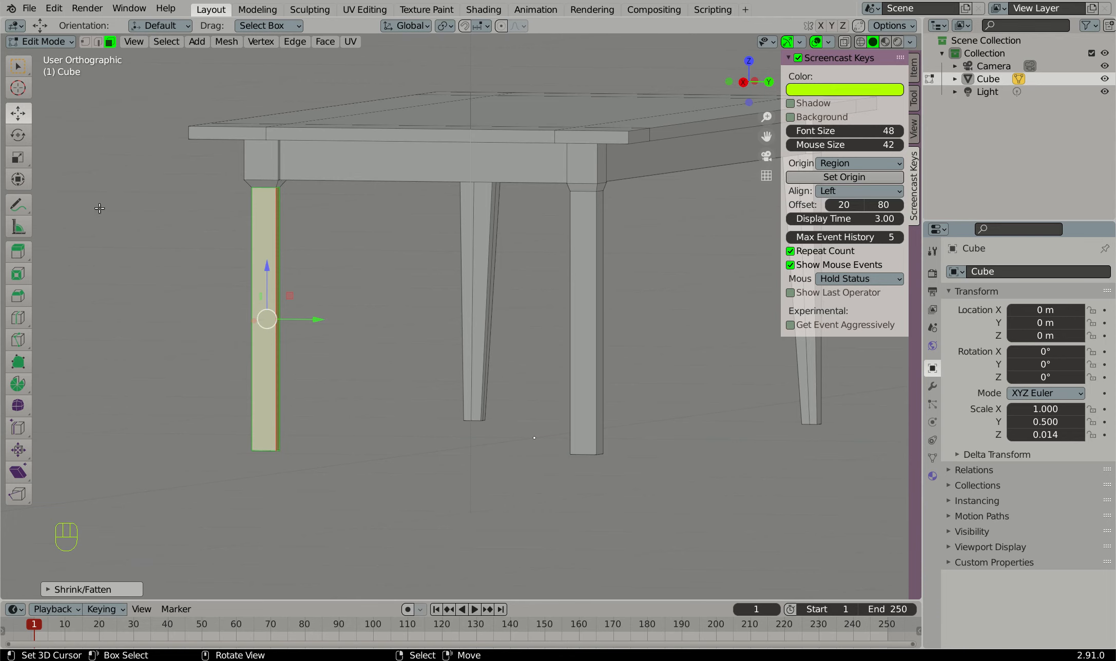
left_click(80, 589)
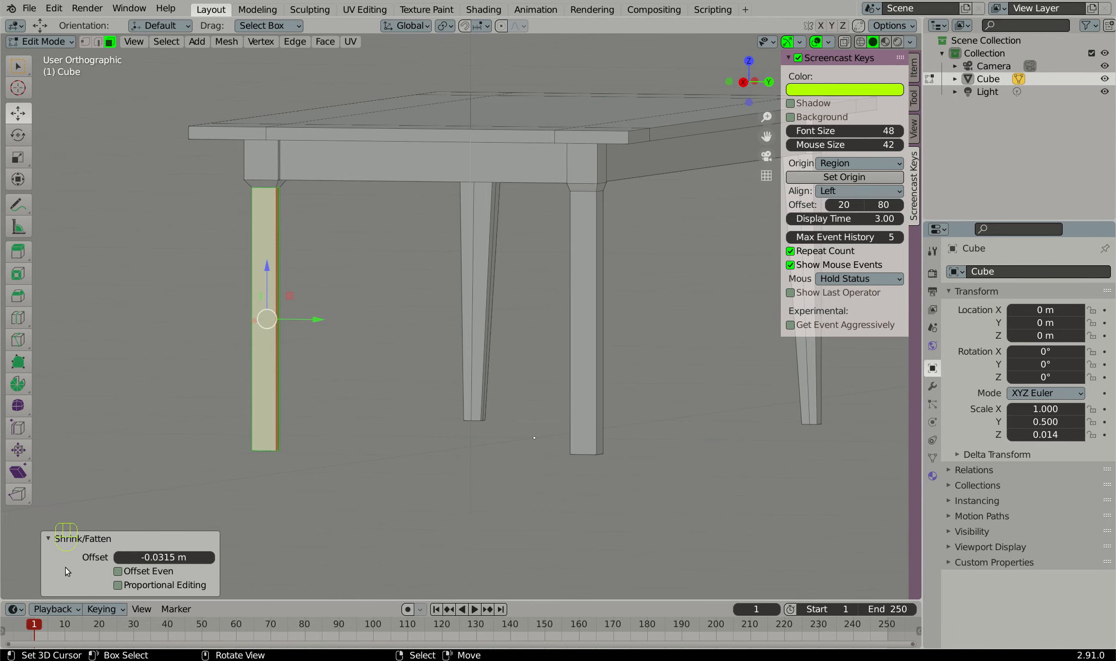
Examine the slimmed legs and the whole table from several angles
scroll(294, 365, "down", 3)
middle_click_drag(293, 366, 137, 377)
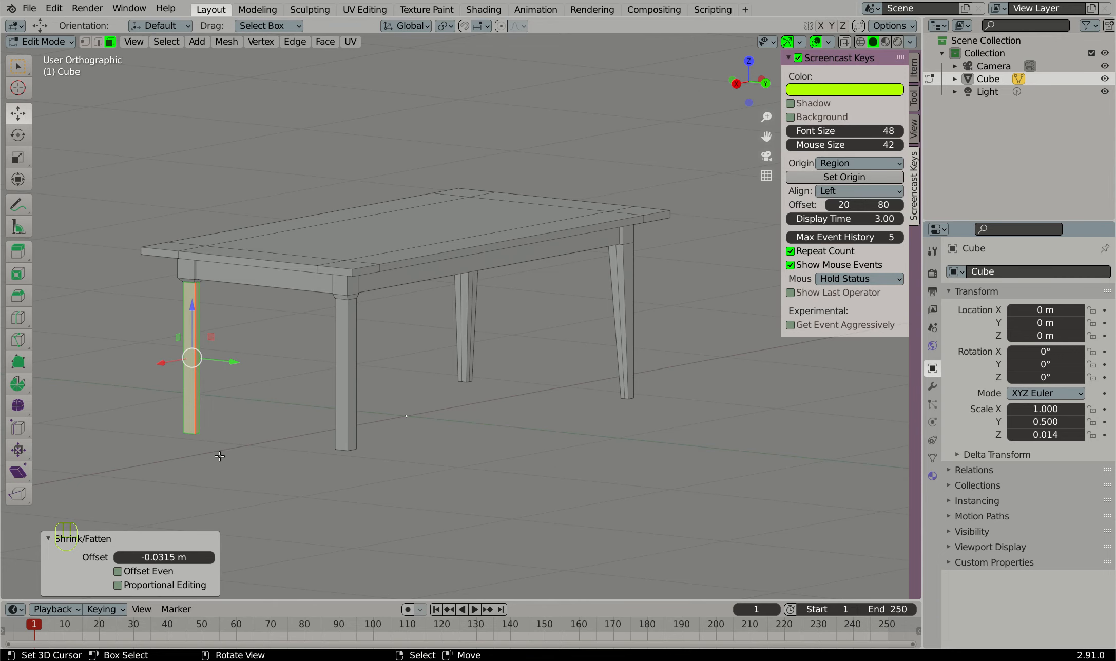
scroll(226, 411, "down", 5)
middle_click_drag(230, 408, 199, 371)
scroll(197, 367, "up", 4)
scroll(198, 367, "up", 3)
middle_click_drag(208, 275, 139, 318)
scroll(139, 319, "down", 1)
scroll(219, 331, "up", 2)
middle_click_drag(220, 331, 171, 290)
scroll(174, 324, "up", 3)
scroll(225, 237, "down", 5)
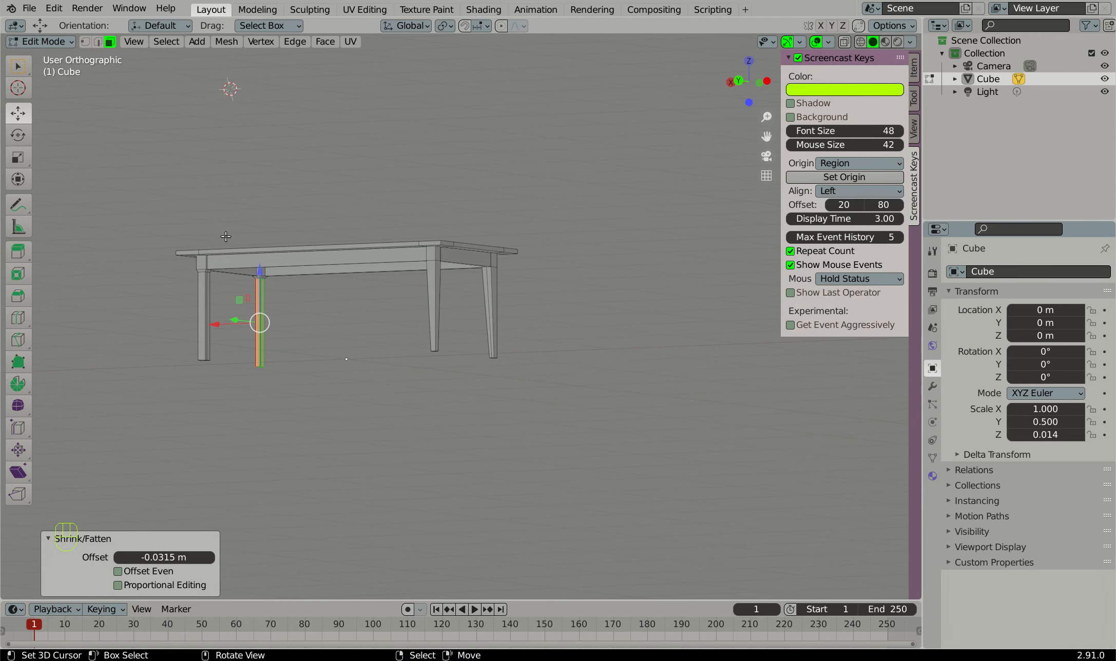
In front orthographic view, fatten the selected leg faces with Shrink/Fatten to match the width of the leg behind
key("KP_1")
scroll(619, 218, "up", 3)
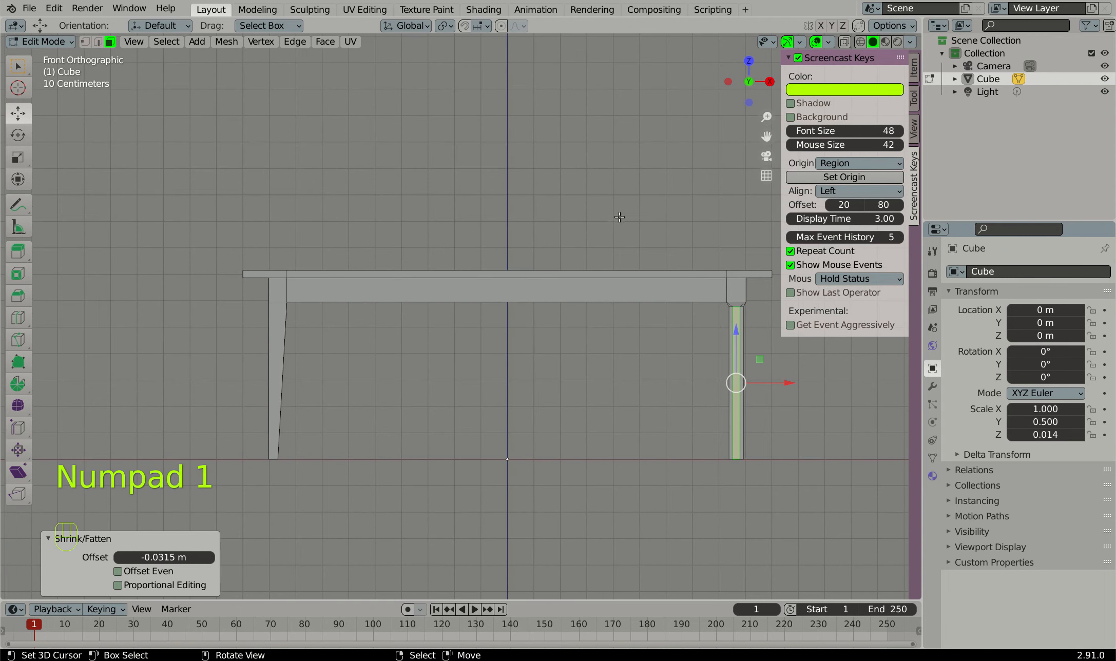
middle_click_drag(622, 229, 360, 204, "shift")
scroll(555, 382, "up", 4)
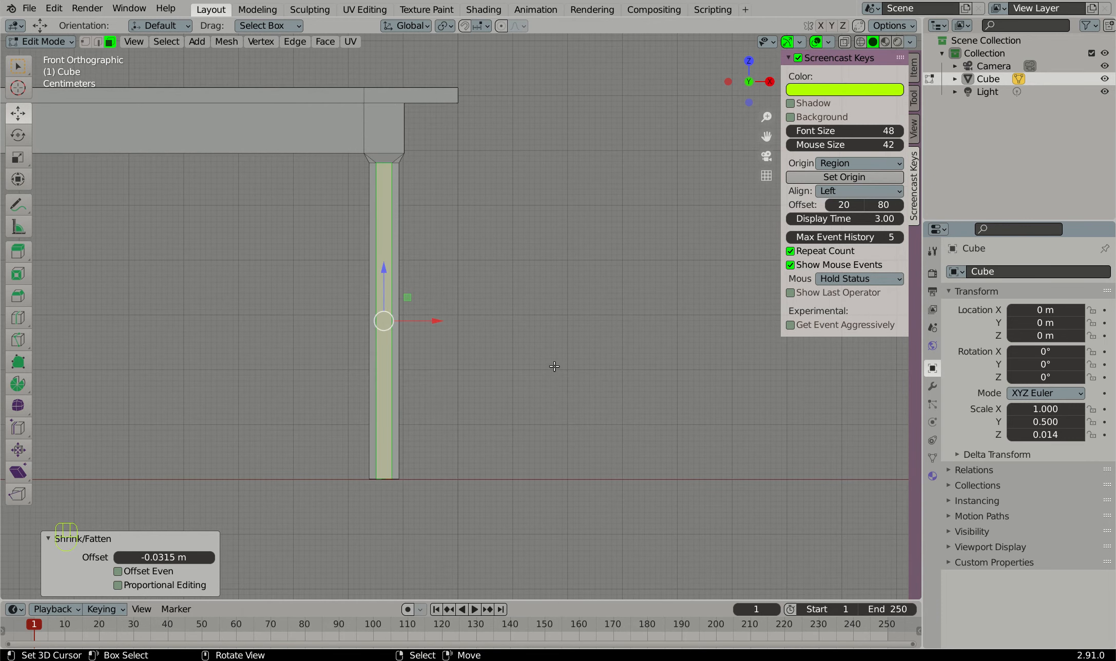
key("alt")
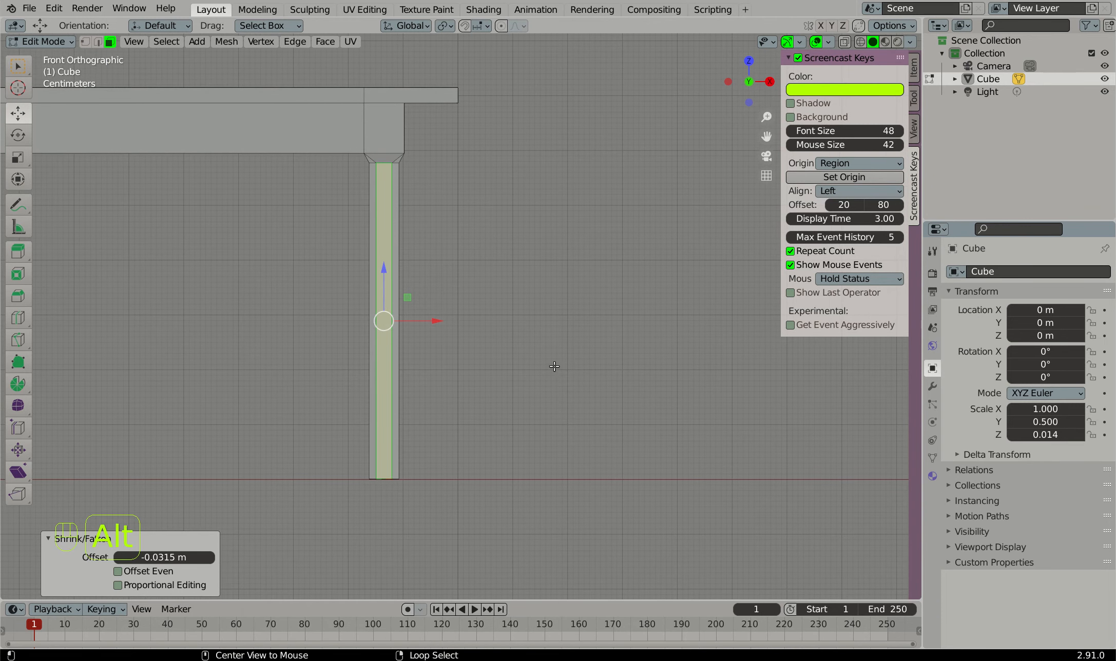
key("alt+s")
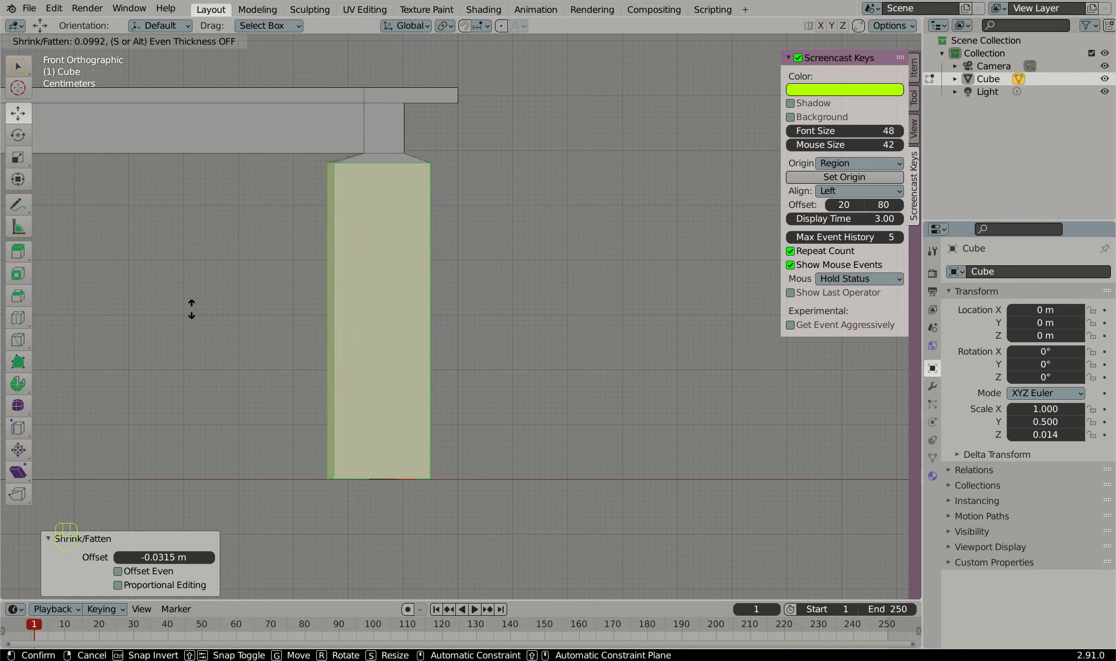
left_click(262, 332)
Add a single centred loop cut across the tabletop and the long front apron, with a slide factor of 0
middle_click_drag(148, 336, 110, 218)
scroll(109, 217, "up", 3)
left_click(143, 216)
scroll(136, 229, "down", 6)
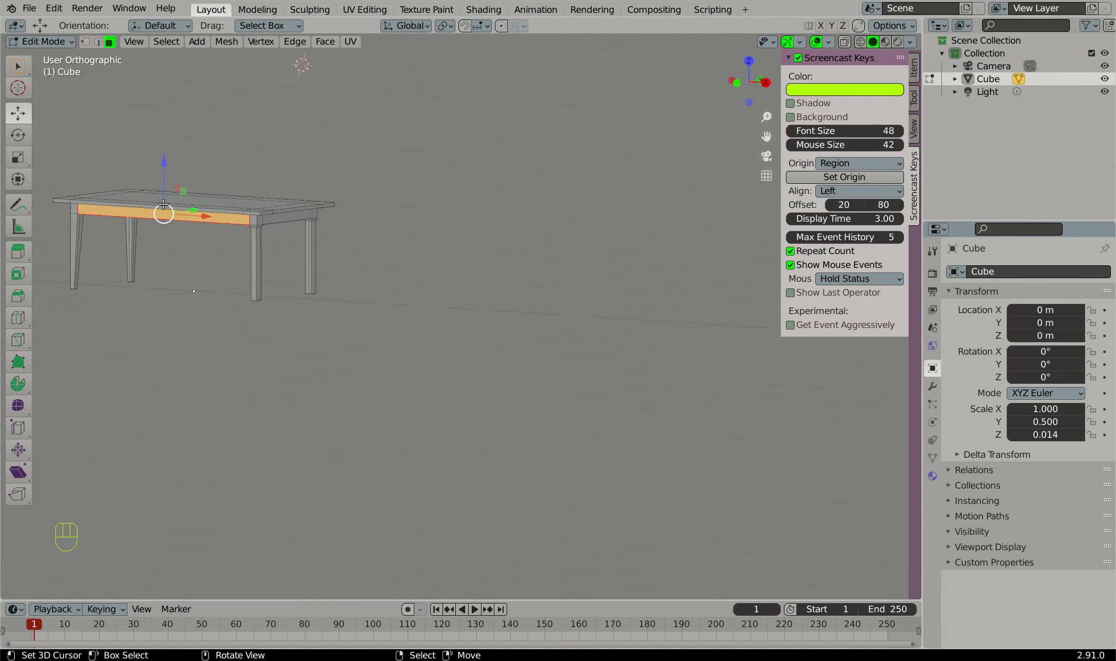
scroll(127, 237, "up", 3)
middle_click_drag(77, 222, 293, 192, "shift")
scroll(285, 189, "up", 6)
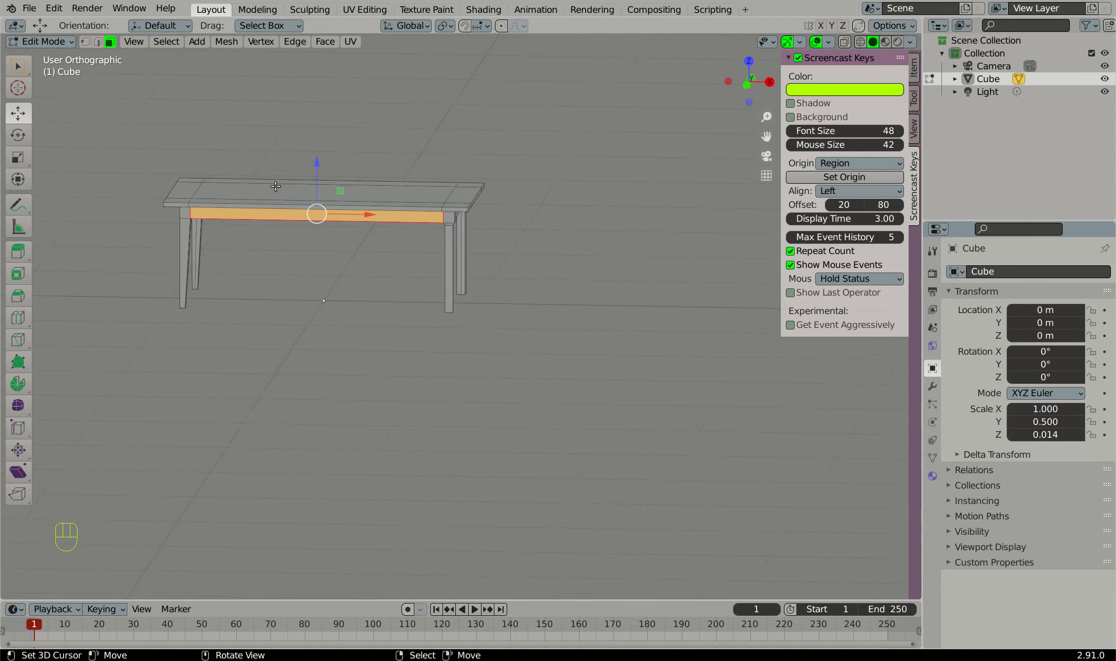
left_click(18, 318)
left_click(345, 238)
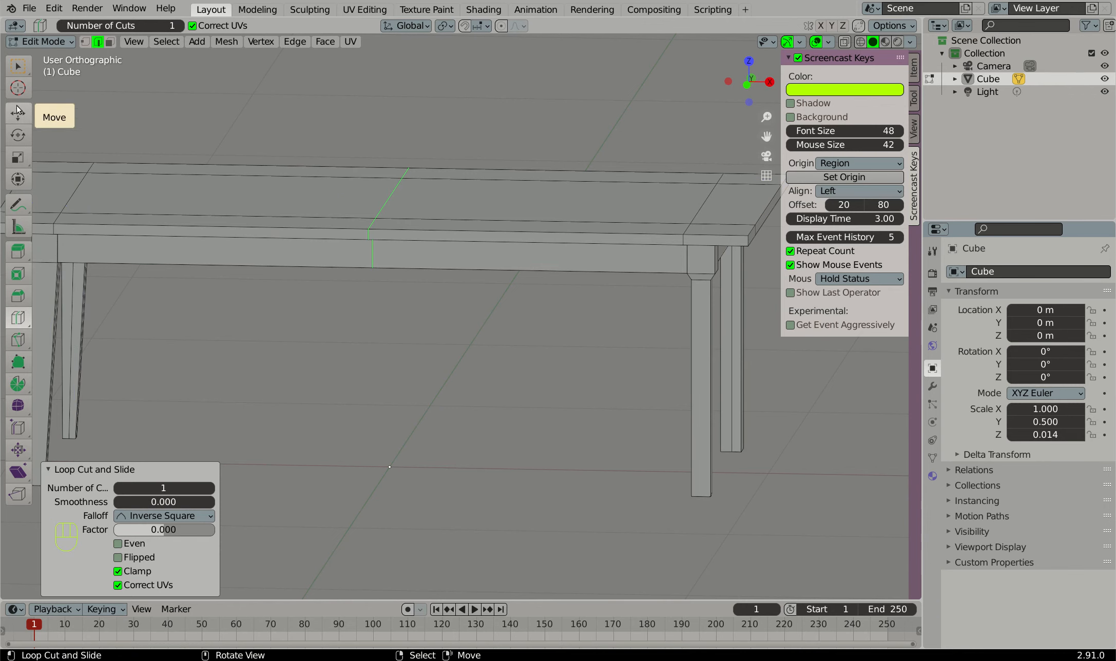
Inset the left half of the long front apron face with a thickness of about 0.027 m
left_click(18, 275)
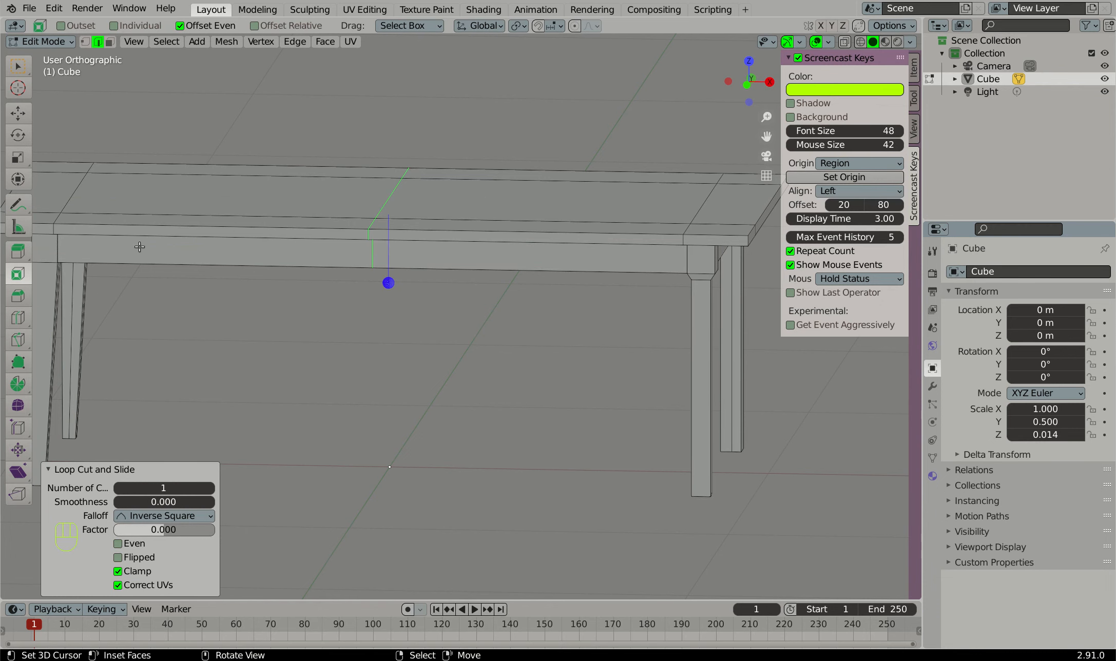
left_click(110, 43)
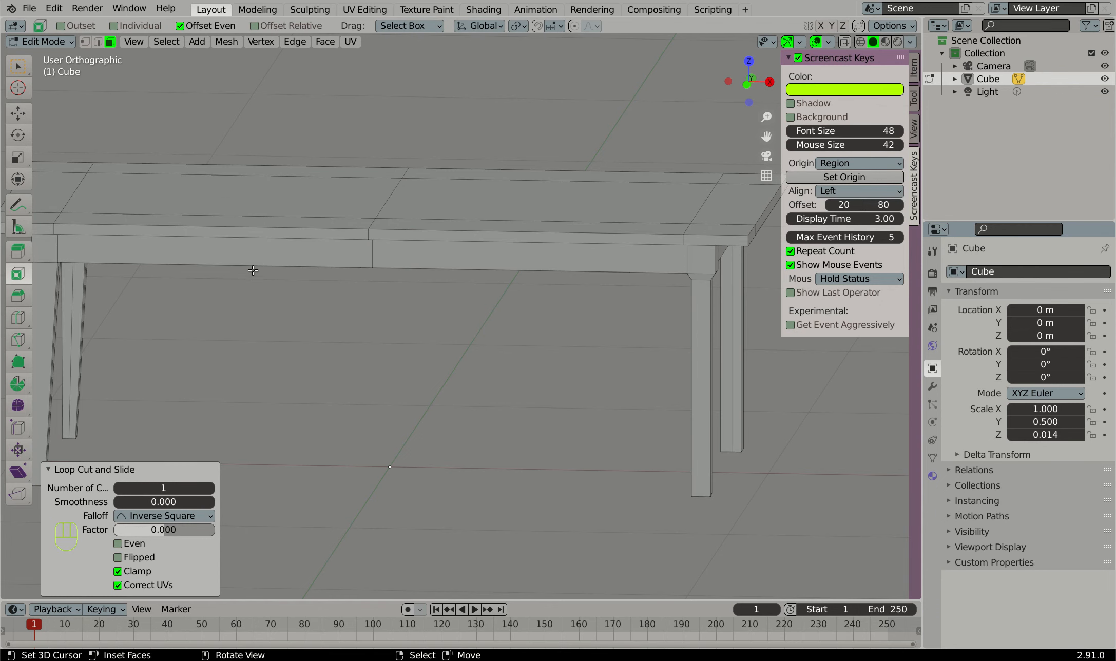
left_click(256, 252)
middle_click_drag(242, 289, 216, 257)
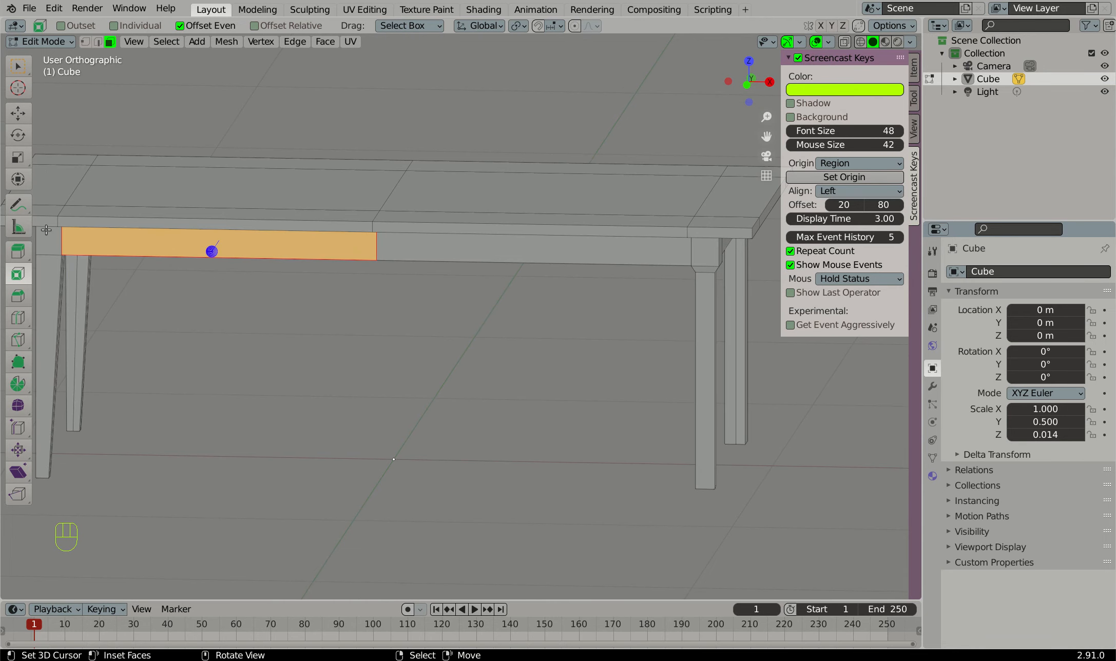
scroll(138, 237, "down", 3)
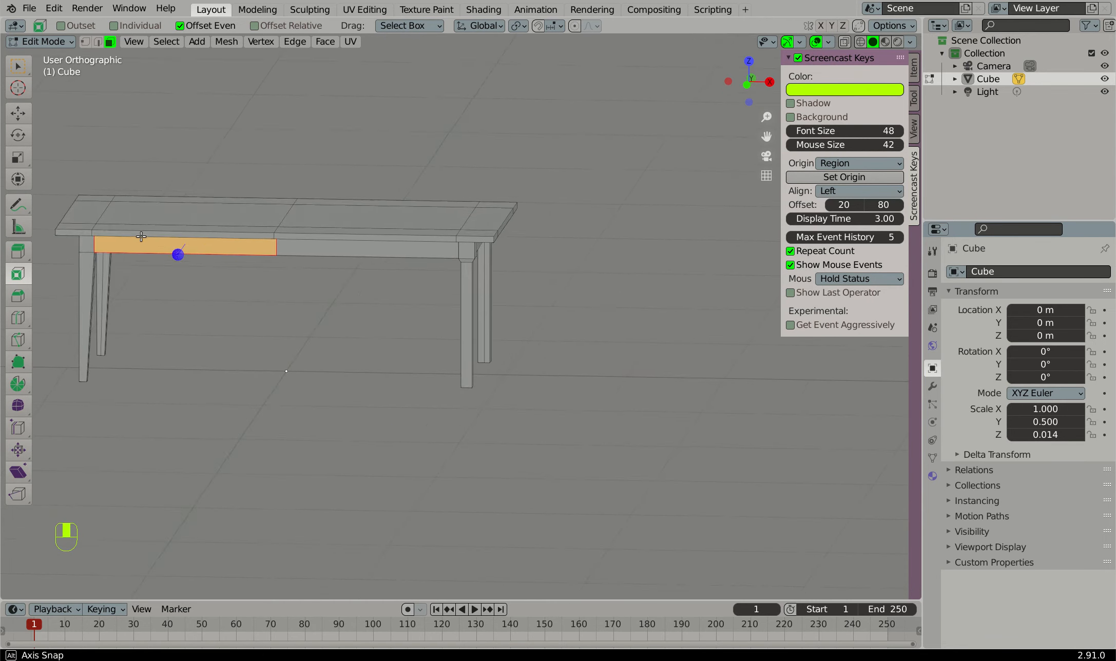
scroll(133, 223, "up", 3)
key("i")
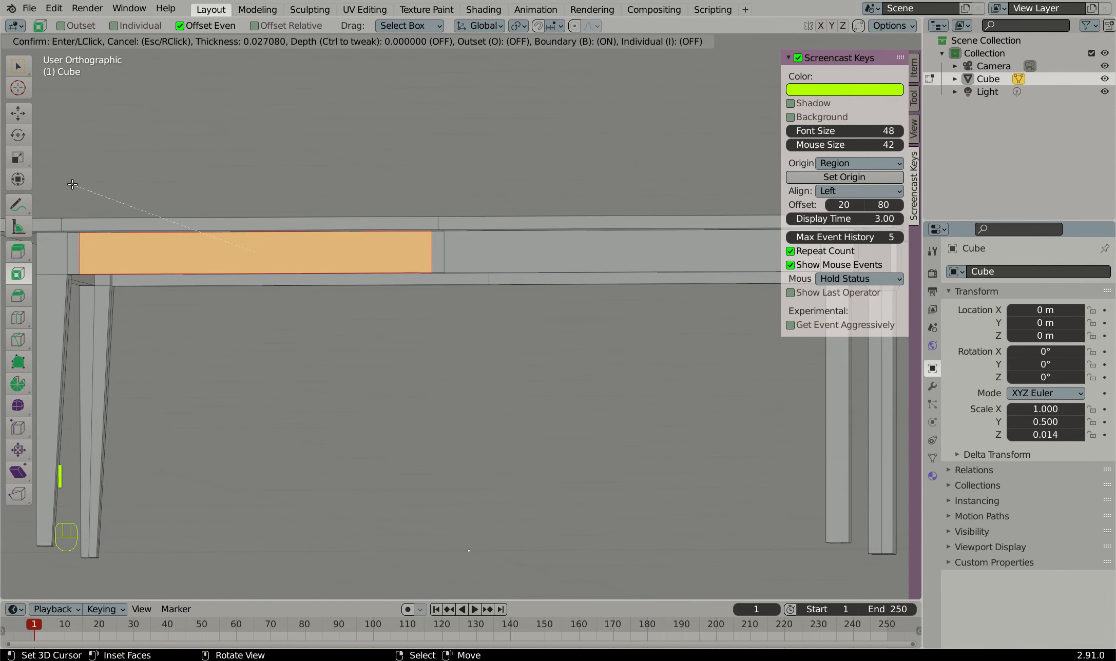
left_click(72, 184)
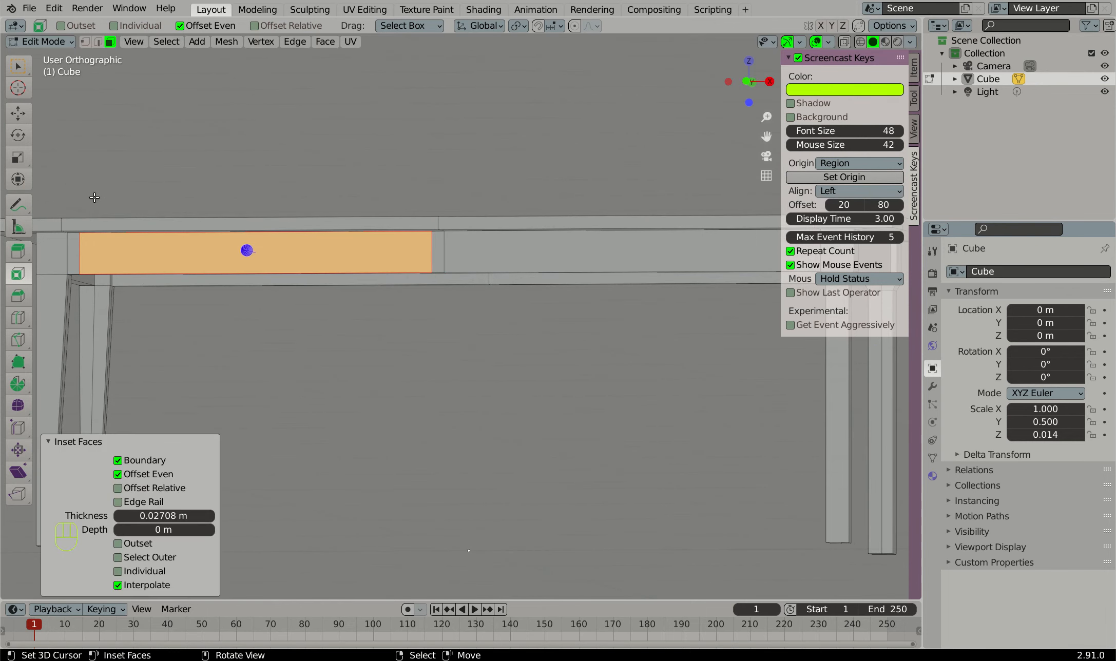
Scale the inset face on the left half of the front apron along Z by about 0.688
scroll(184, 254, "up", 4)
mouse_move(184, 254)
middle_mouse_down()
mouse_move(199, 200)
mouse_move(174, 234)
middle_mouse_up()
scroll(183, 253, "down", 7)
scroll(182, 243, "up", 3)
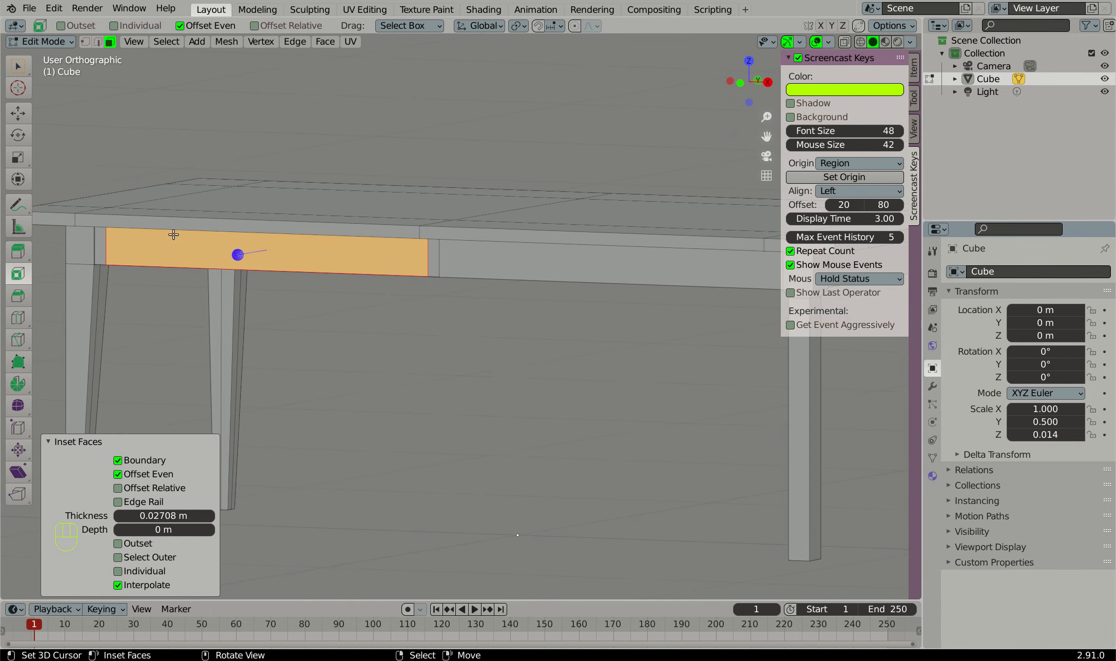
left_click(18, 113)
scroll(267, 204, "up", 1)
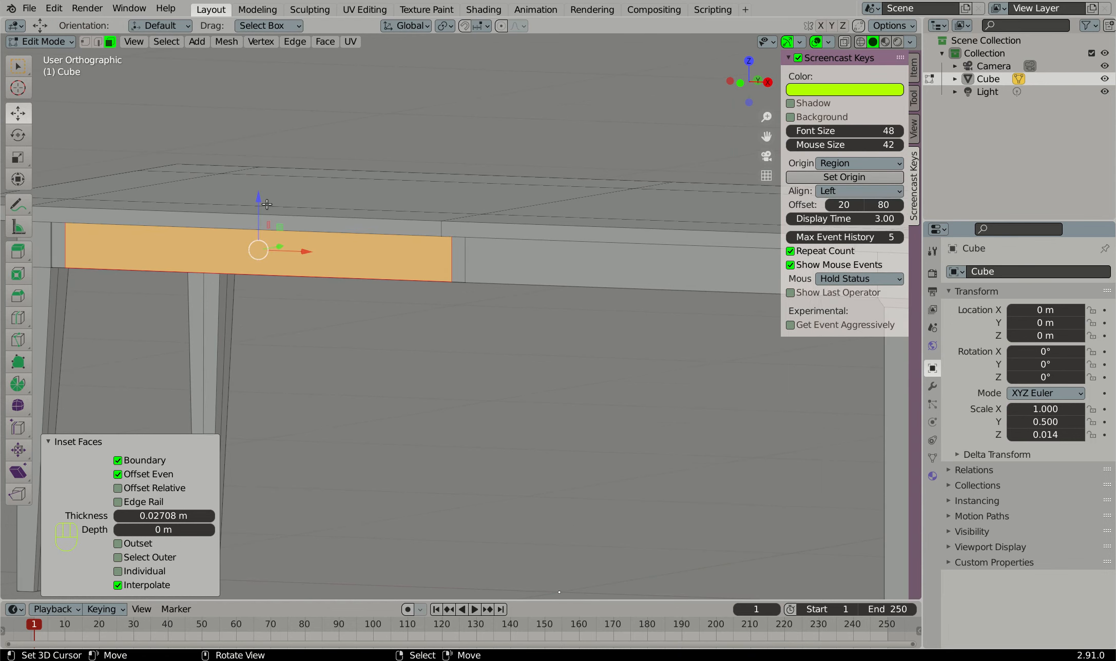
left_click(18, 157)
left_click_drag(260, 206, 257, 216)
Extrude the narrowed inset face by about 0.0027 m along its normal to form a drawer front
scroll(349, 326, "down", 4)
middle_click_drag(375, 313, 342, 306)
scroll(367, 253, "up", 3)
middle_click_drag(364, 257, 354, 280)
scroll(329, 369, "up", 3)
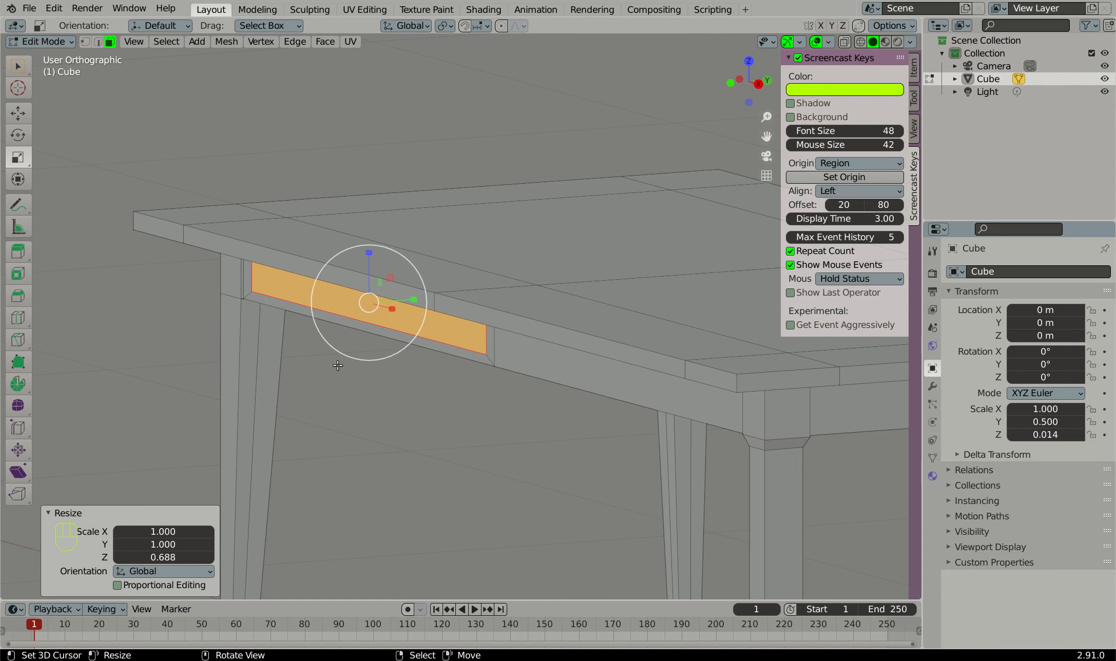
key("e")
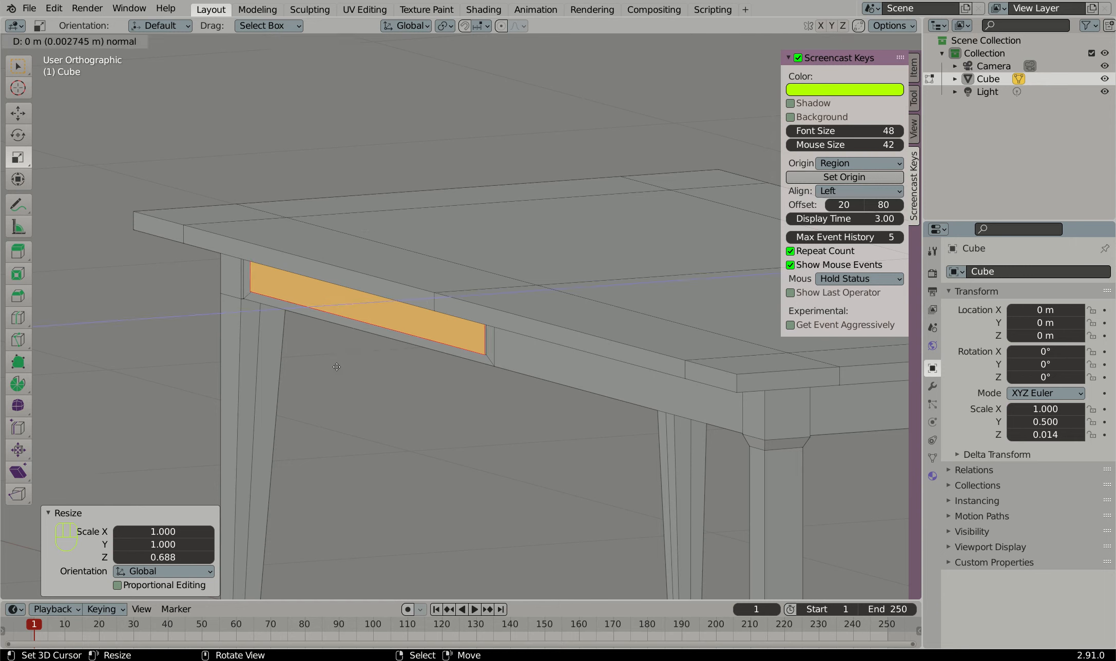
left_click(336, 367)
middle_click_drag(295, 370, 266, 355)
scroll(271, 348, "up", 5)
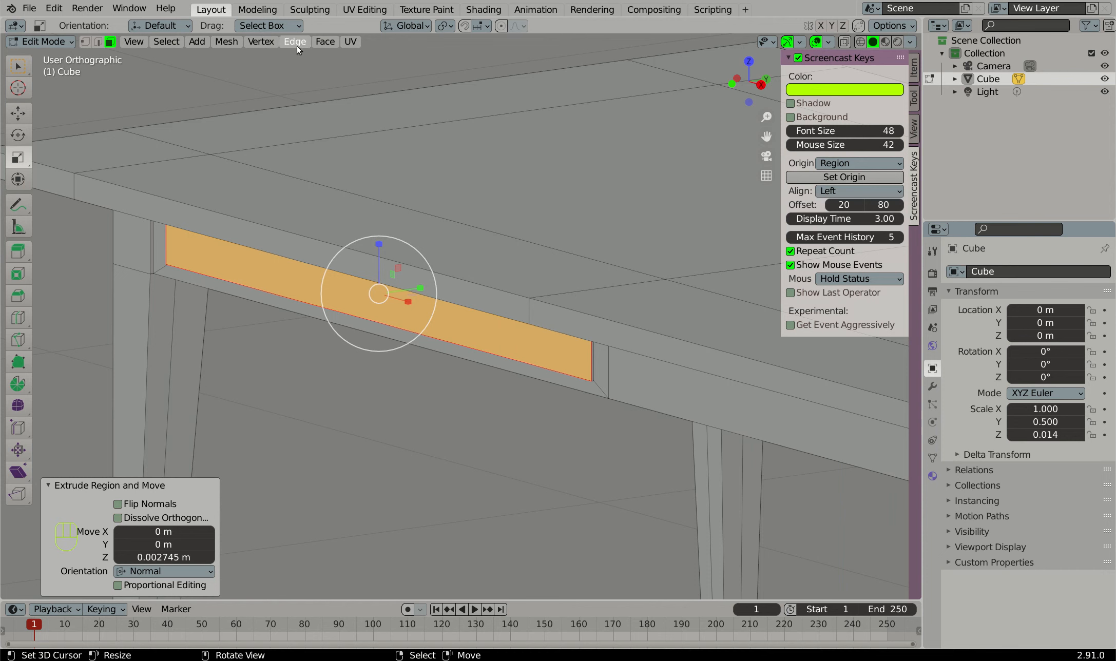
Add an ico sphere with 2 subdivisions and 1 m radius, and scale it uniformly by about 0.038 as a drawer knob
left_click(196, 43)
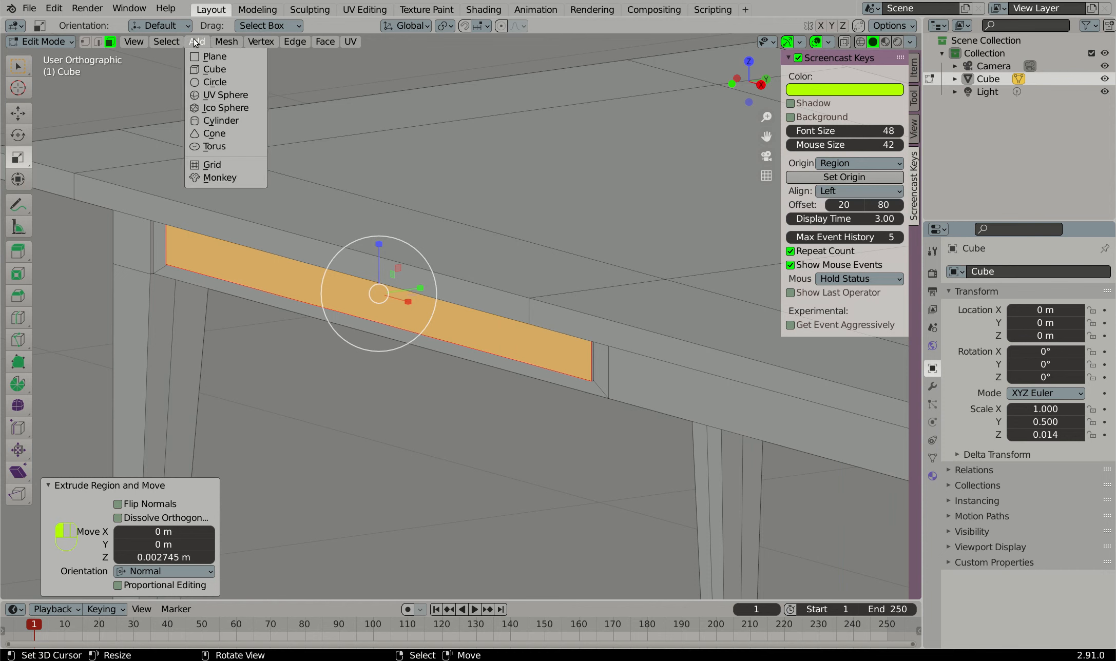
left_click(226, 108)
scroll(465, 179, "down", 6)
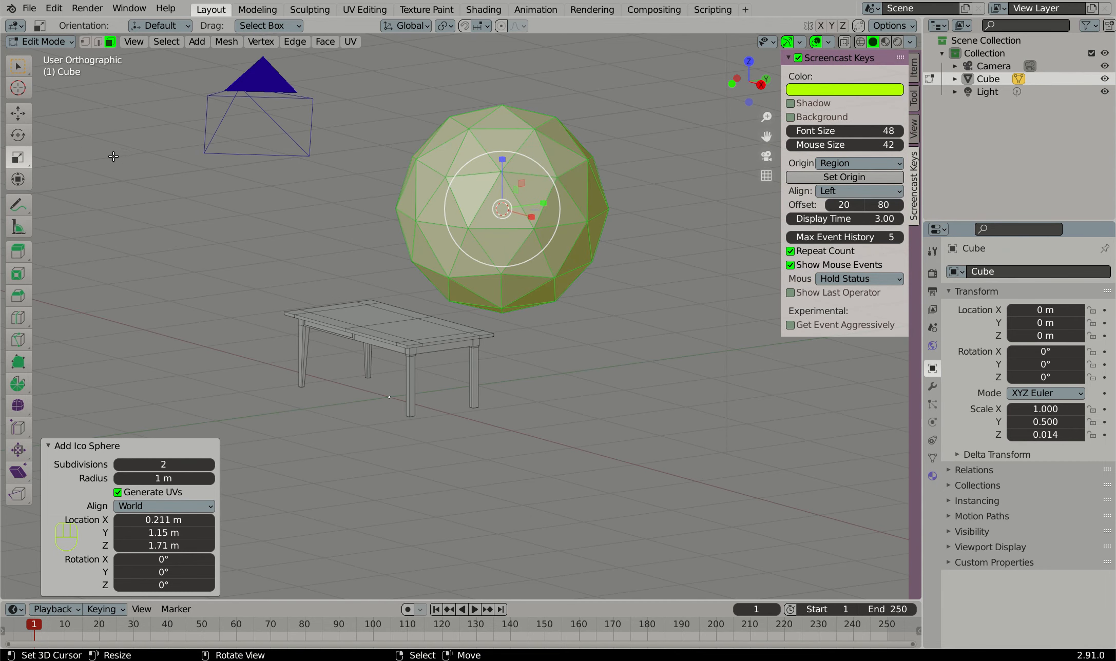
key("s")
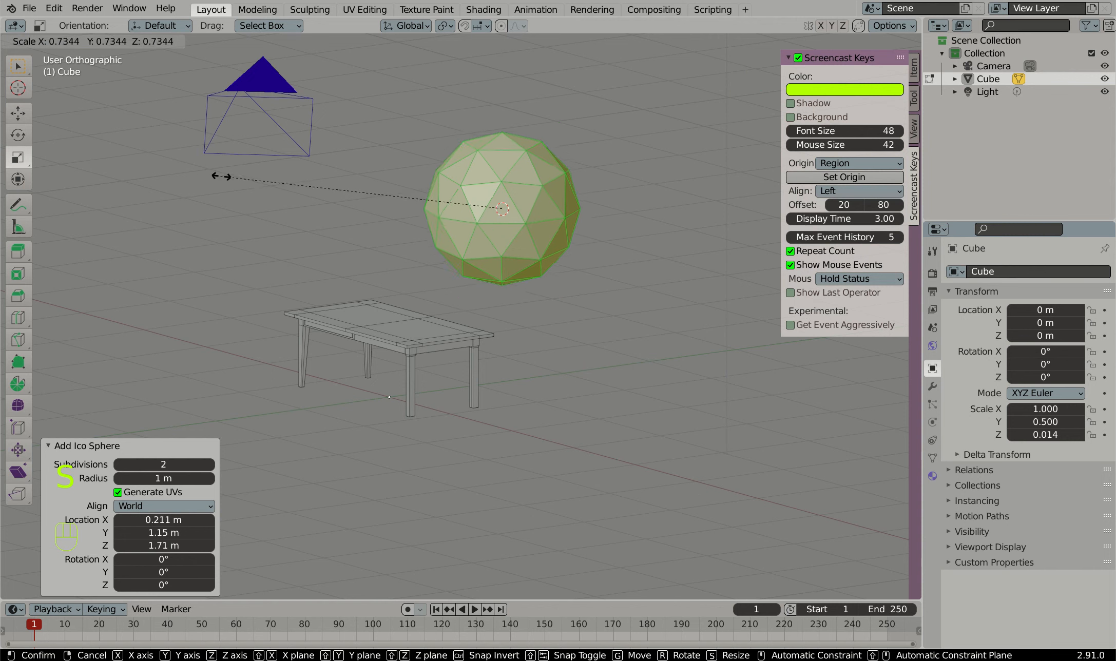
left_click(488, 206)
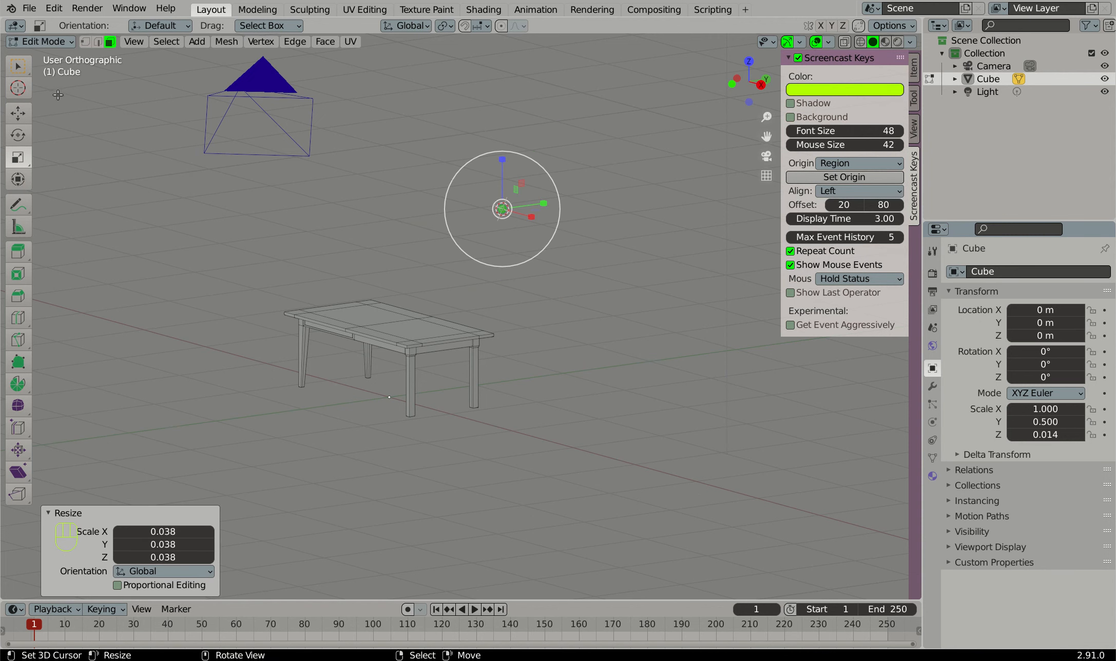
Move the small sphere about -2.07 m along Y, in front of the table
left_click(21, 68)
left_click(18, 112)
left_click_drag(544, 204, 285, 180)
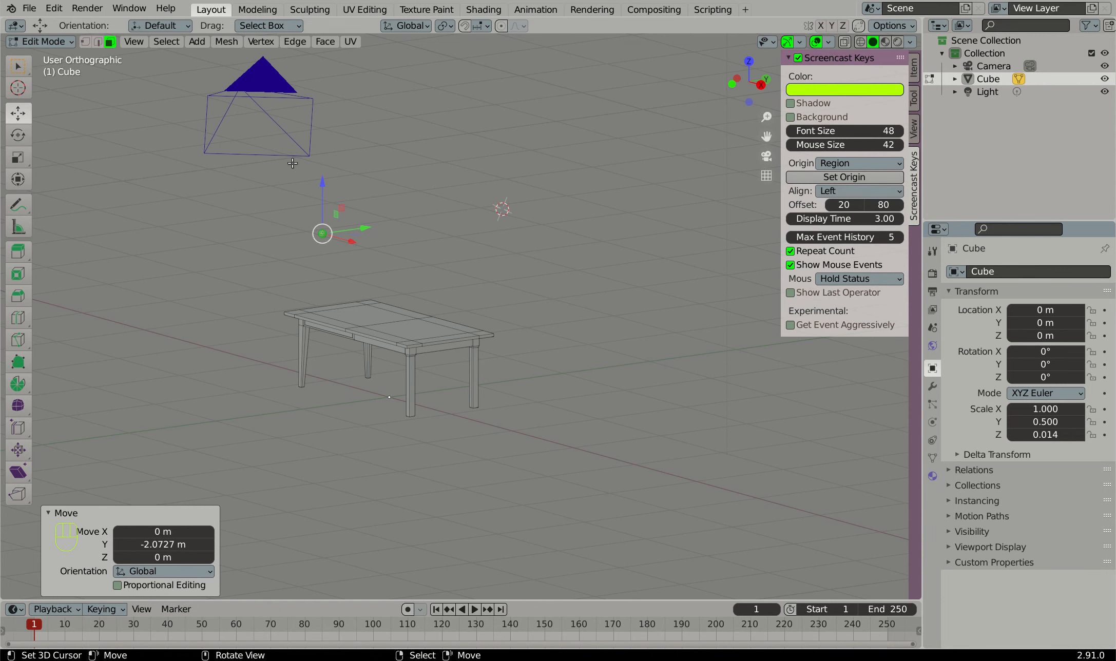
In front orthographic view, lower the sphere to the drawer front's height and shift it about -0.64 m along X onto the drawer
key("KP_1")
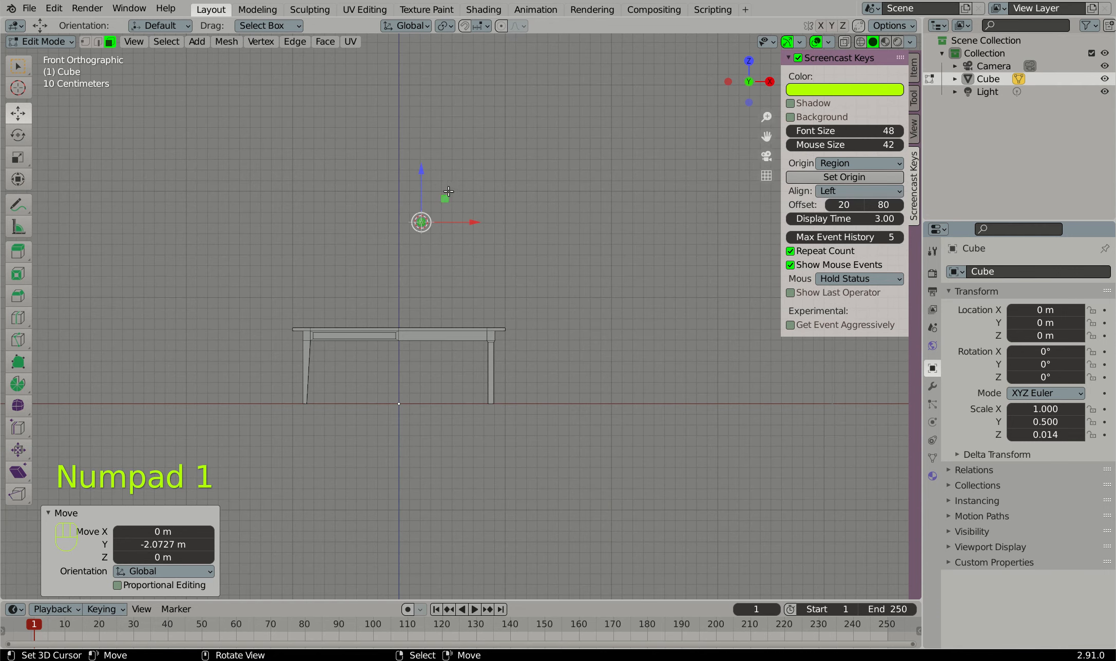
left_click_drag(424, 171, 409, 284)
left_click(409, 284)
key("g")
key("x")
left_click(406, 336)
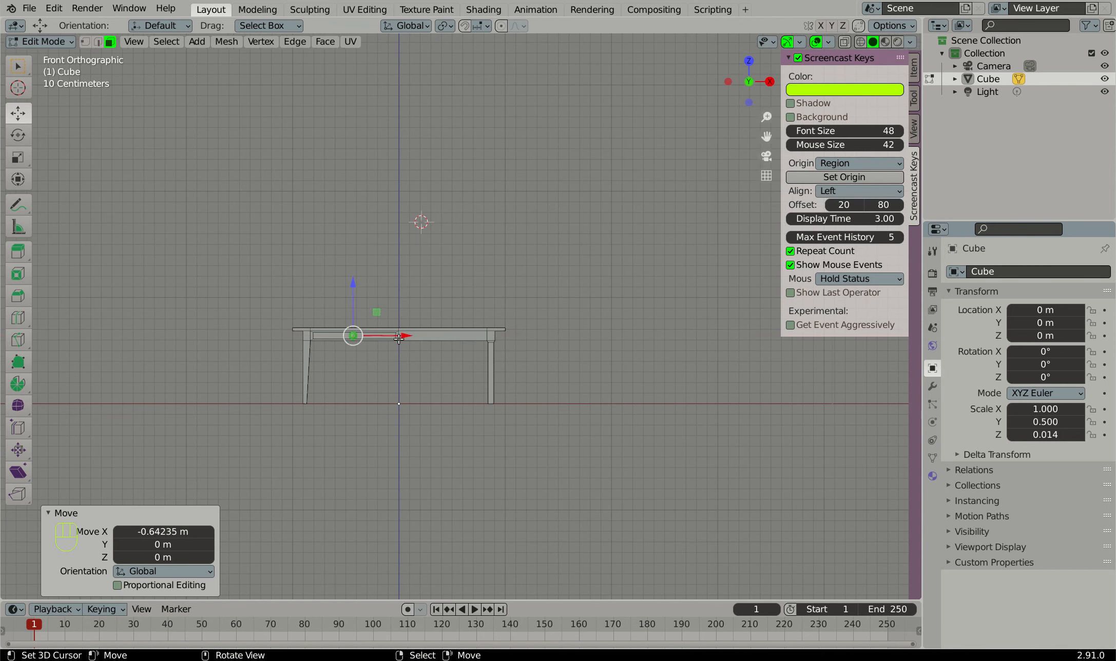
Scale the knob sphere uniformly by about 0.654 to fit within the drawer front's height
scroll(380, 326, "up", 8)
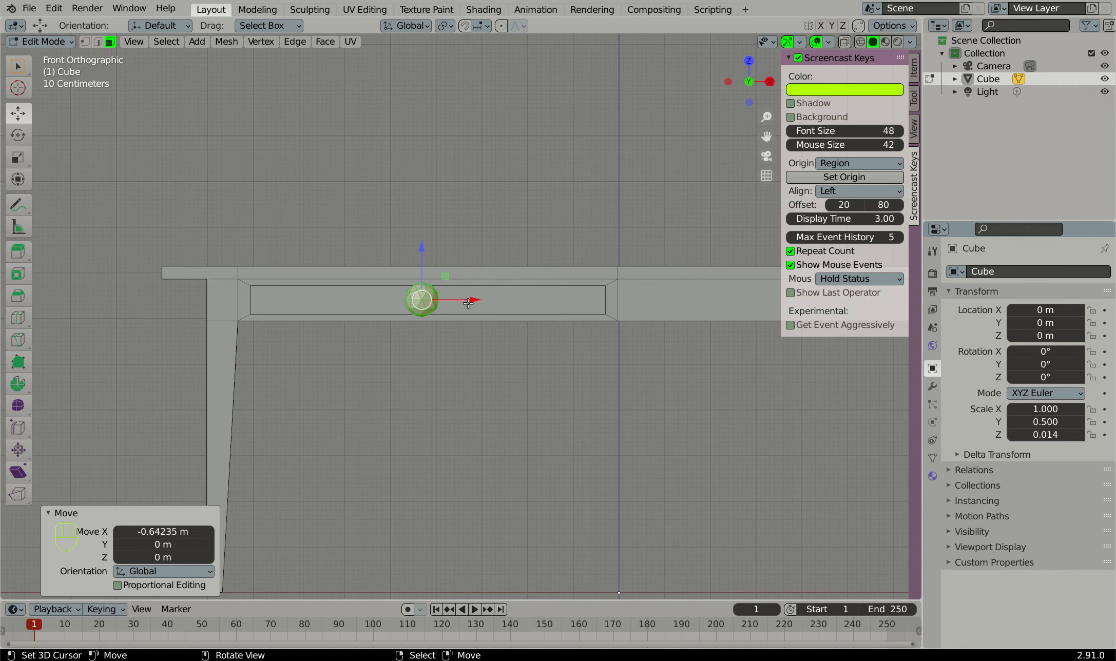
key("s")
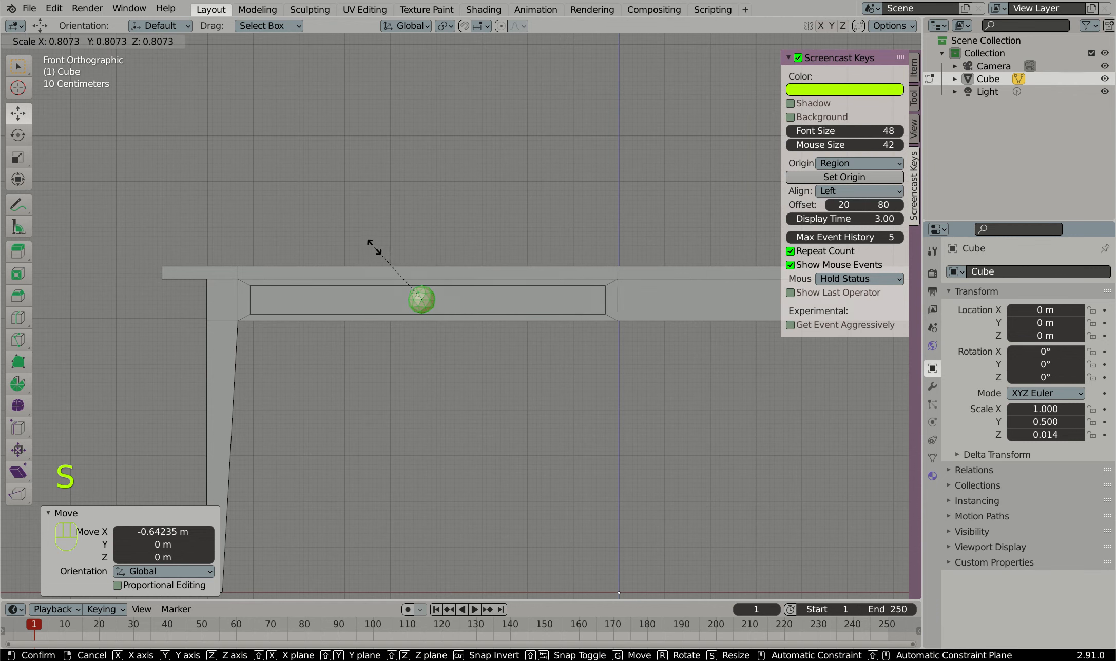
left_click(383, 256)
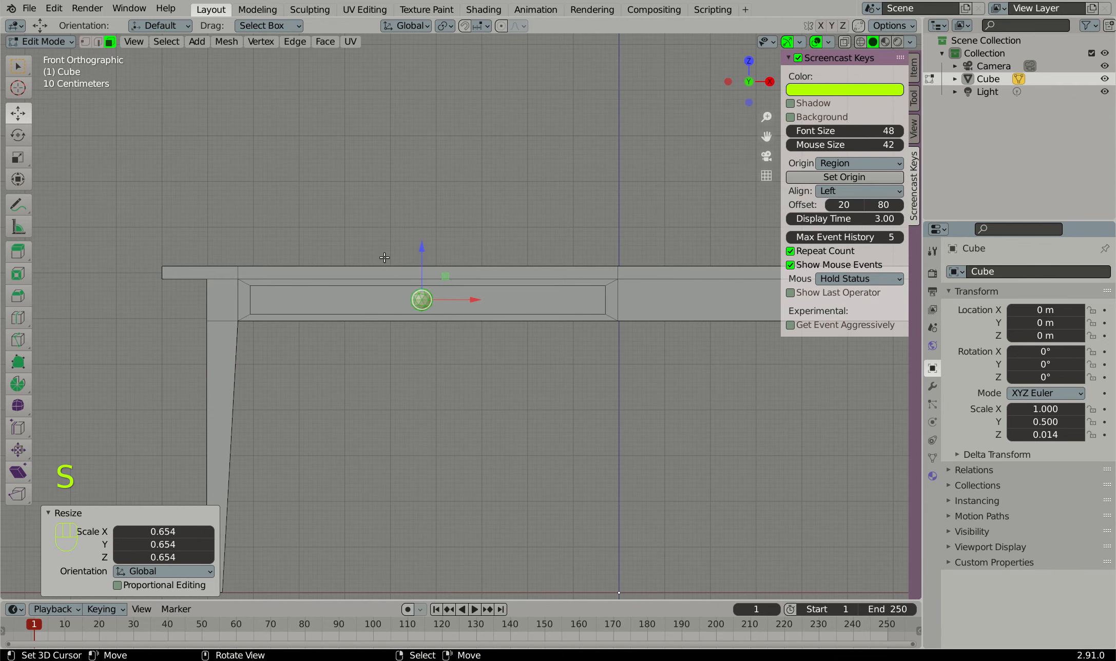
In right orthographic view, move the knob sphere about 0.498 m along Y against the drawer front
key("KP_3")
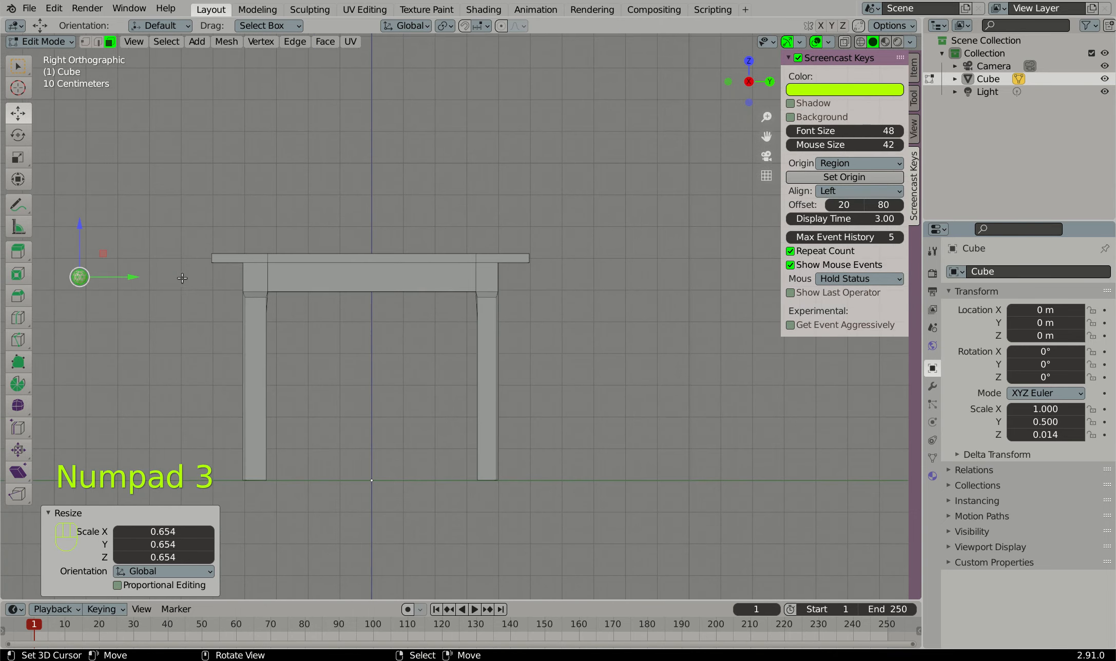
left_click_drag(128, 279, 292, 280)
middle_click_drag(292, 280, 342, 267)
scroll(205, 252, "down", 2)
middle_click_drag(213, 272, 251, 308)
scroll(257, 316, "up", 8)
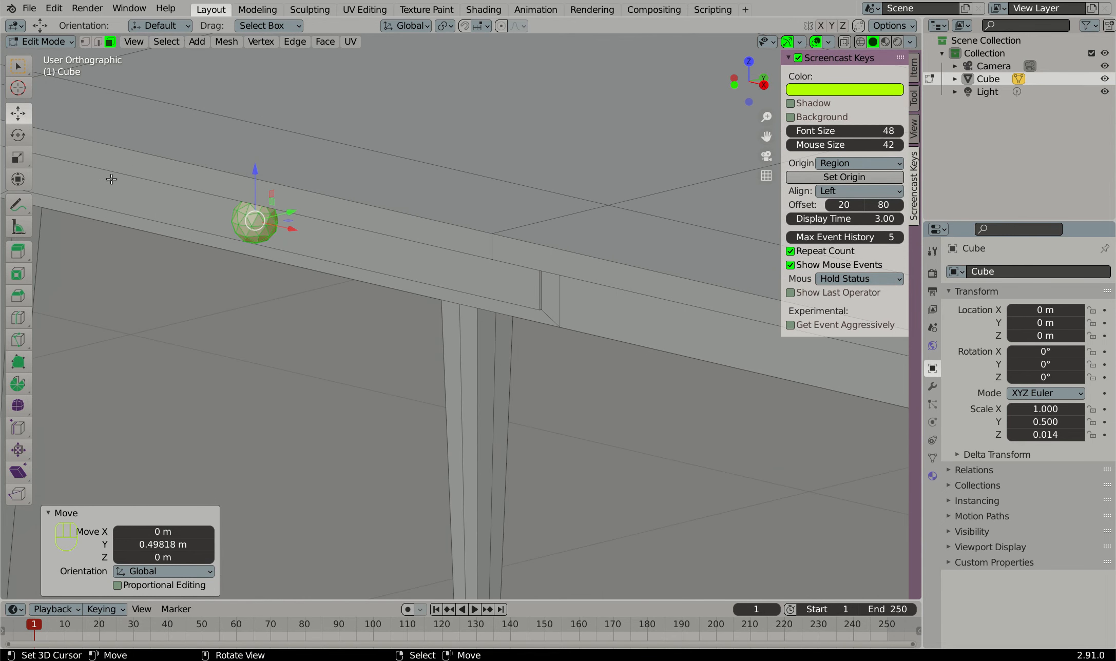
Shrink the knob sphere further with a uniform scale of about 0.79
key("s")
left_click(142, 205)
middle_click_drag(141, 206, 258, 266)
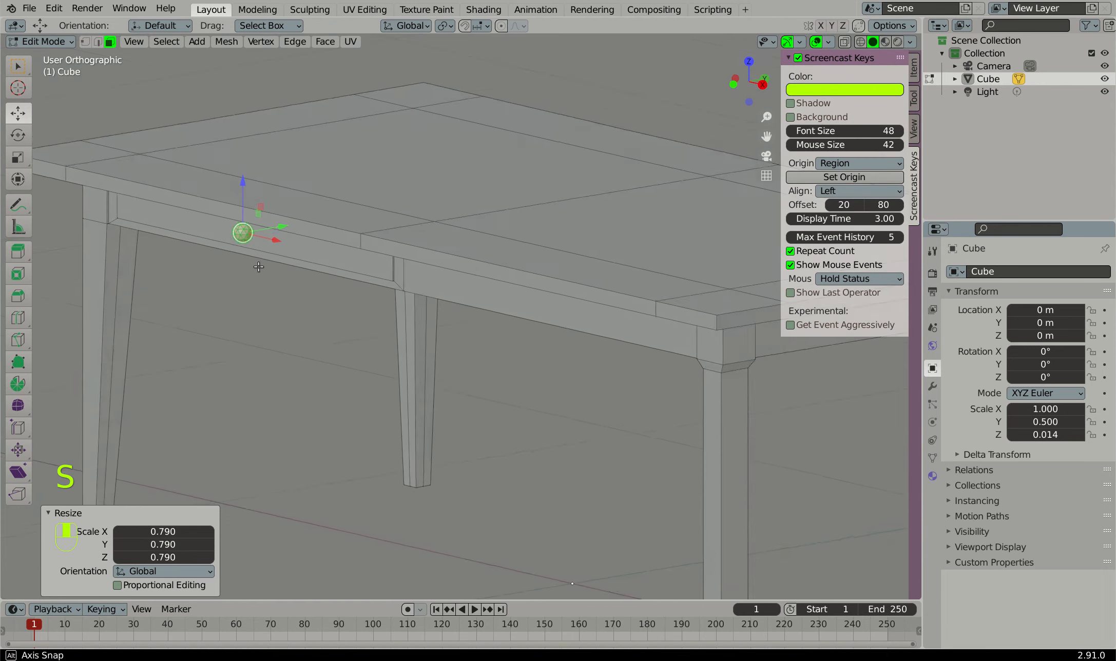
scroll(258, 266, "down", 4)
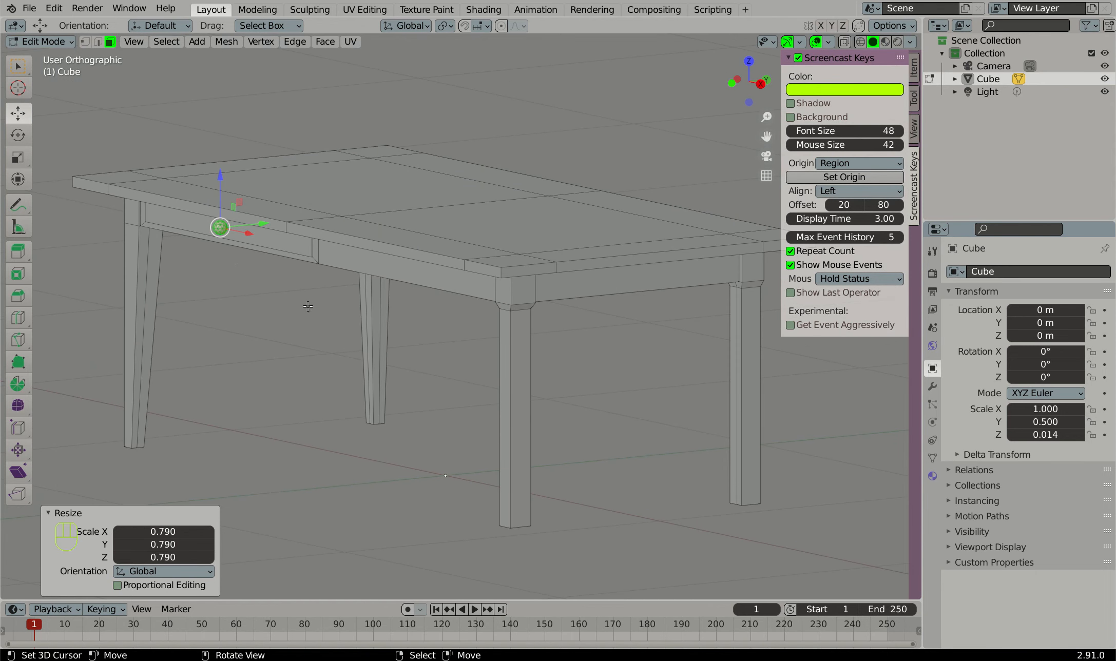
Inset the right half of the long front apron face with a thickness of about 0.030 m
middle_click_drag(298, 298, 326, 247)
scroll(381, 260, "up", 5)
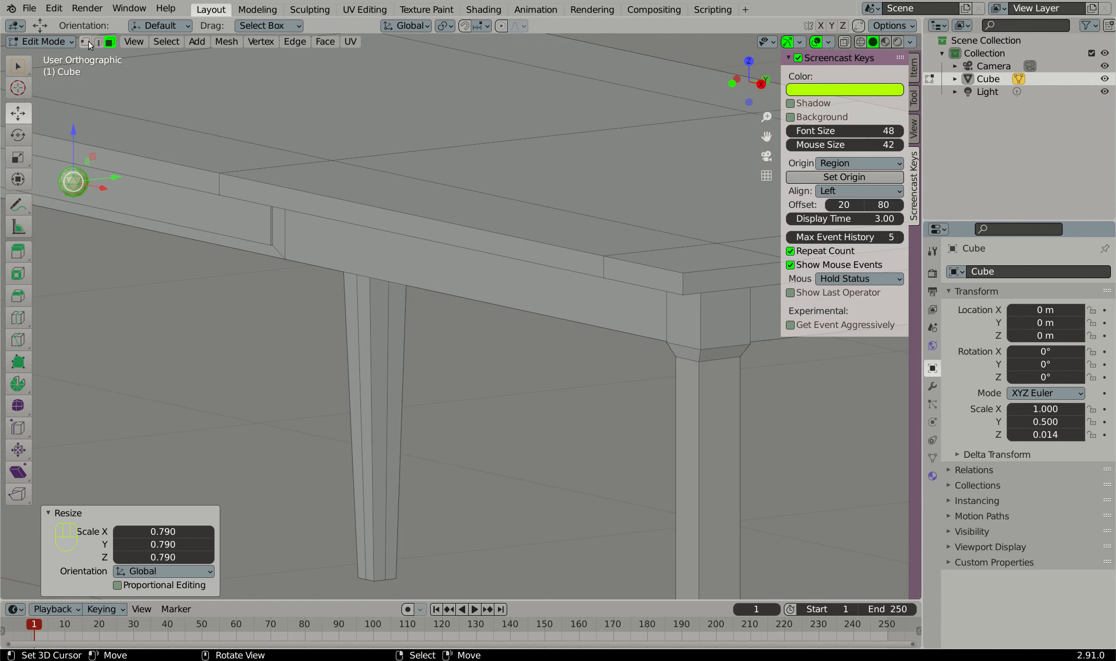
left_click(454, 269)
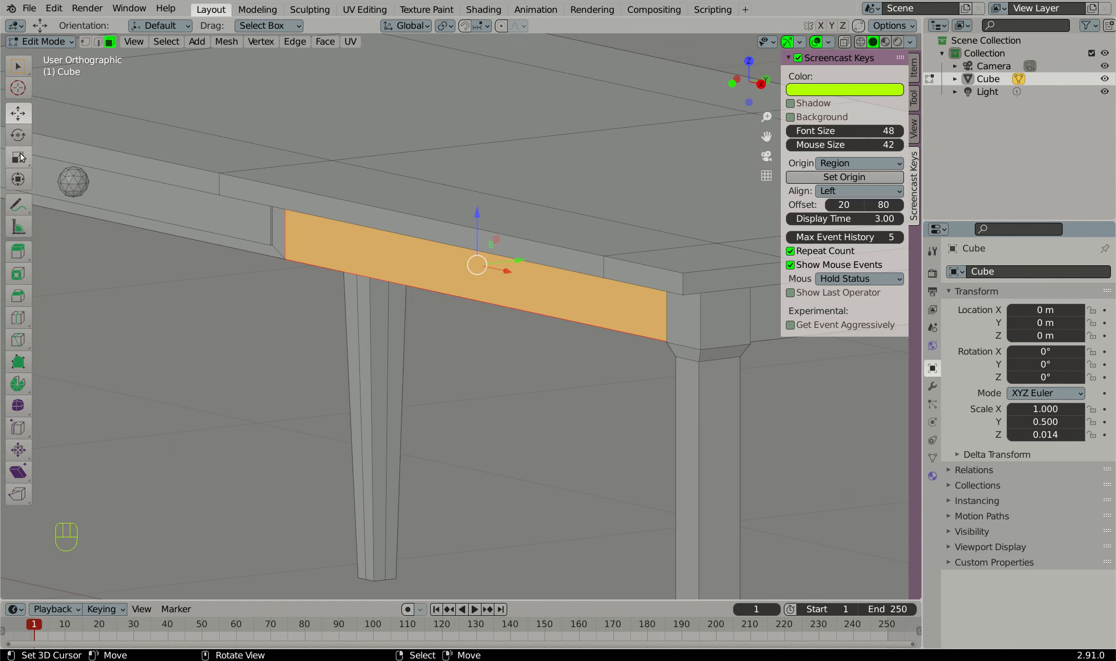
left_click(17, 275)
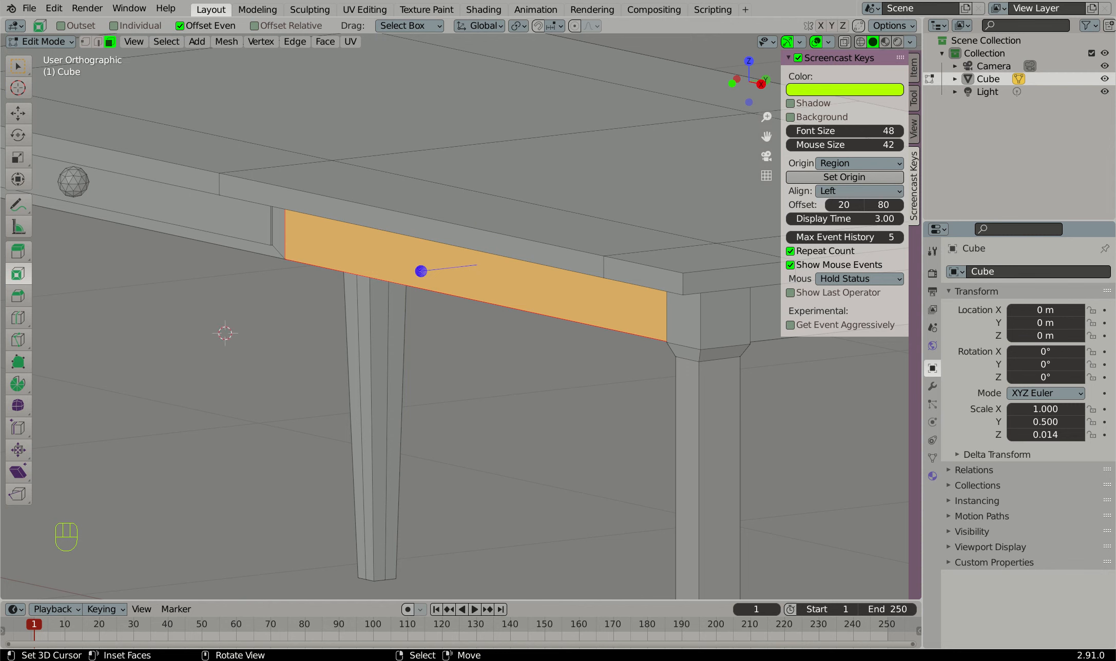
left_click(18, 112)
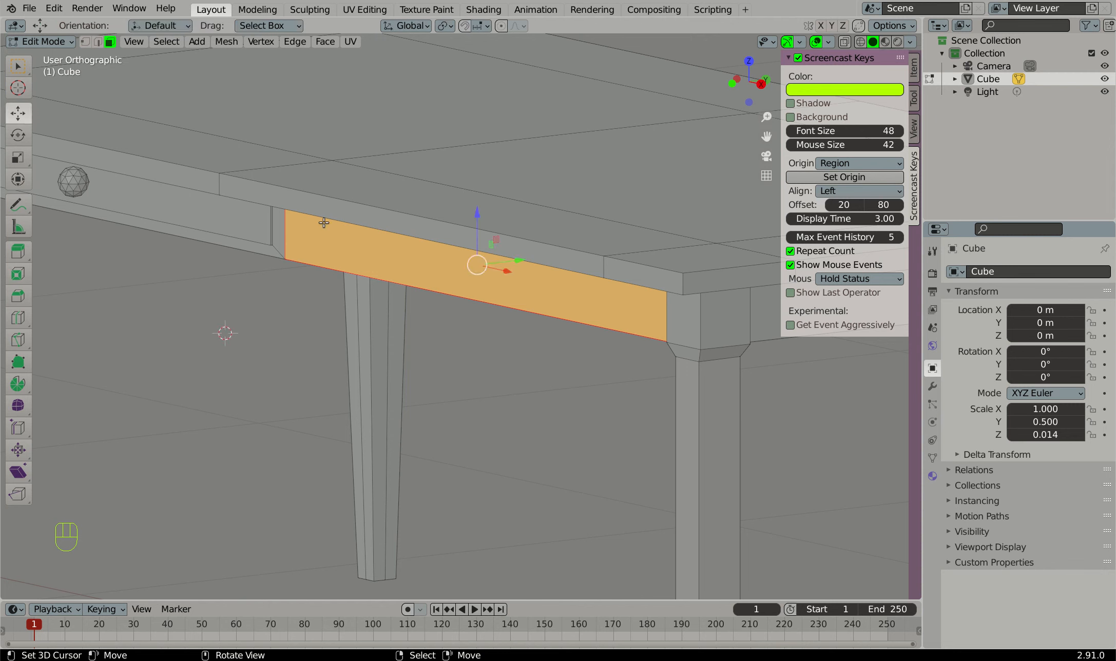
key("i")
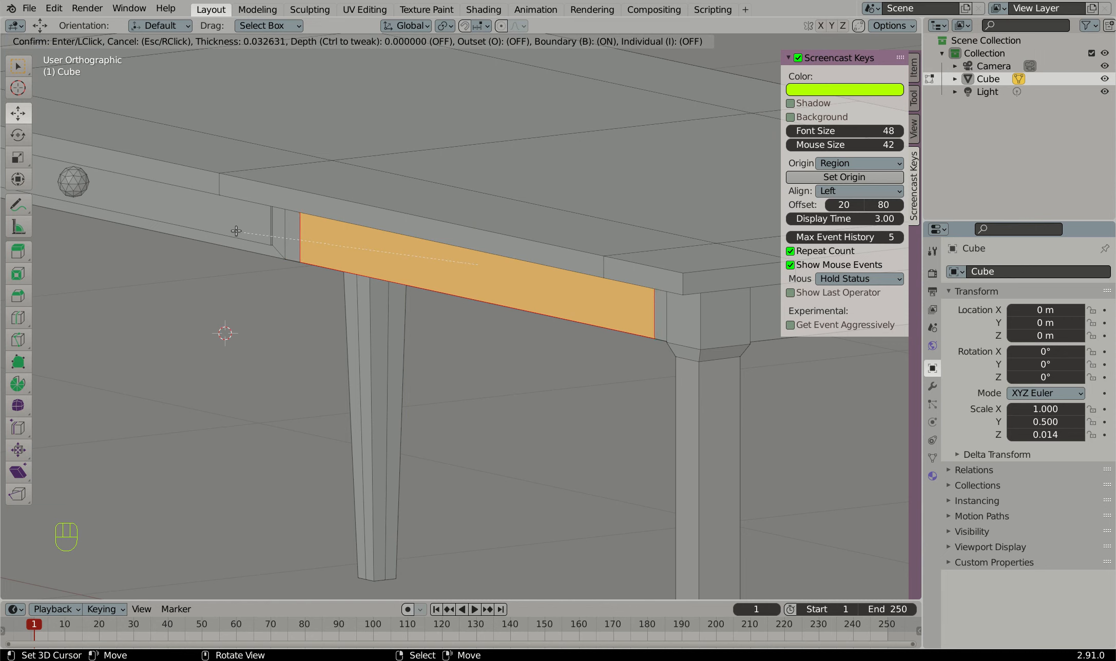
left_click(235, 230)
Scale the new inset face on the apron's right half along Z by about 0.695
middle_click_drag(234, 230, 354, 332)
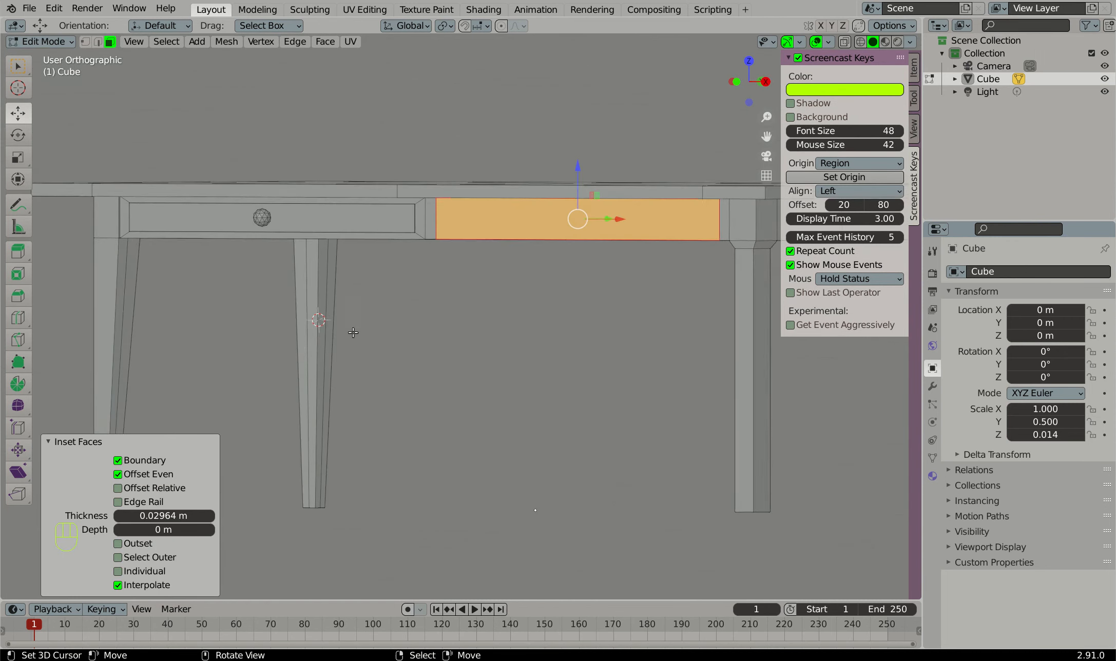
scroll(448, 187, "up", 3)
middle_click(448, 187)
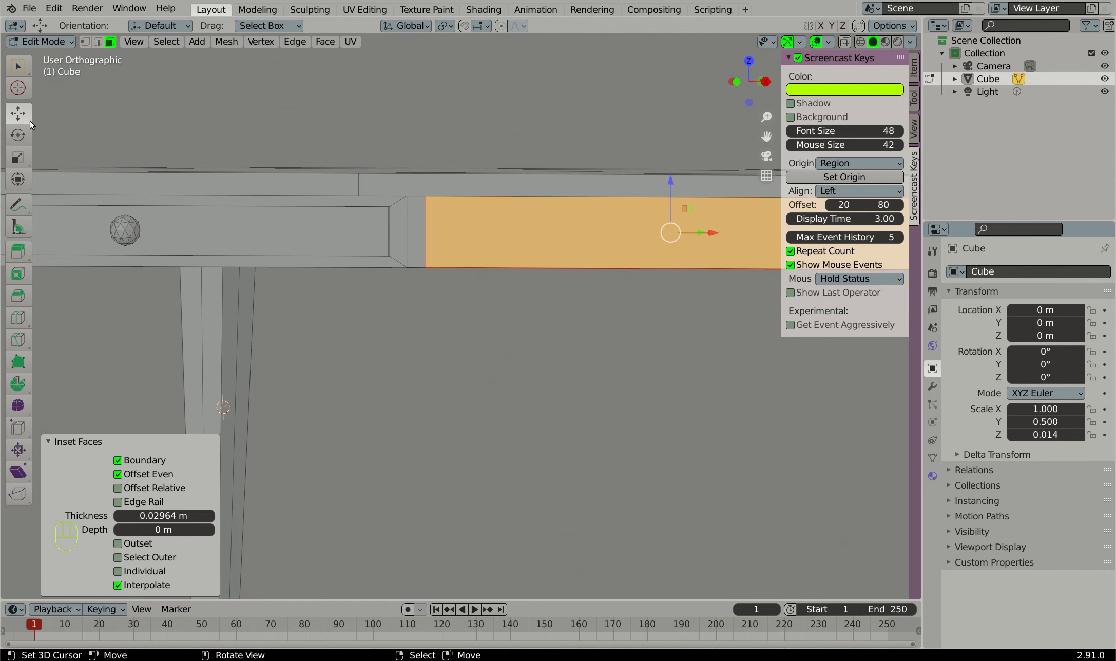
left_click(18, 157)
scroll(141, 183, "down", 3)
scroll(141, 183, "down", 2)
scroll(438, 182, "up", 4)
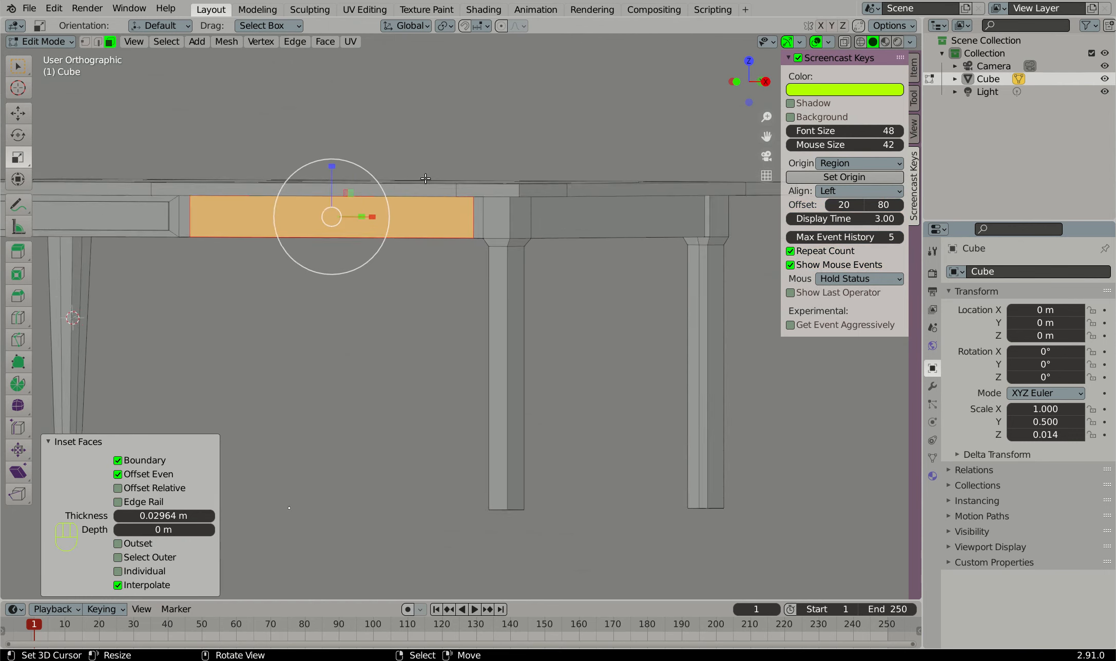
left_click_drag(290, 184, 286, 201)
Inset the right drawer face again with a thickness of about 0.0007 m
middle_click_drag(286, 200, 176, 232)
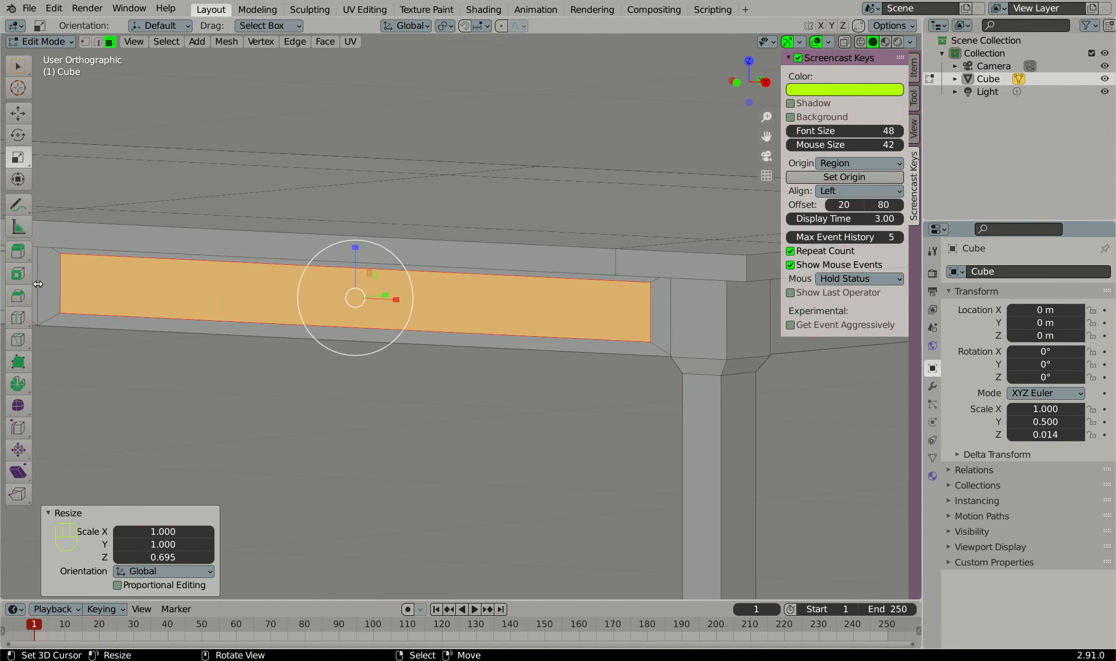
scroll(383, 296, "up", 1)
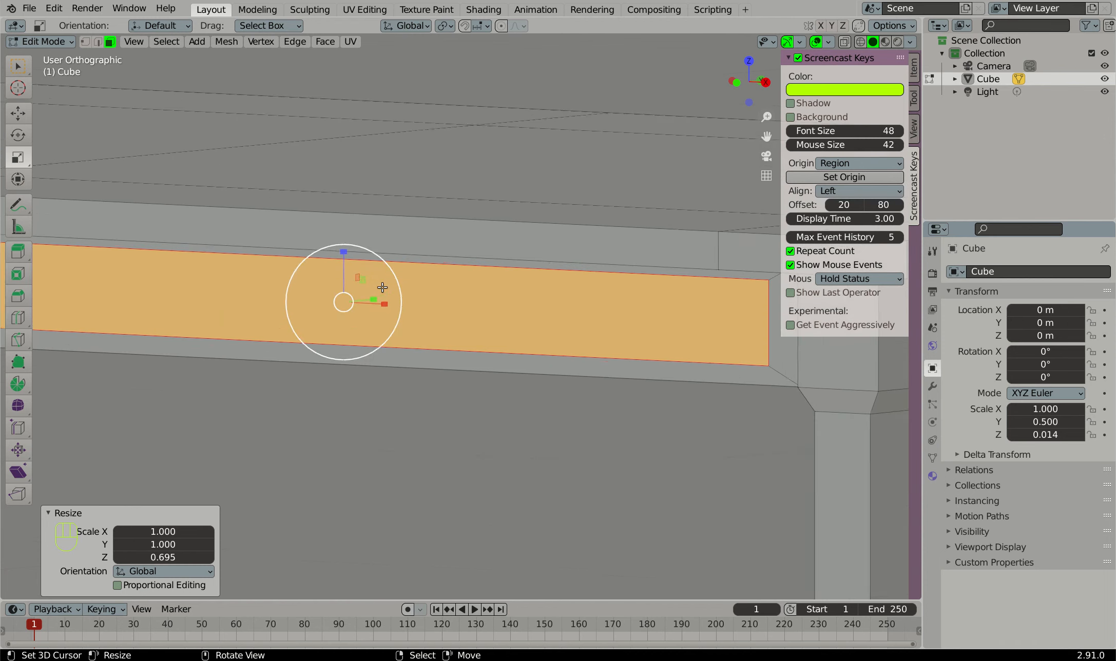
scroll(403, 280, "down", 4)
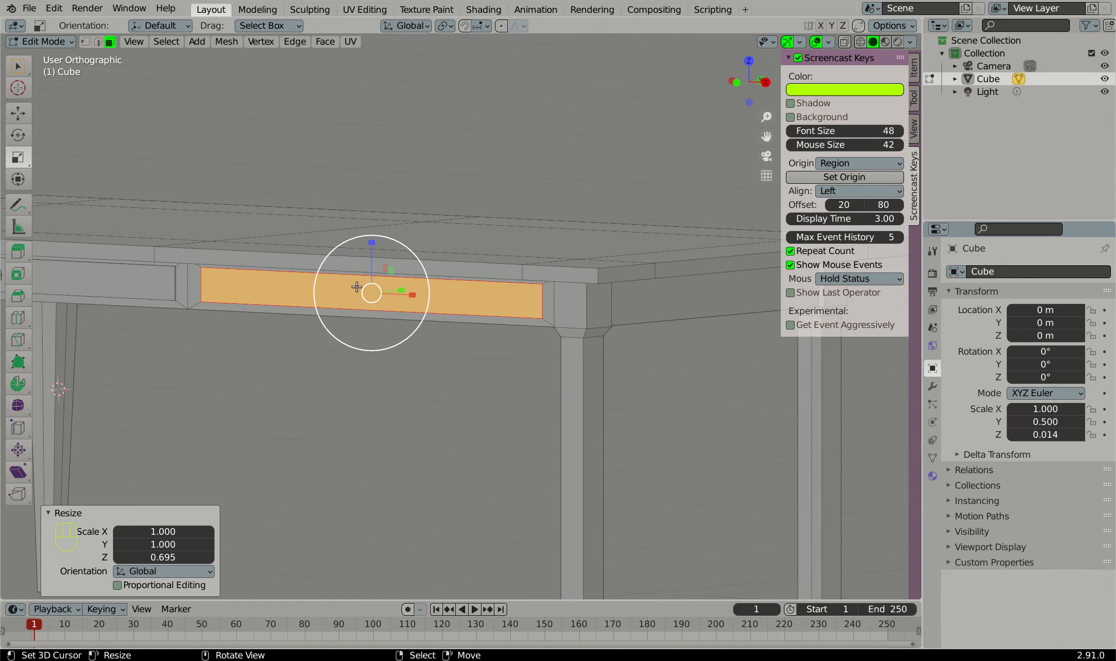
scroll(357, 287, "up", 4)
scroll(216, 276, "down", 8)
scroll(179, 249, "up", 6)
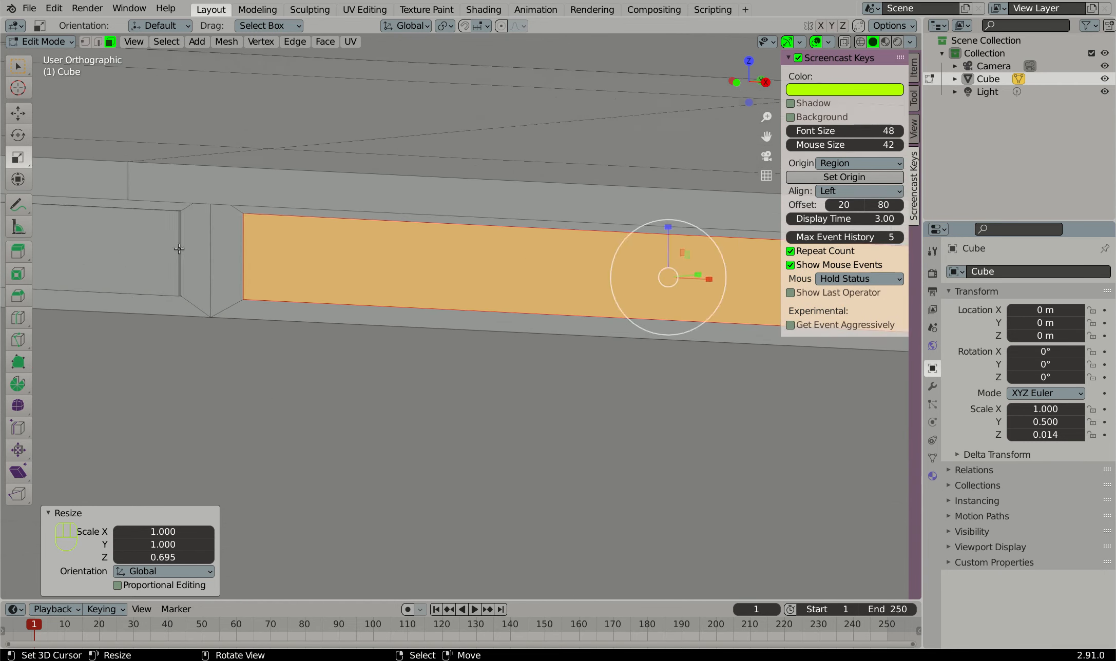
scroll(261, 224, "up", 4)
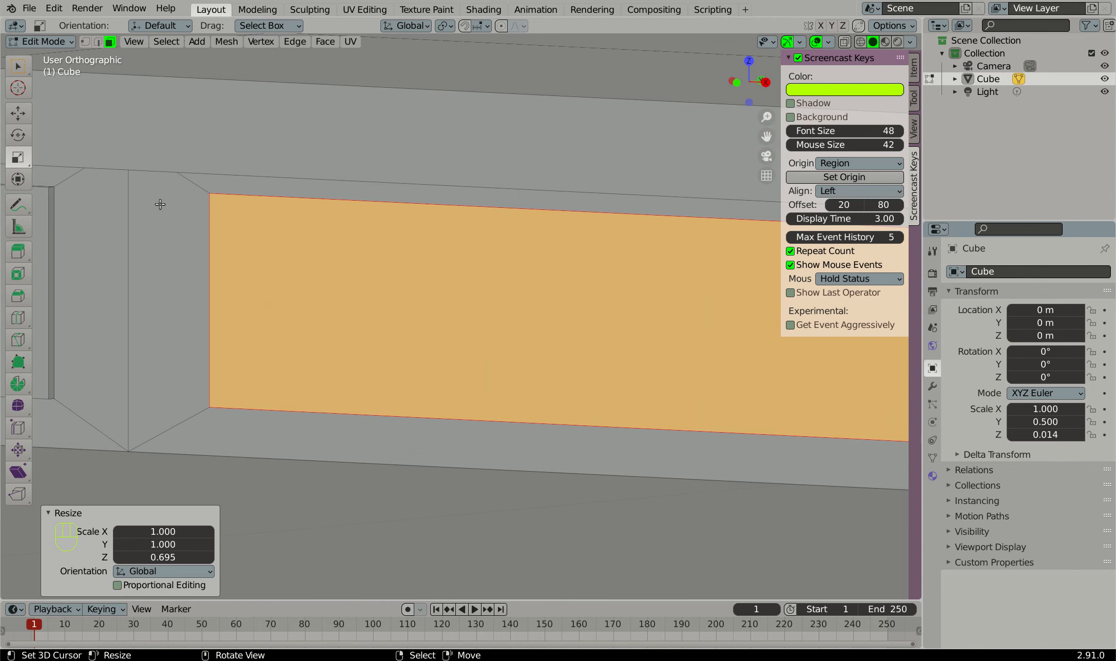
key("i")
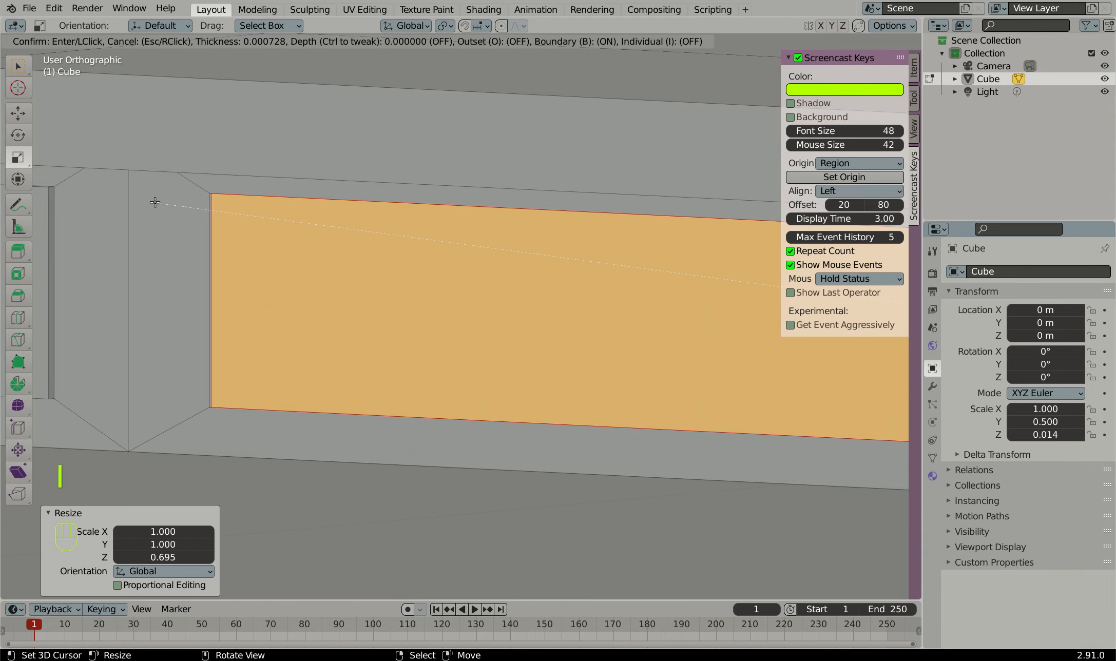
left_click(154, 202)
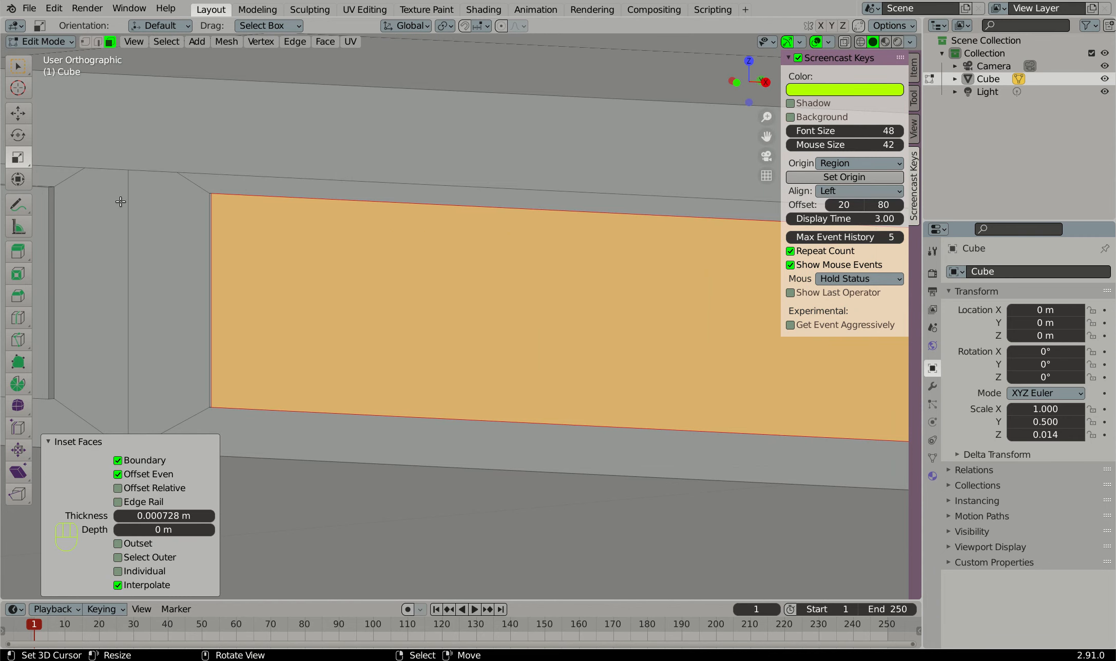
scroll(252, 281, "down", 5)
scroll(716, 243, "up", 5)
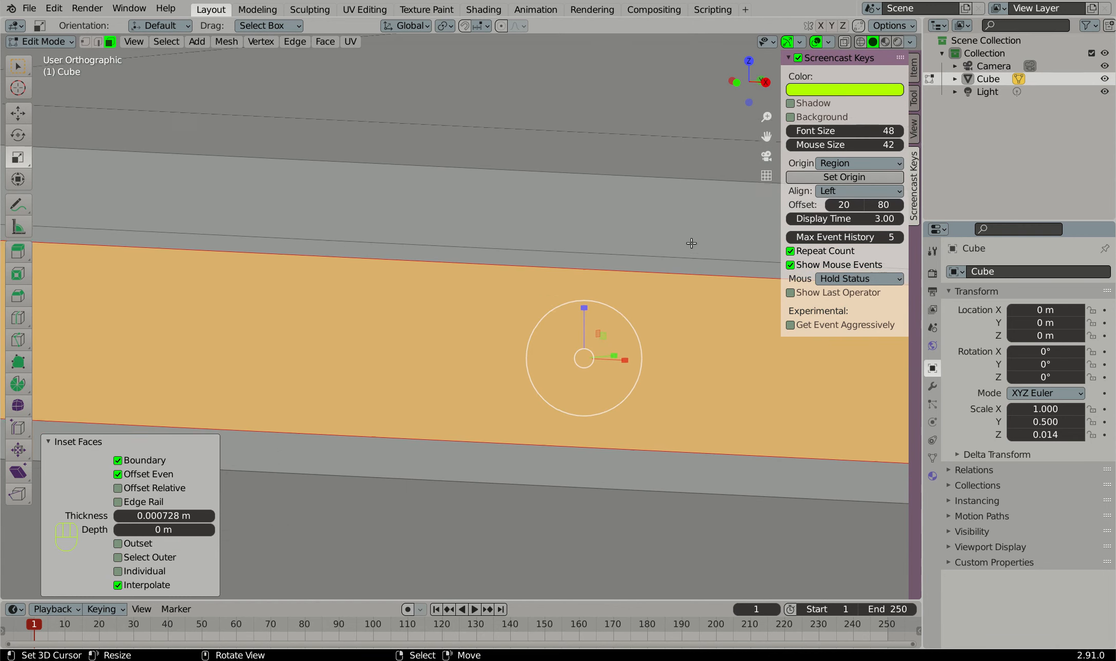
Scale the selected right drawer face along Z by about 0.989
left_click_drag(564, 331, 565, 330)
scroll(544, 308, "down", 2)
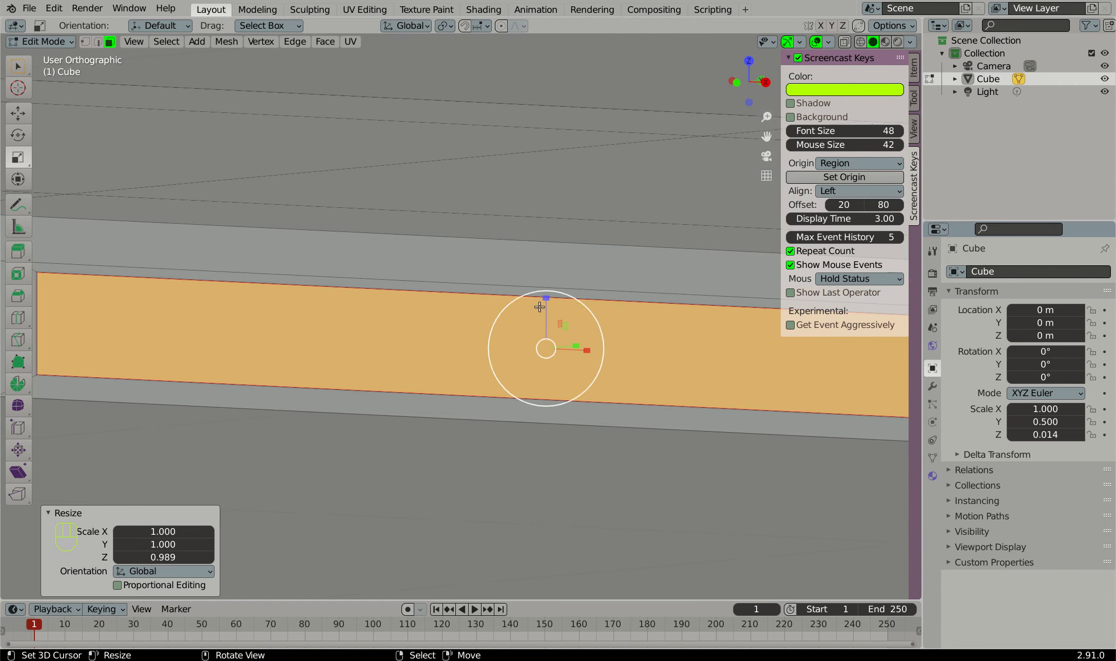
scroll(453, 292, "down", 3)
scroll(226, 306, "up", 3)
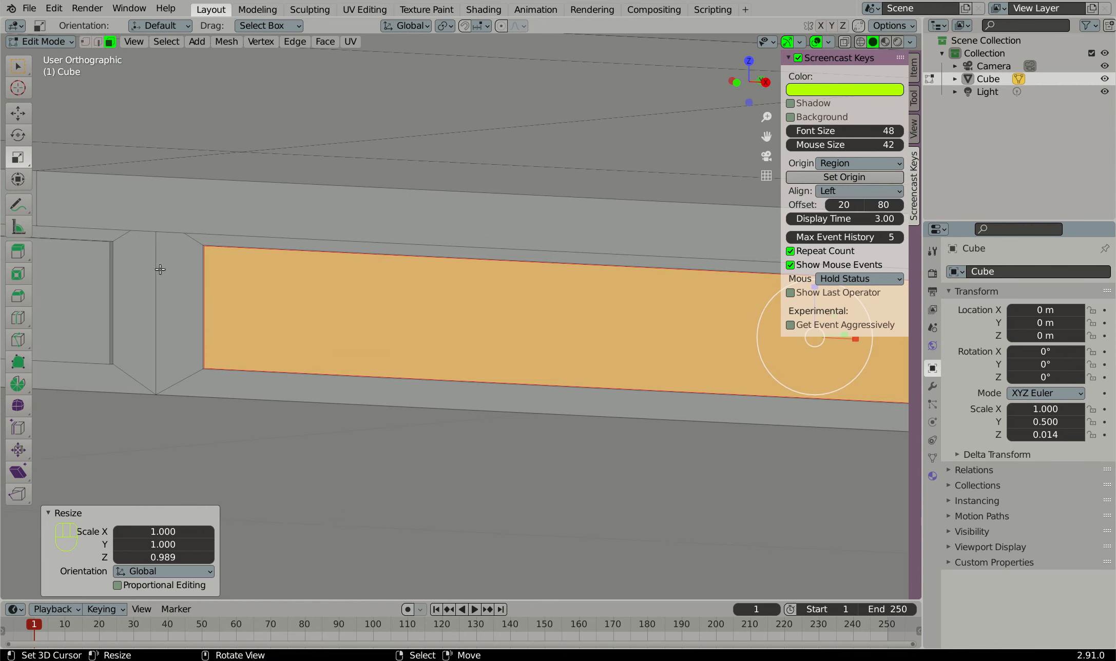
Inset the right drawer face again by about 0.0014 m and scale the new face along Z by about 0.992
key("i")
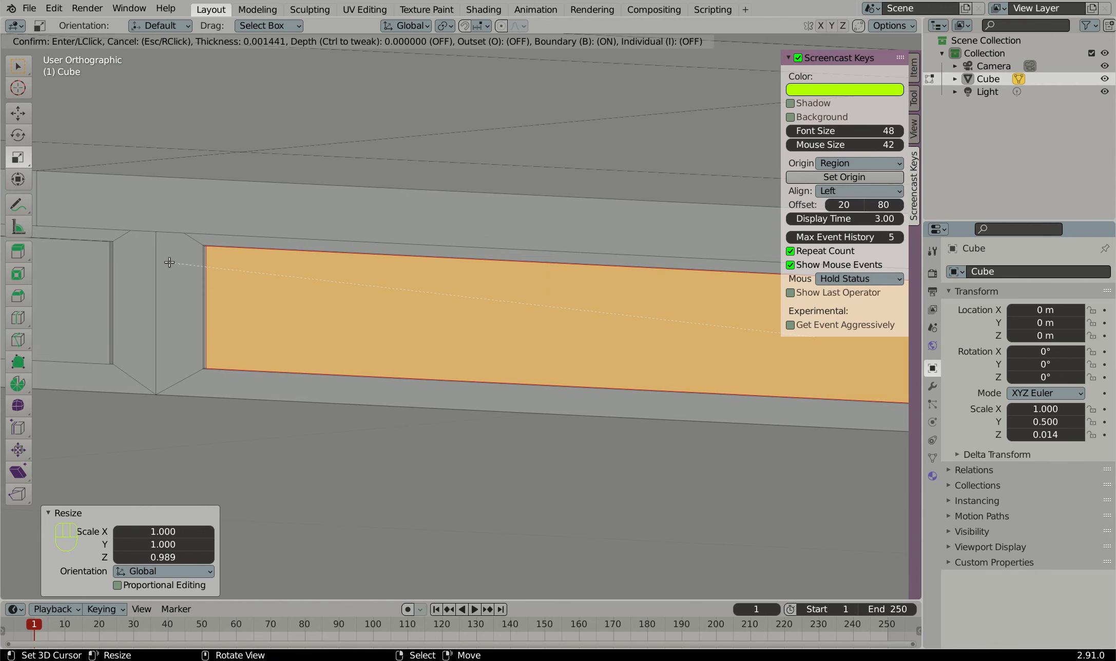
left_click(169, 262)
scroll(420, 313, "down", 4)
middle_click_drag(417, 313, 374, 301)
scroll(444, 292, "up", 8)
left_click_drag(348, 394, 345, 396)
scroll(381, 364, "down", 5)
scroll(252, 366, "up", 2)
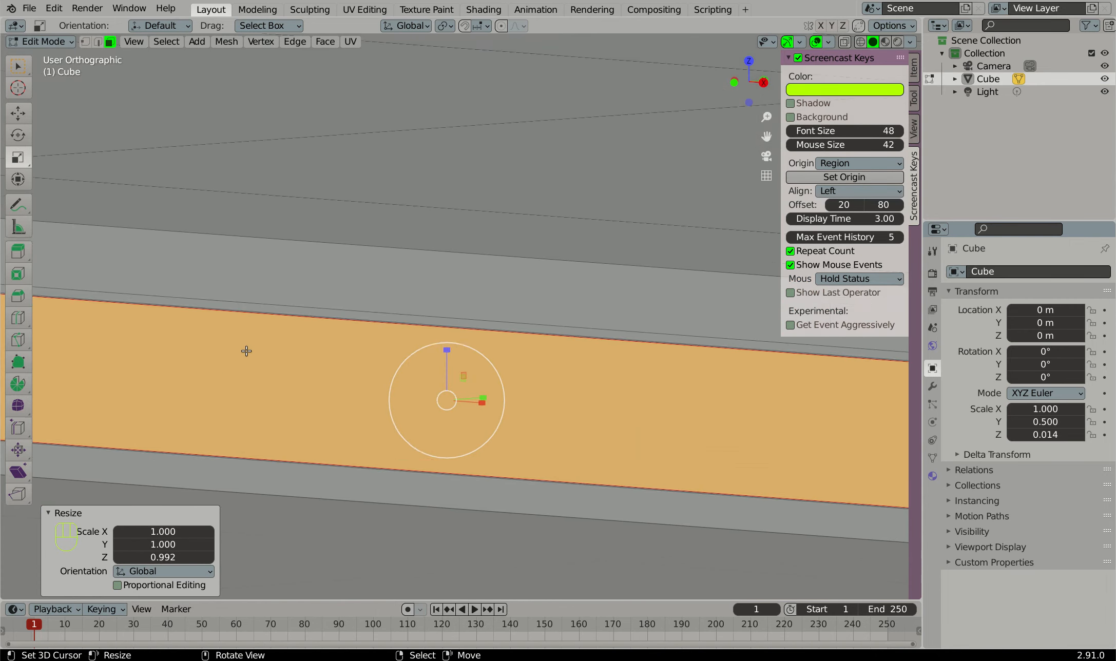
scroll(247, 351, "down", 6)
scroll(167, 305, "up", 11)
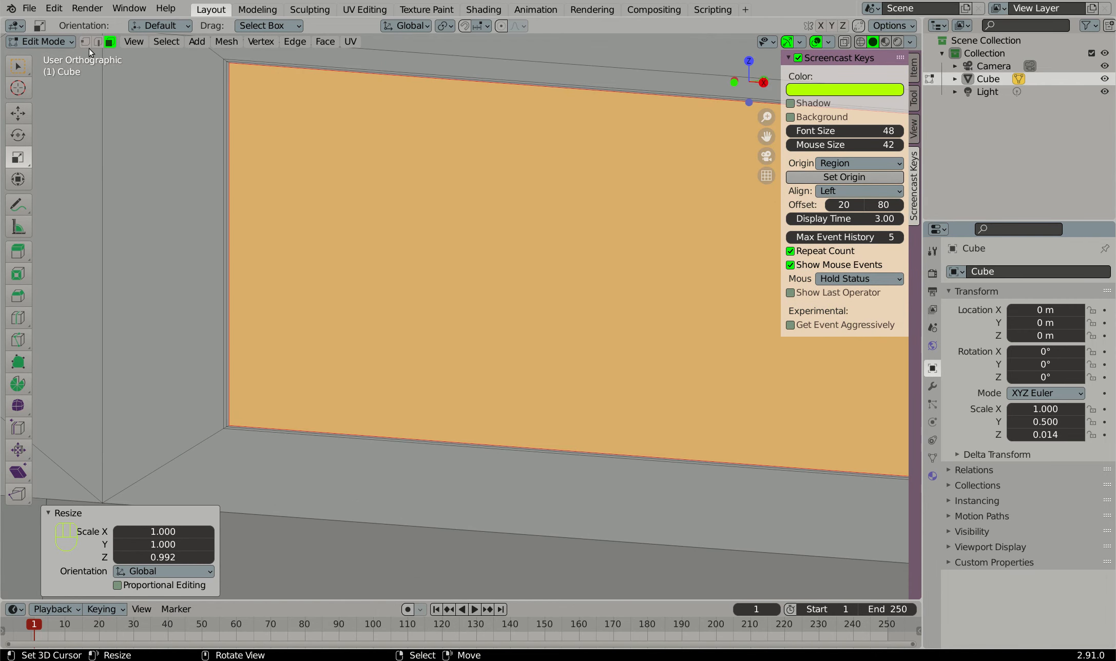
Select the edge loop in the narrow border around the right drawer face and move it about 0.0027 m along Y
left_click(99, 42)
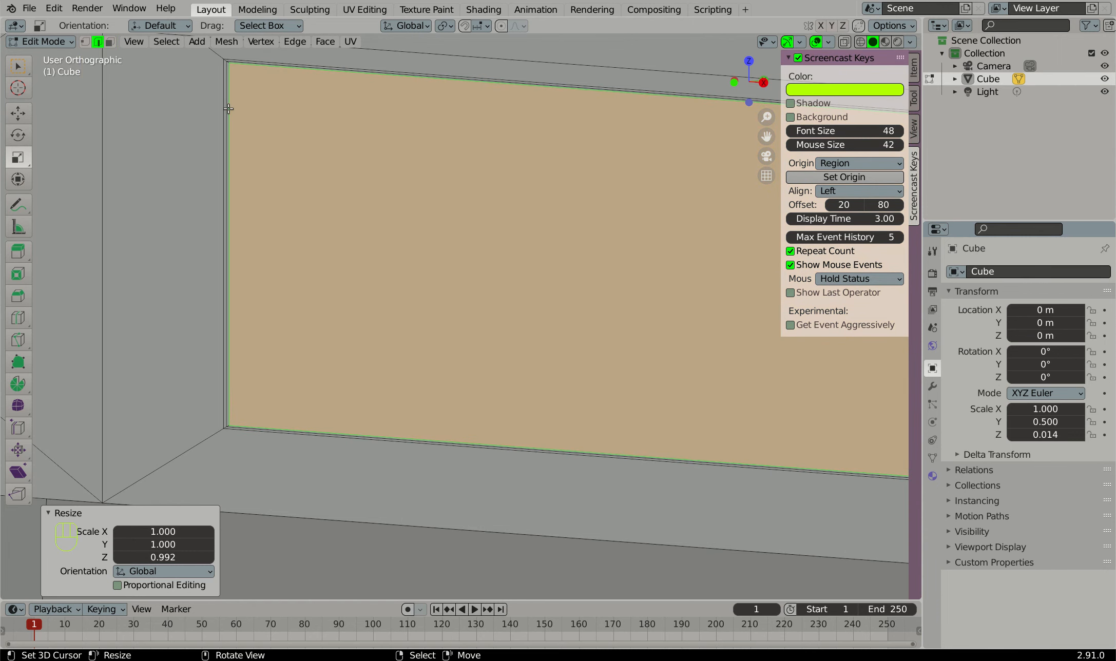
key("alt")
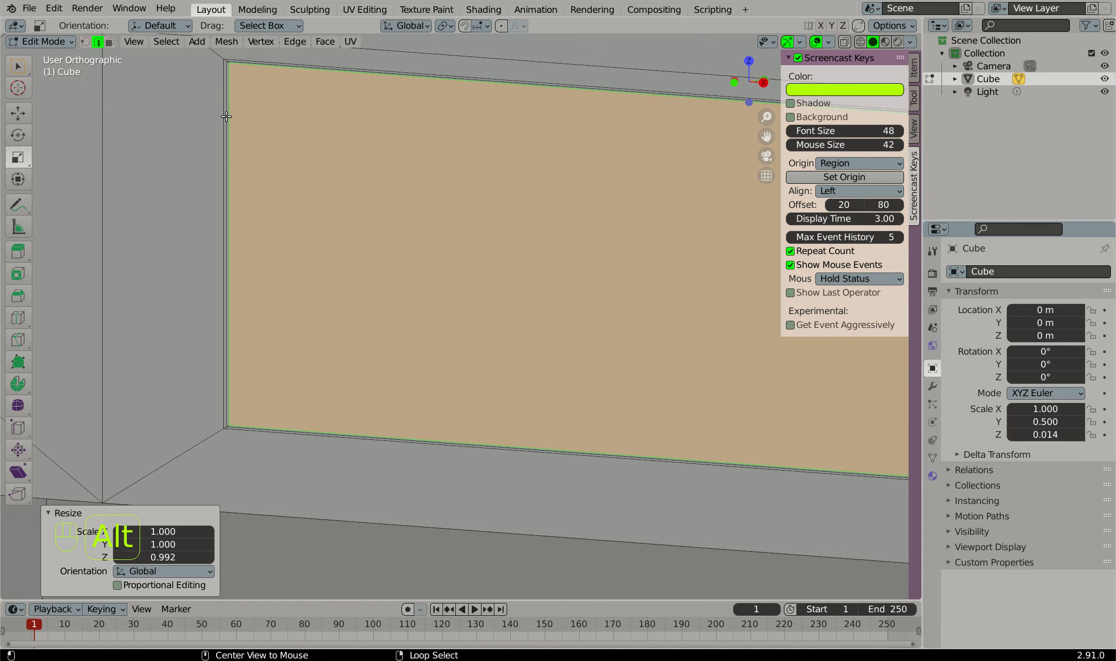
left_click(226, 117, "alt")
scroll(226, 117, "down", 6)
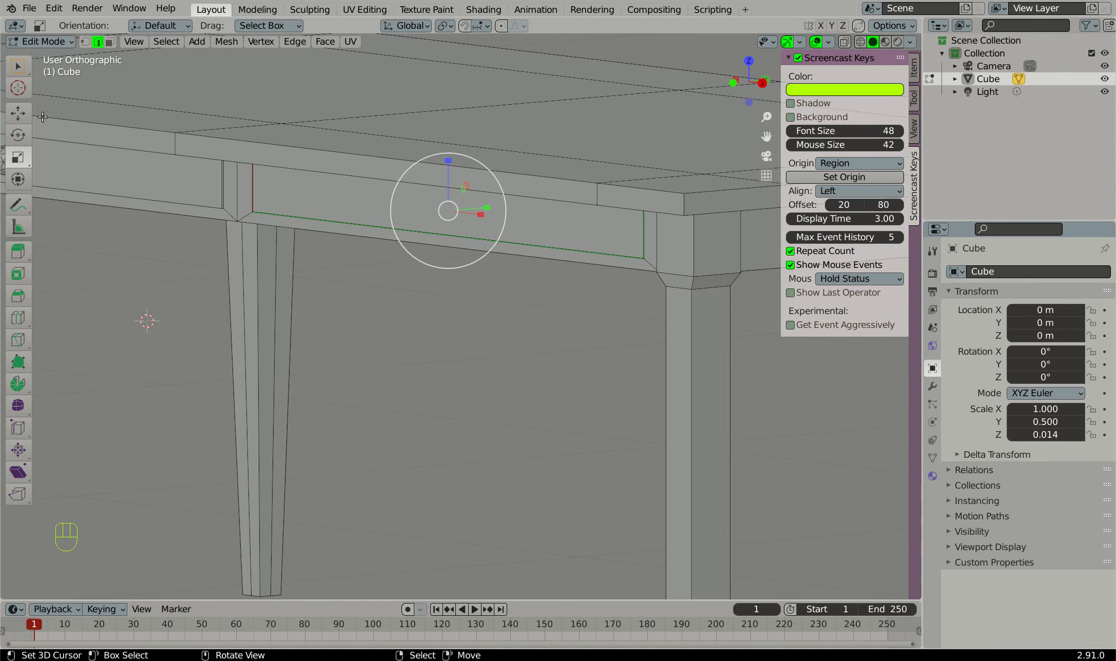
left_click(18, 113)
scroll(436, 227, "down", 4)
middle_click_drag(435, 227, 405, 263)
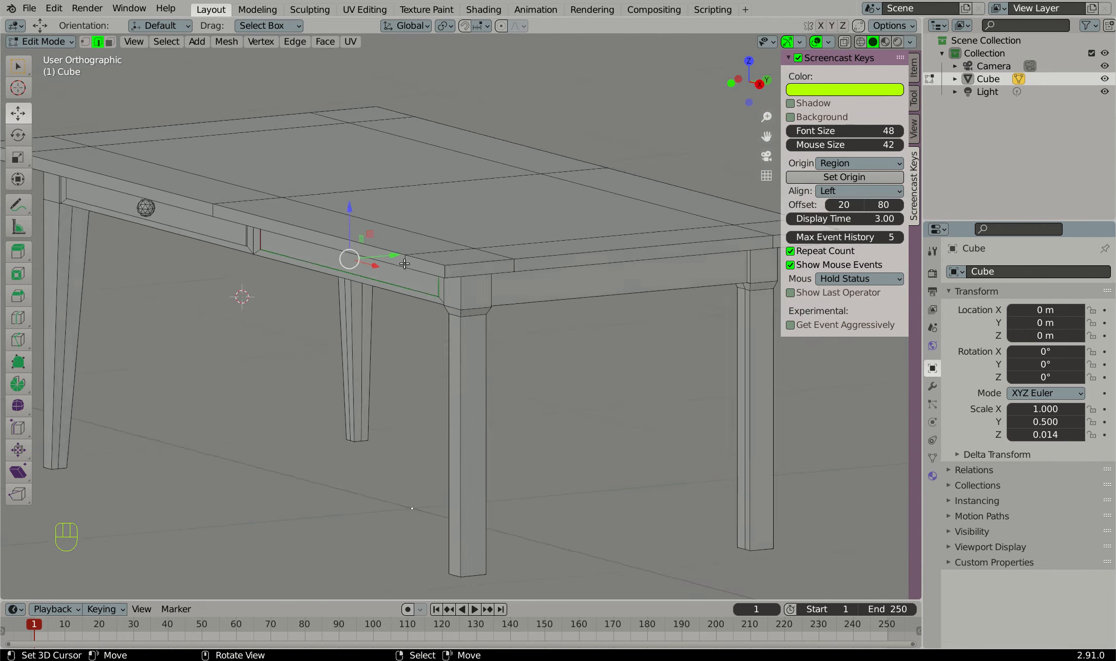
scroll(405, 264, "up", 5)
left_click_drag(412, 308, 414, 310)
Examine the recessed groove around the right drawer front up close
middle_click_drag(414, 309, 428, 249)
scroll(427, 248, "down", 5)
scroll(445, 198, "up", 5)
scroll(341, 72, "up", 3)
middle_click_drag(340, 71, 329, 89)
scroll(186, 291, "up", 6)
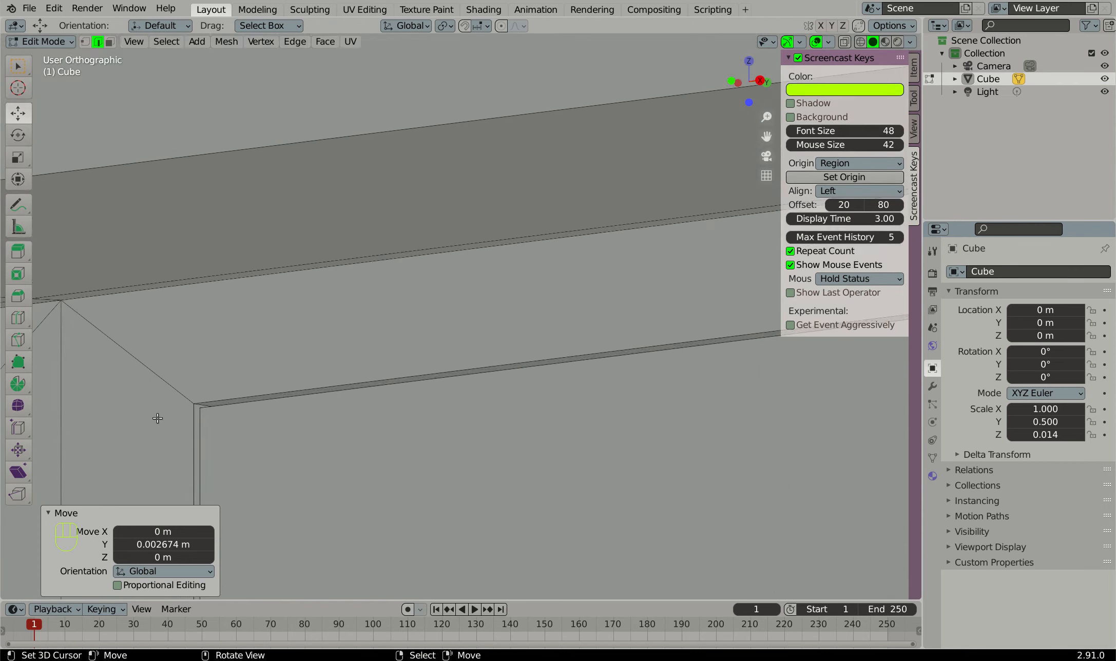
scroll(206, 347, "up", 5)
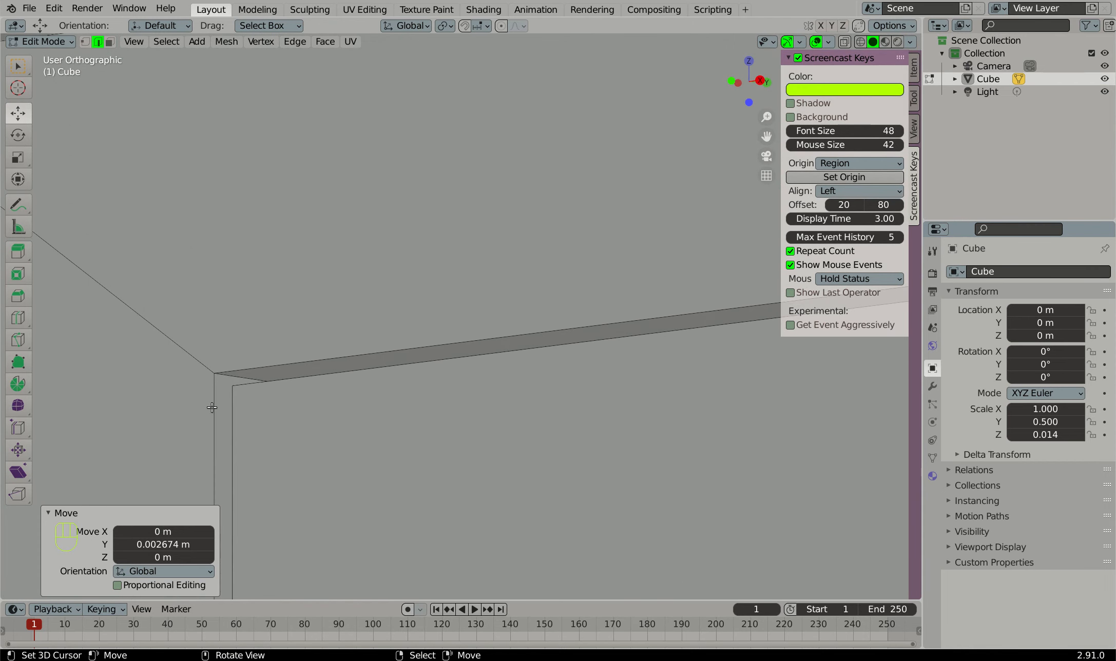
scroll(393, 160, "down", 8)
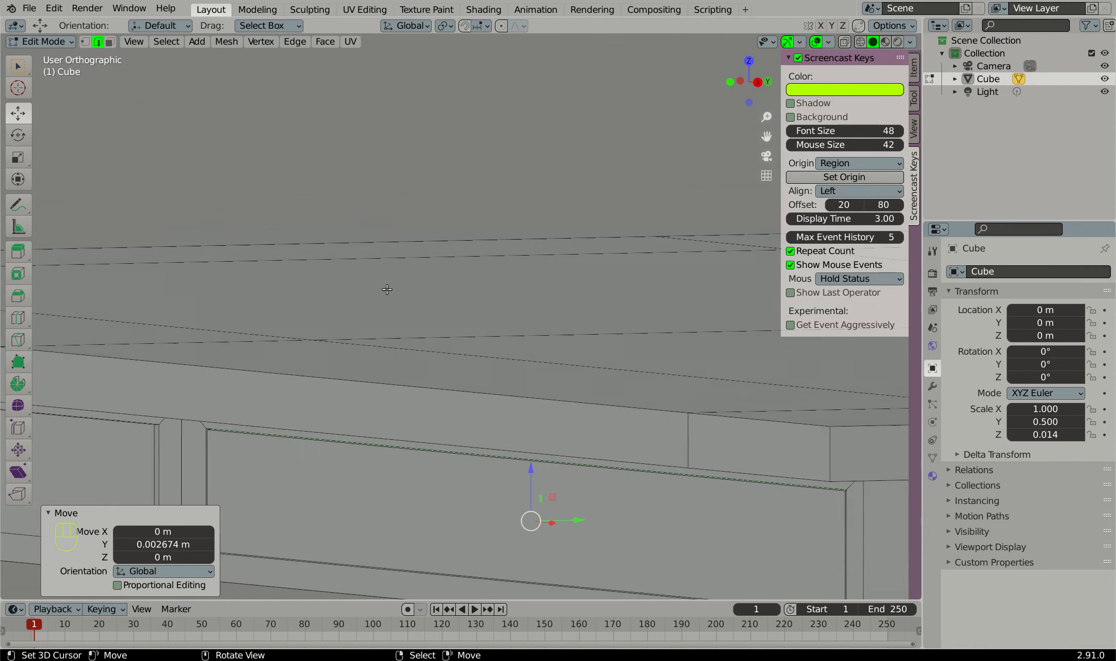
Examine the table from below and from the front to check both drawers
middle_click_drag(410, 351, 306, 275)
scroll(299, 329, "down", 2)
scroll(330, 228, "up", 2)
middle_click_drag(330, 227, 201, 179)
scroll(320, 208, "down", 4)
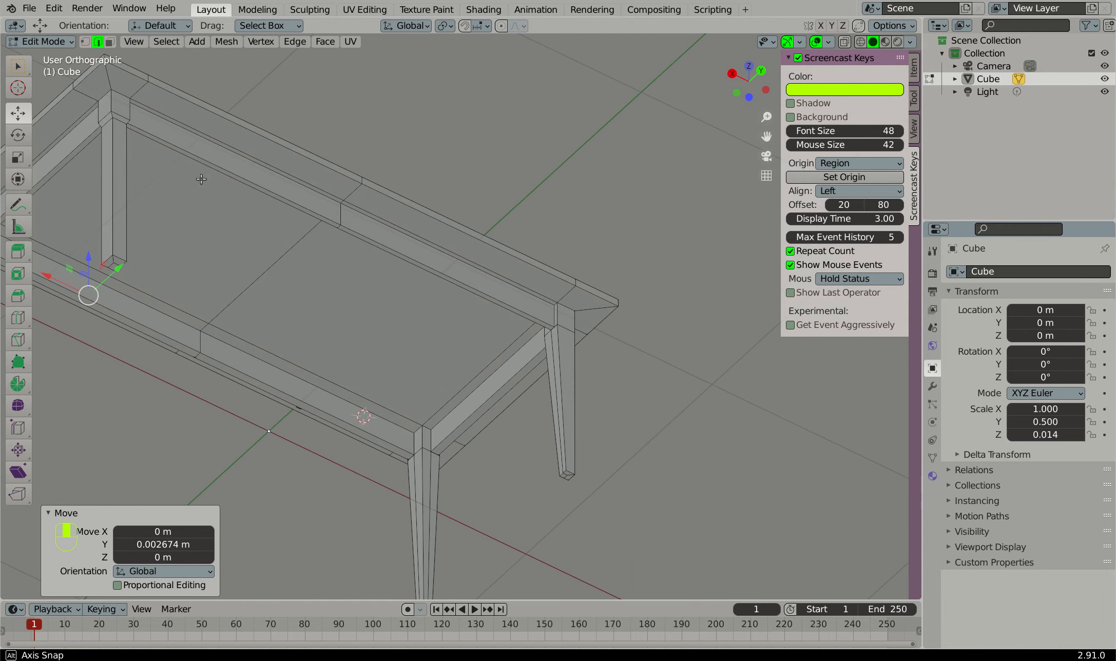
scroll(339, 389, "up", 2)
middle_click_drag(326, 384, 344, 367)
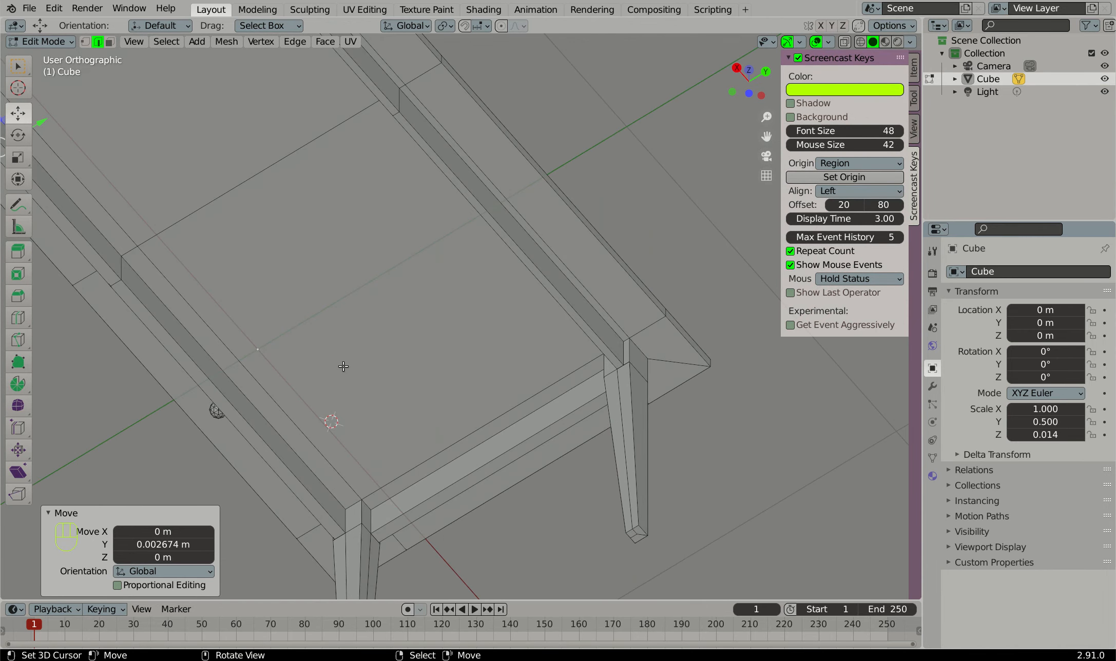
scroll(305, 337, "down", 2)
middle_click_drag(311, 325, 413, 397)
scroll(294, 331, "up", 2)
scroll(295, 329, "down", 4)
scroll(405, 396, "up", 5)
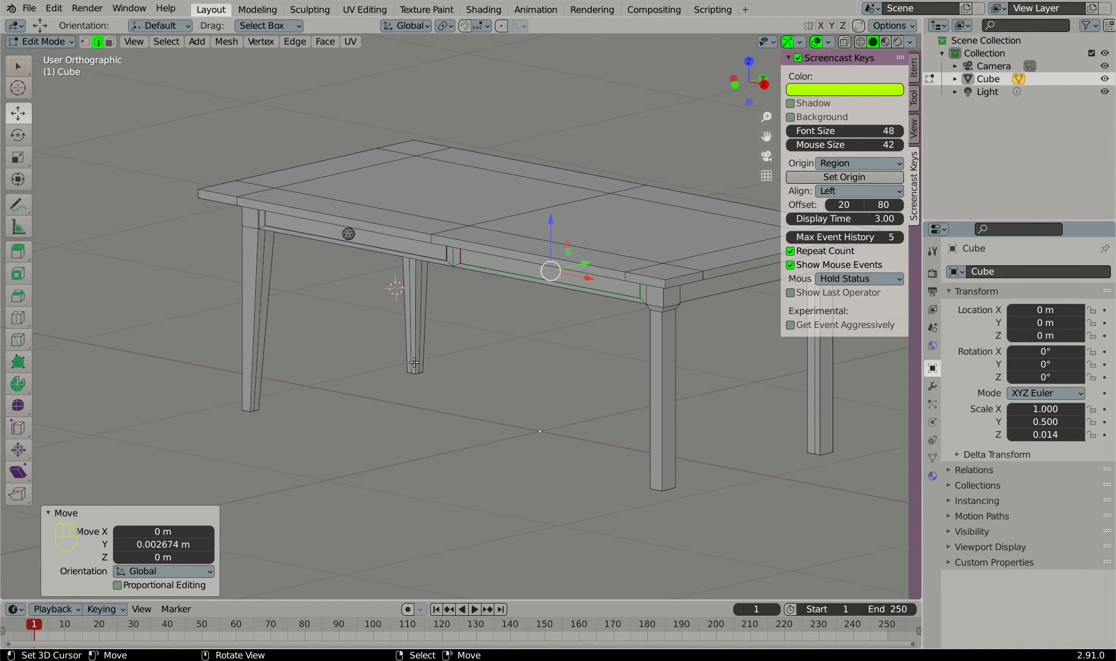
scroll(419, 334, "down", 1)
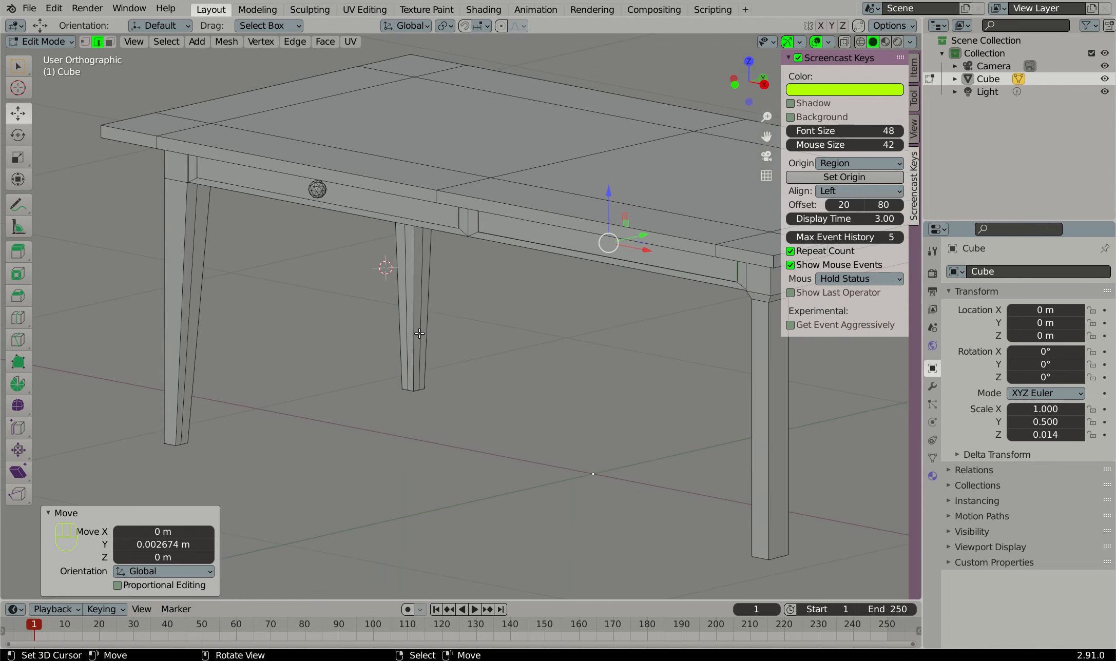
scroll(420, 334, "down", 3)
scroll(419, 334, "up", 2)
middle_click_drag(551, 276, 527, 269)
scroll(298, 218, "up", 2)
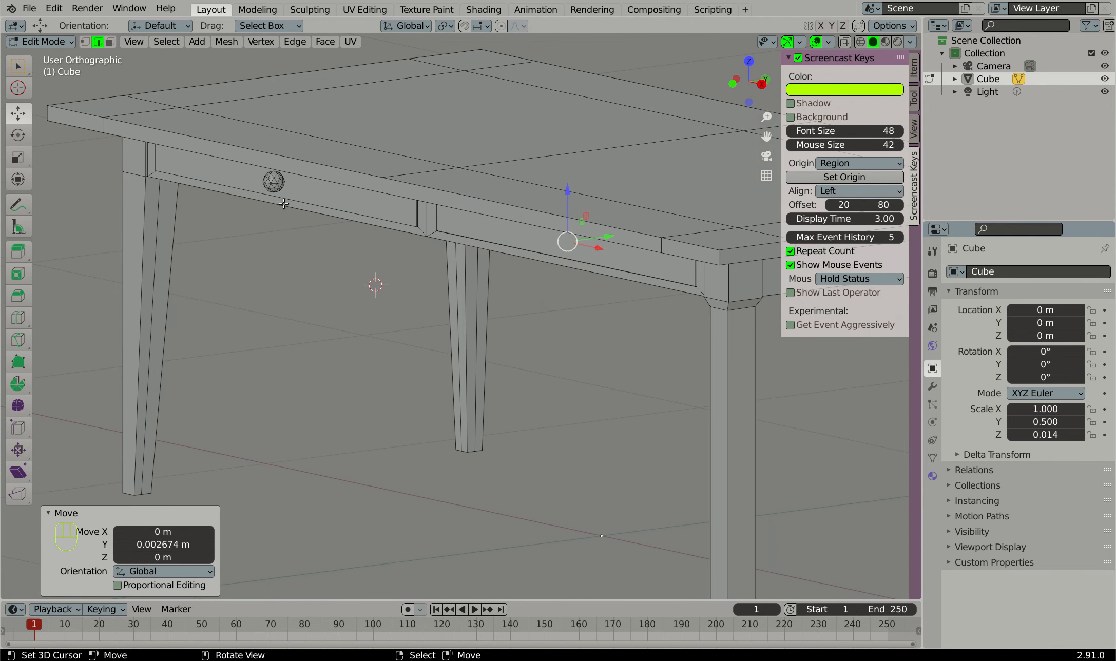
Add an ico sphere for the second knob and scale it uniformly to about 0.034
left_click(197, 43)
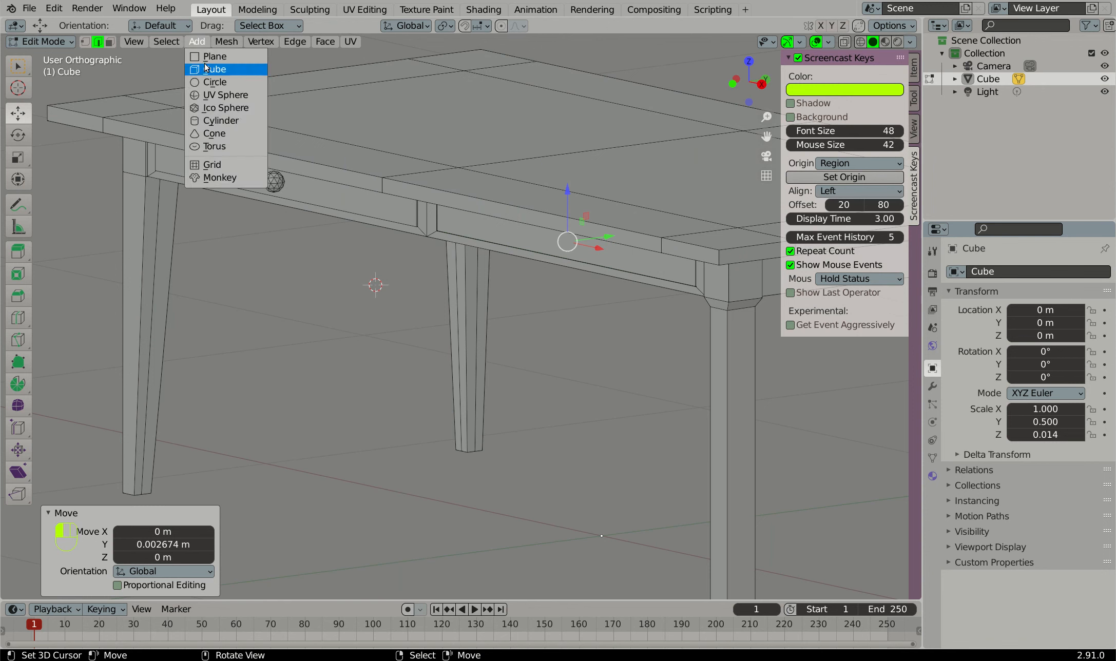
left_click(214, 108)
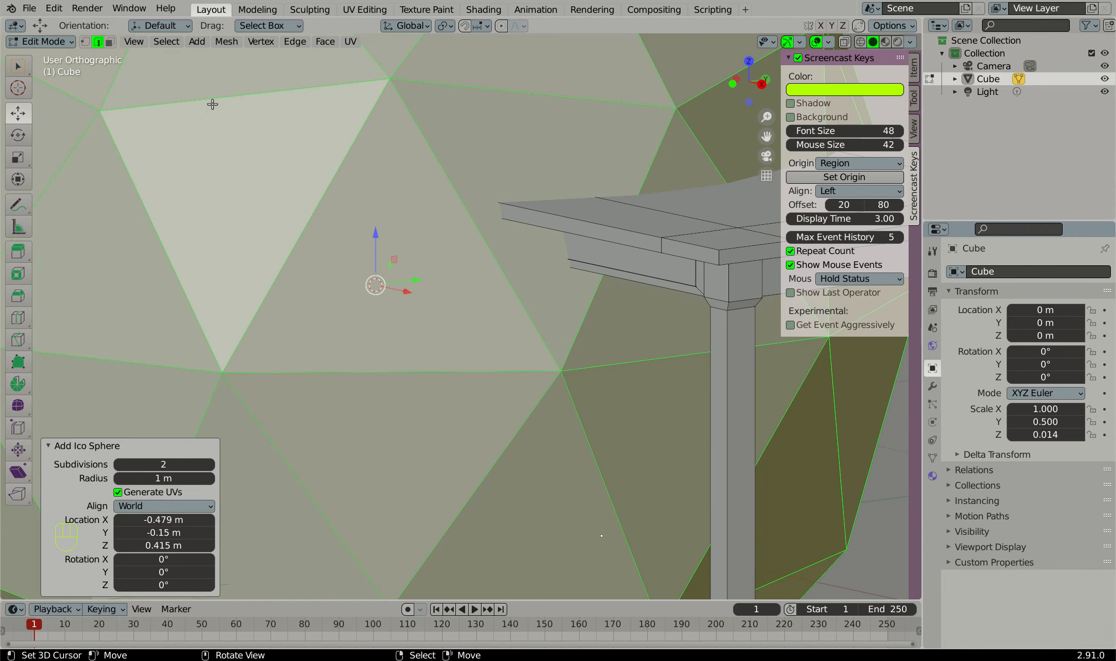
scroll(213, 104, "down", 6)
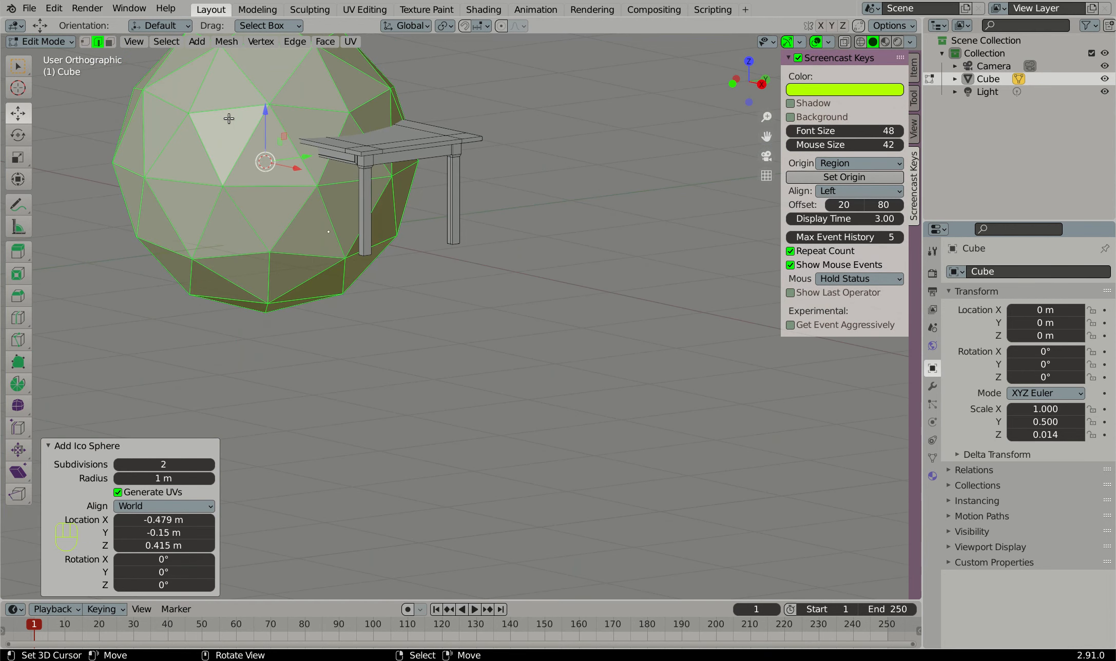
key("s")
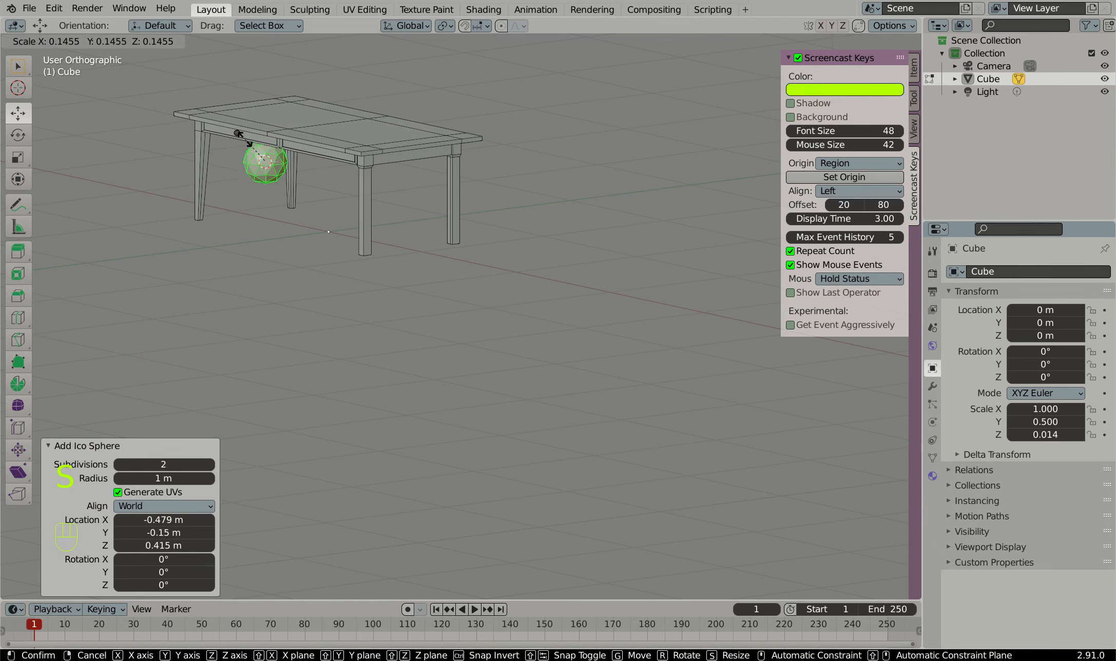
left_click(260, 156)
scroll(278, 162, "up", 4)
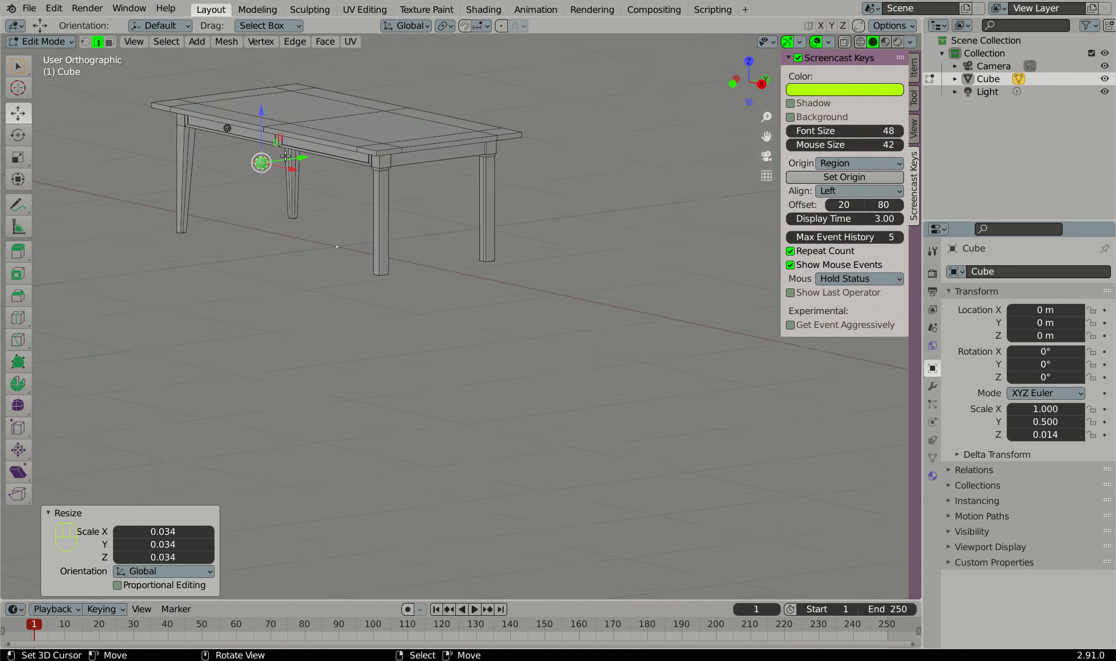
In front view, move the new sphere along X to the right drawer's middle and raise it about 0.237 m
key("KP_1")
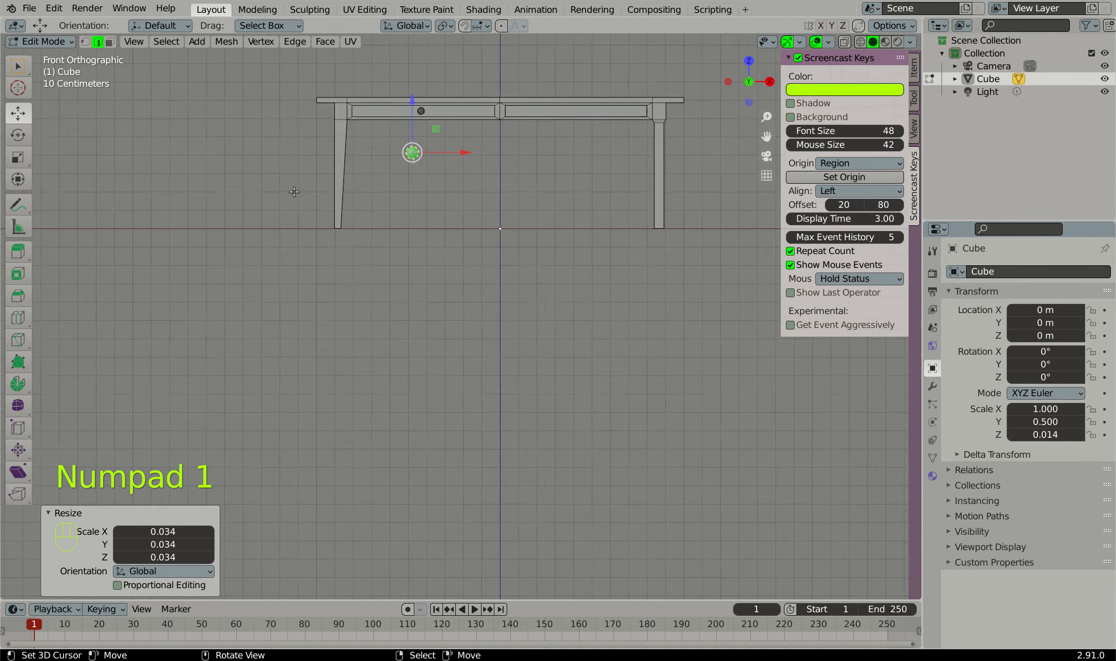
left_click_drag(383, 162, 510, 156)
left_click_drag(460, 117, 460, 92)
In right side view, move the sphere about -0.275 m along Y to the apron's outer face
scroll(539, 186, "down", 3)
middle_click_drag(539, 187, 446, 200)
key("KP_3")
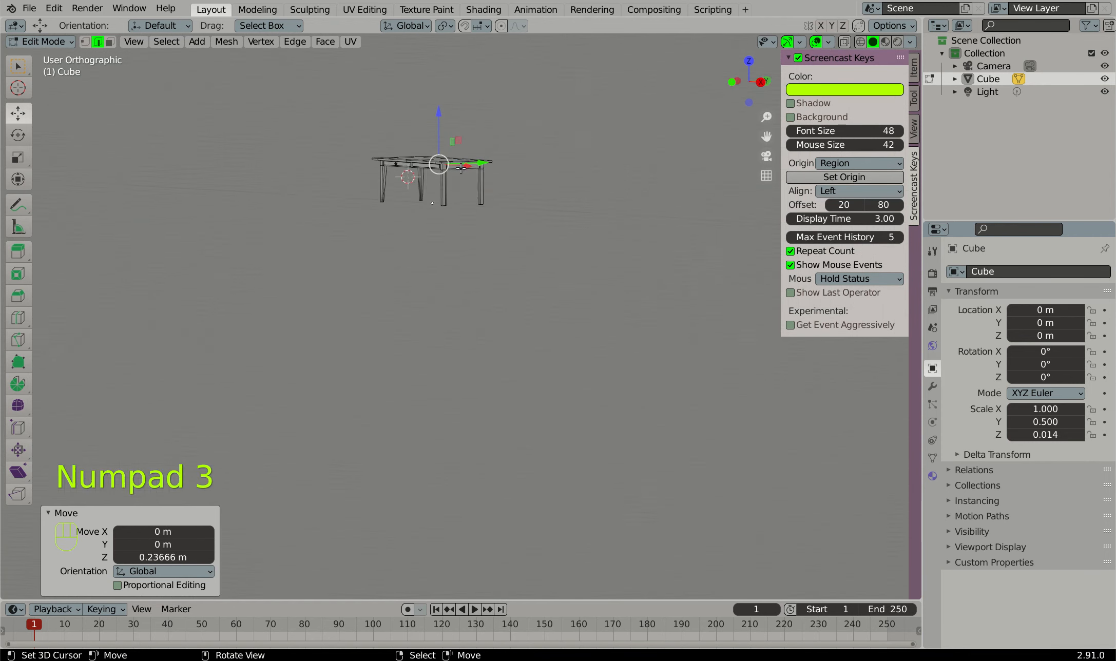
left_click_drag(464, 163, 440, 159)
scroll(381, 372, "up", 8)
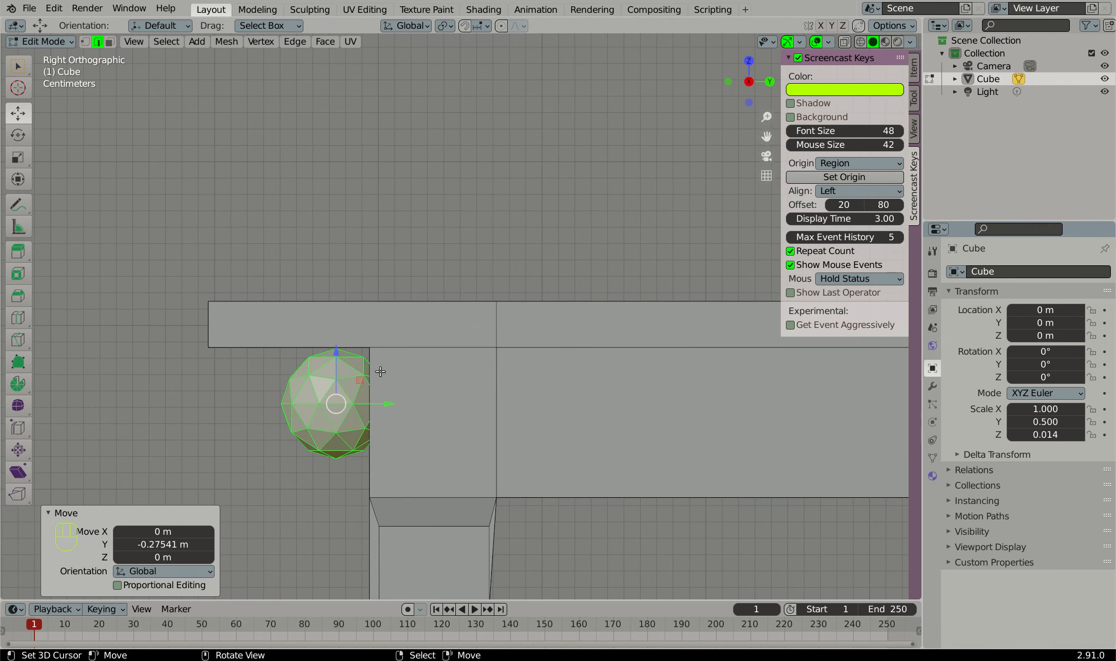
Shrink the second knob by about 0.594 and shift it about 0.0034 m along Y into the apron
key("s")
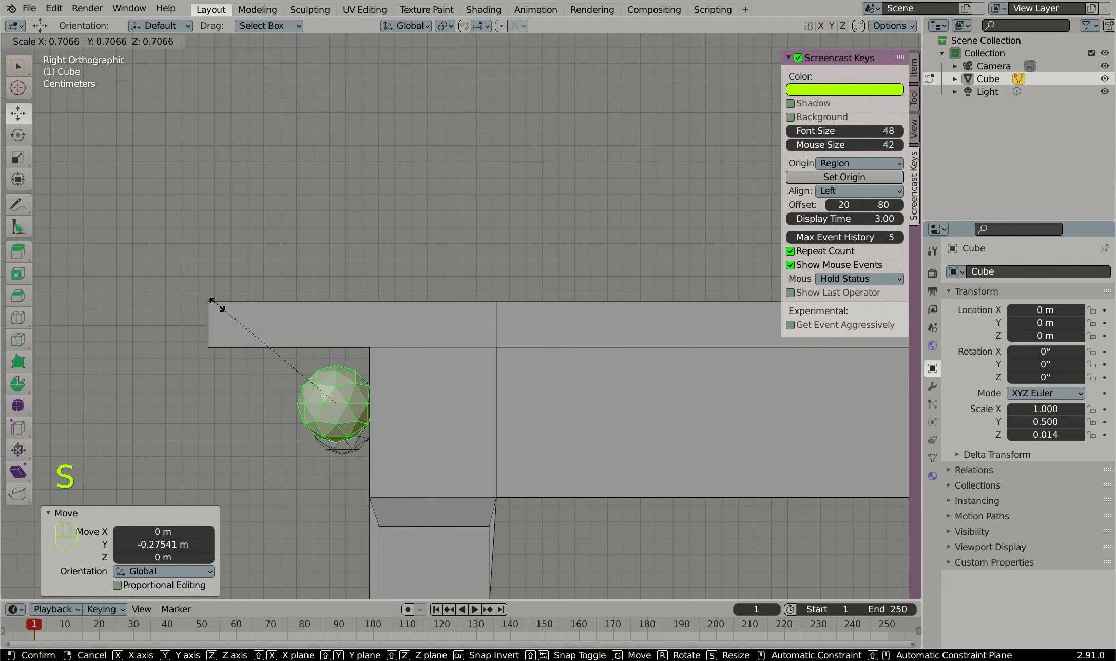
left_click(229, 329)
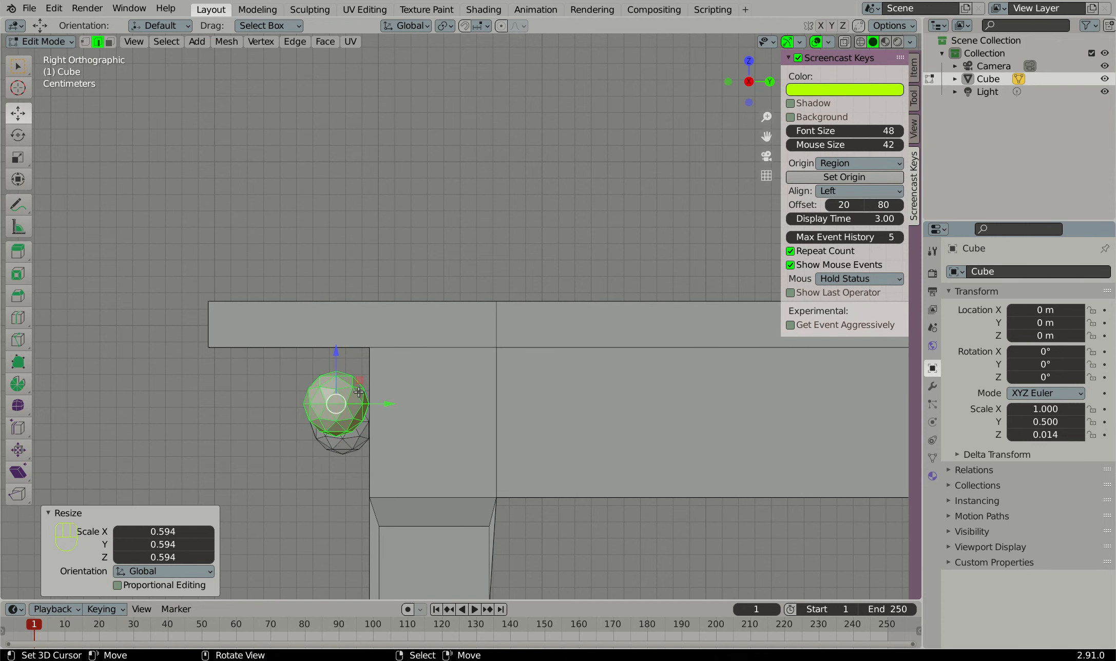
key("g")
left_click(388, 408)
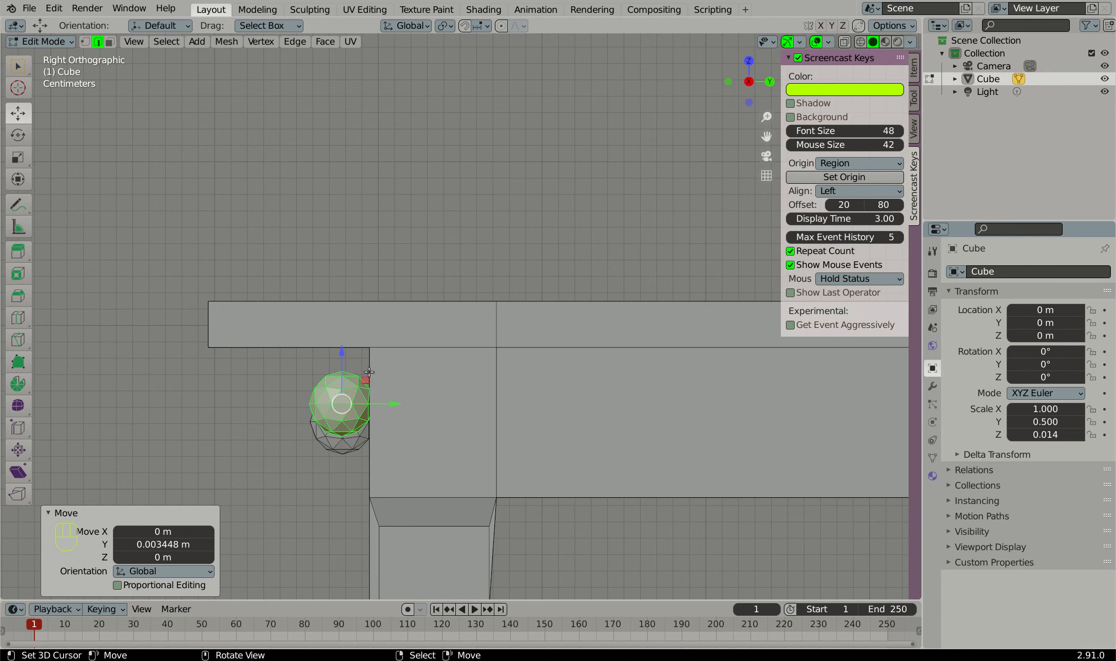
Lower the second knob by about 0.011 m to line it up with the first knob
left_click_drag(343, 368, 344, 368)
scroll(375, 437, "down", 2)
scroll(310, 385, "down", 10)
middle_click_drag(308, 381, 423, 427)
scroll(421, 425, "down", 3)
scroll(422, 490, "up", 5)
middle_click_drag(423, 491, 403, 474)
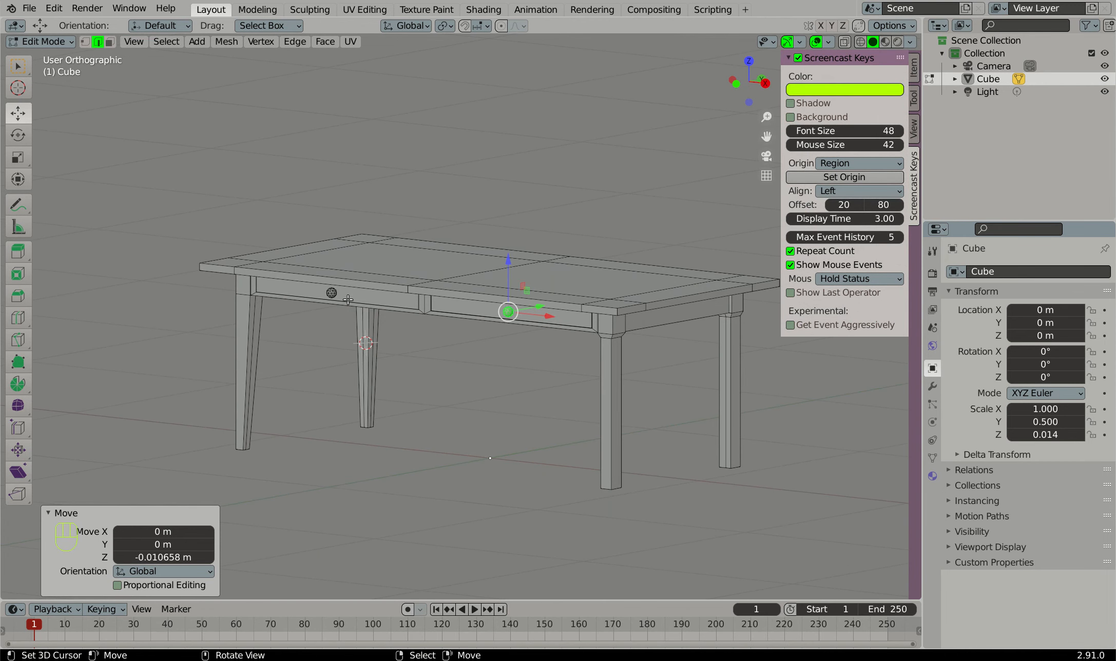
scroll(348, 300, "down", 2)
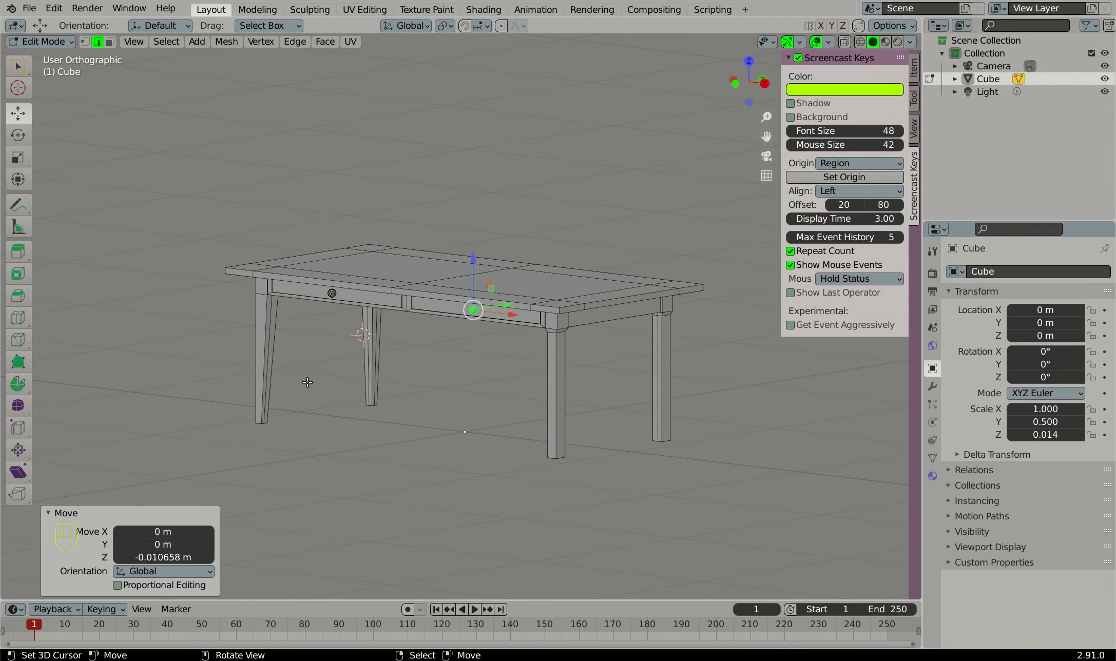
Switch the table to Object Mode and view the finished model
left_click(41, 41)
left_click(57, 60)
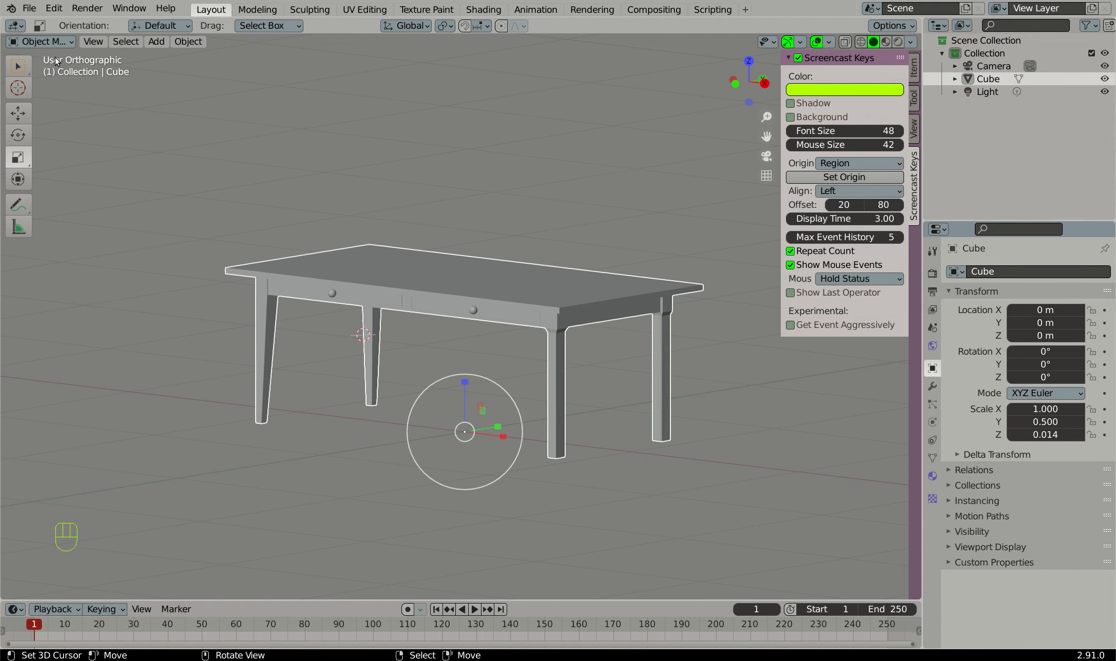
middle_click_drag(229, 357, 331, 407)
scroll(328, 422, "up", 1)
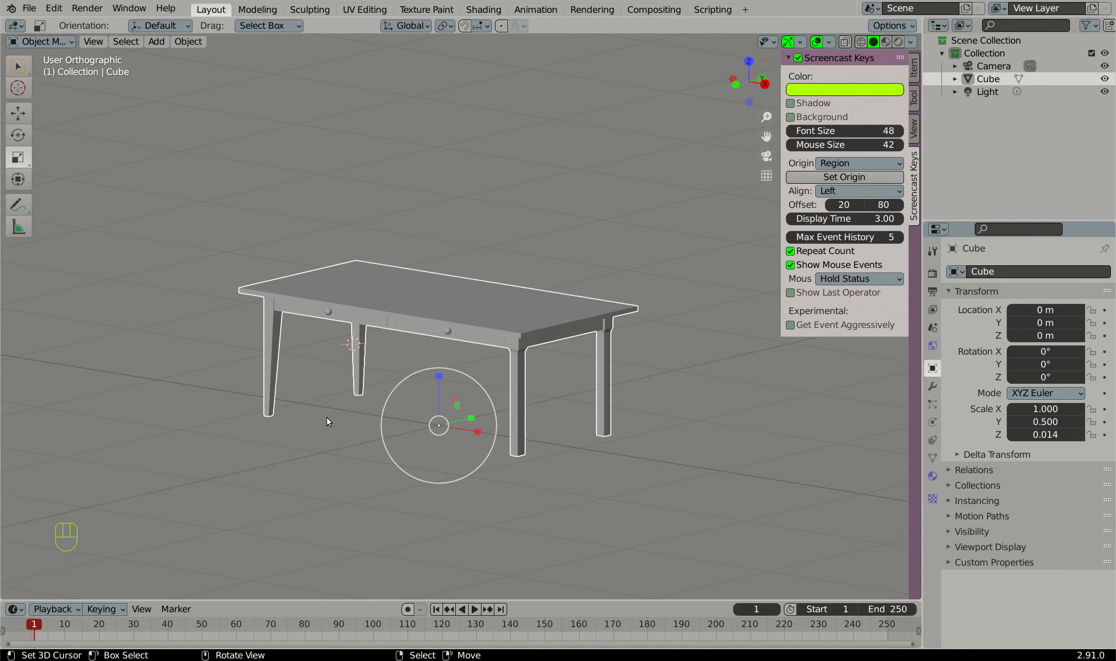